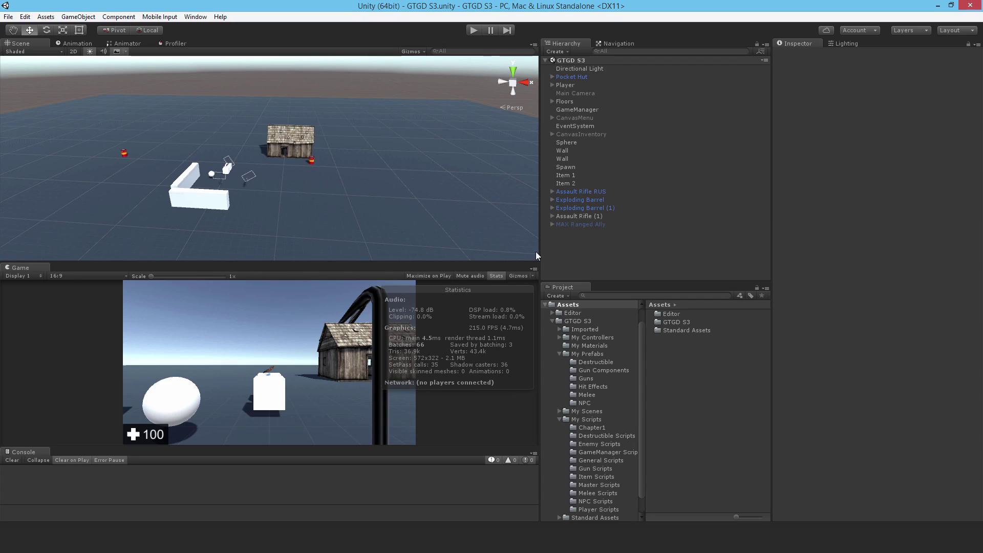
Duplicate the MAX Ranged Ally object and move the copy along the X axis to about 6.92
{"action": "left_click", "coordinate": [575, 225]}
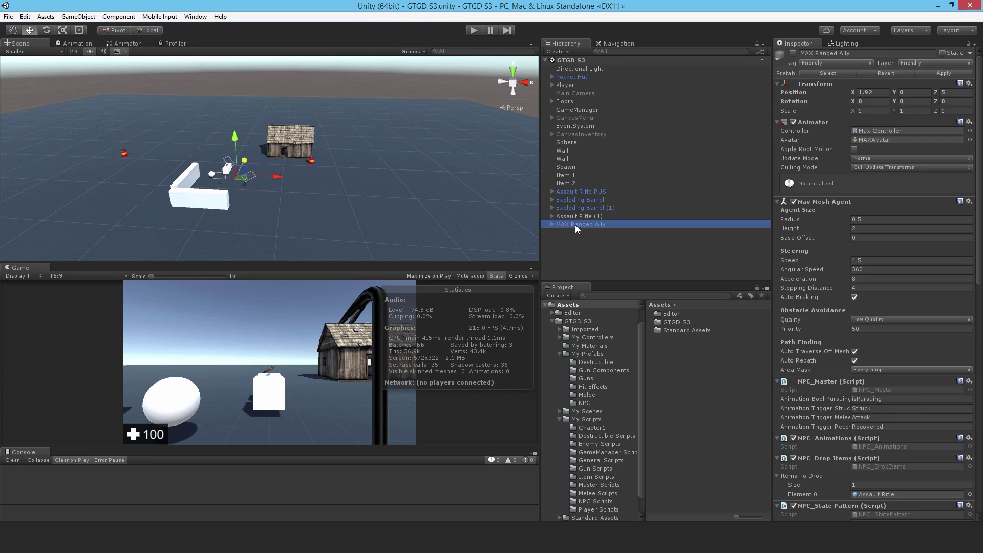
{"action": "key", "text": "ctrl+d"}
{"action": "left_click_drag", "start_coordinate": [275, 178], "coordinate": [305, 182]}
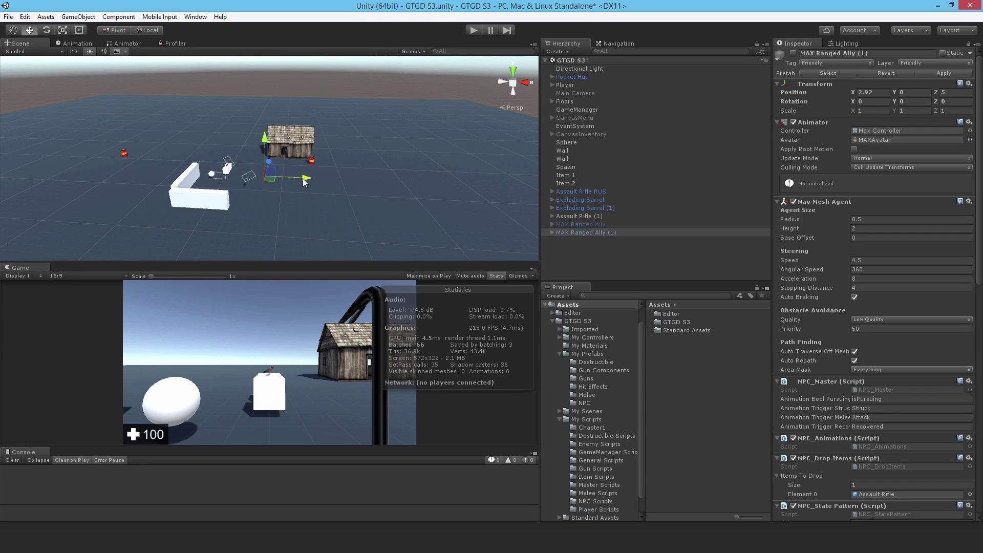
Break the prefab instance of the MAX Ranged Ally copy and make the object active in the scene
{"action": "left_click", "coordinate": [78, 17]}
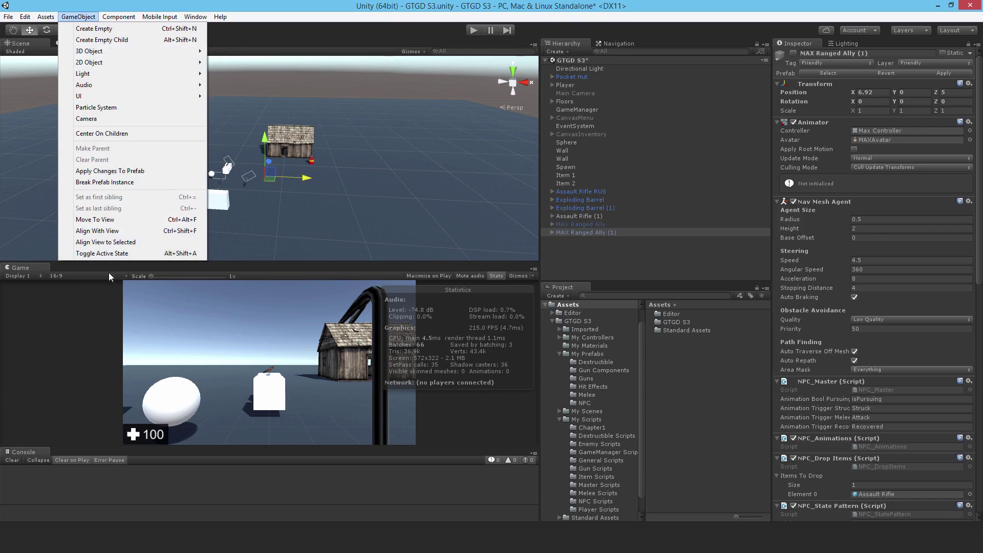
{"action": "left_click", "coordinate": [103, 183]}
{"action": "left_click", "coordinate": [793, 53]}
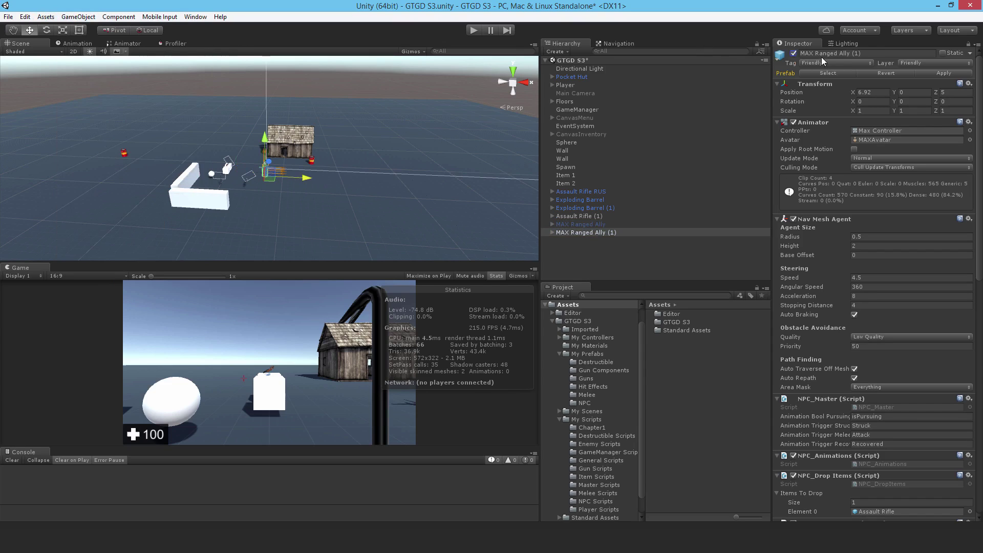
Rename the MAX Ranged Ally copy as Evil Max
{"action": "left_click", "coordinate": [870, 54]}
{"action": "type", "text": "Eve"}
{"action": "key", "text": "BackSpace"}
{"action": "type", "text": "il Max"}
{"action": "key", "text": "Return"}
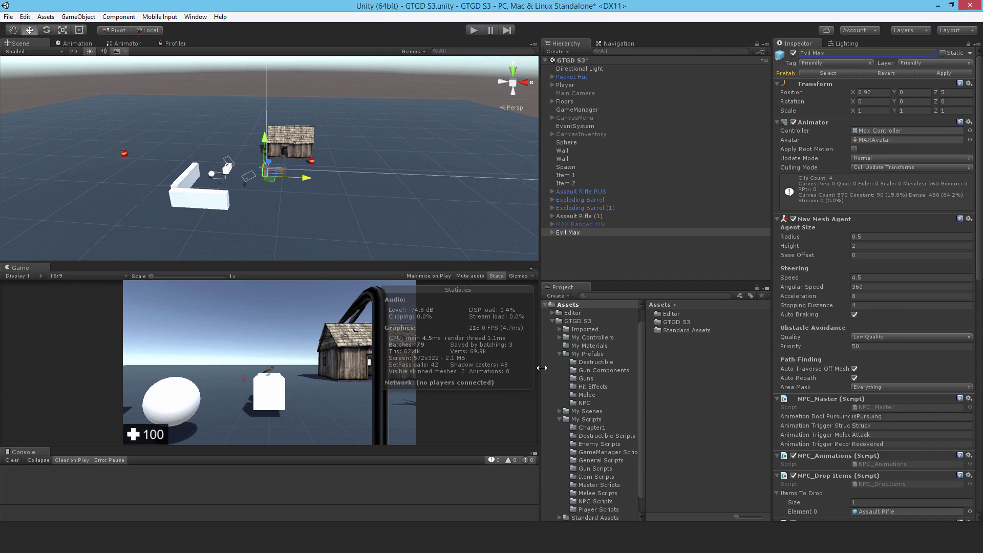
Move Evil Max across the floor to about X -7.08, Z 10, beyond the sphere in the game view
{"action": "key", "text": "w"}
{"action": "right_click_drag", "start_coordinate": [376, 193], "coordinate": [205, 230]}
{"action": "left_click_drag", "start_coordinate": [279, 148], "coordinate": [258, 40]}
{"action": "right_click_drag", "start_coordinate": [330, 153], "coordinate": [318, 86]}
{"action": "key", "text": "w"}
{"action": "left_click_drag", "start_coordinate": [318, 86], "coordinate": [161, 151], "text": "alt"}
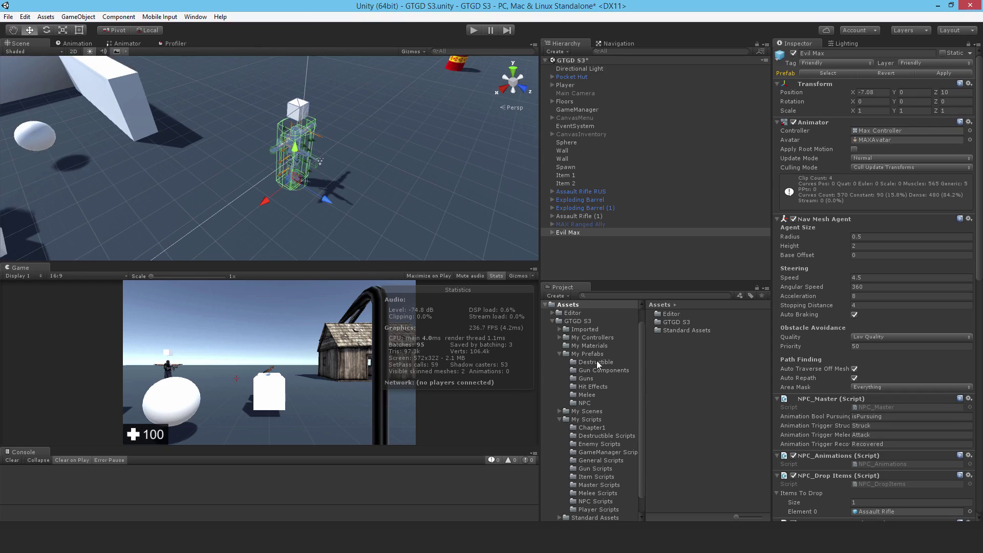
Create a prefab from the Evil Max object in the NPC folder of My Prefabs
{"action": "left_click", "coordinate": [584, 403]}
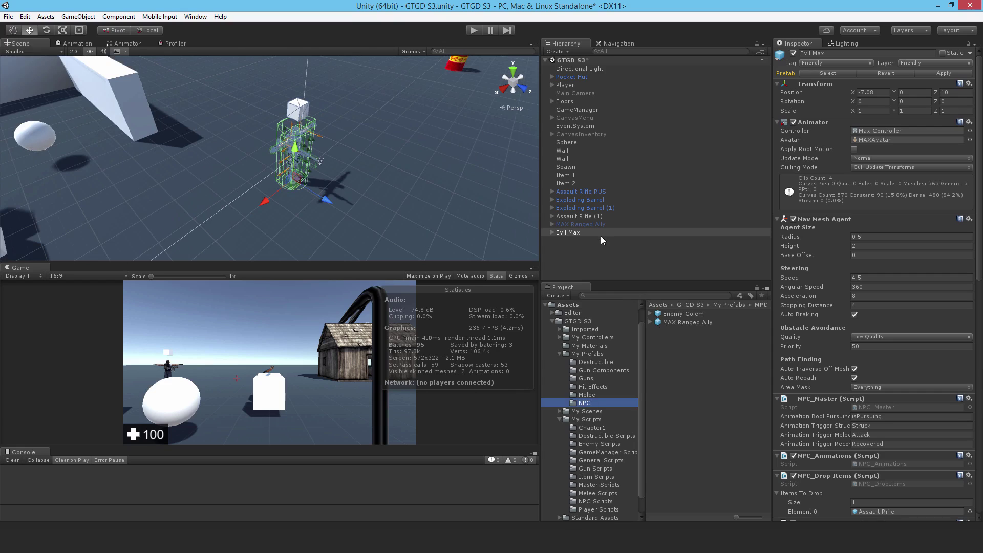
{"action": "left_click", "coordinate": [574, 233]}
{"action": "left_click_drag", "start_coordinate": [573, 234], "coordinate": [705, 364]}
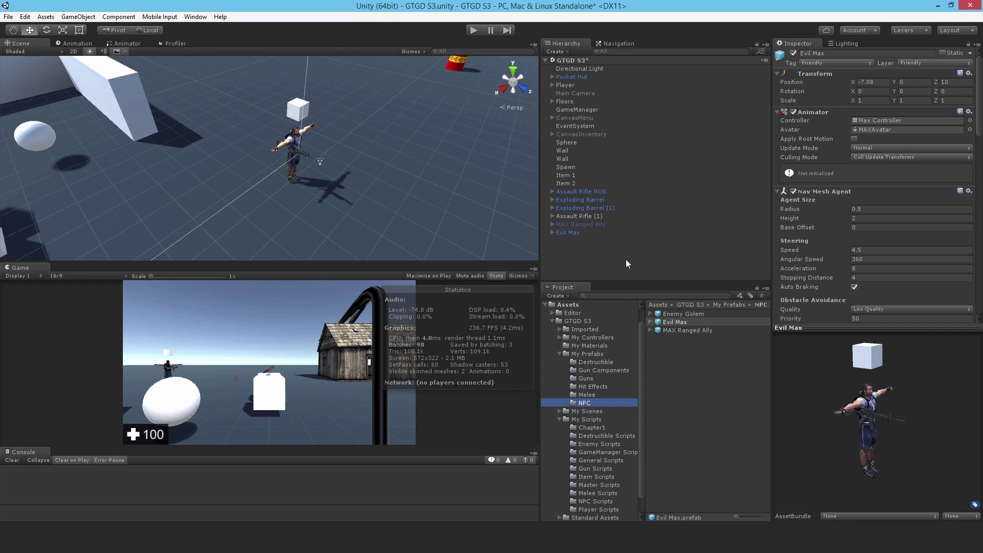
Add a new project tag named Evil Max and copy its name
{"action": "left_click", "coordinate": [563, 233]}
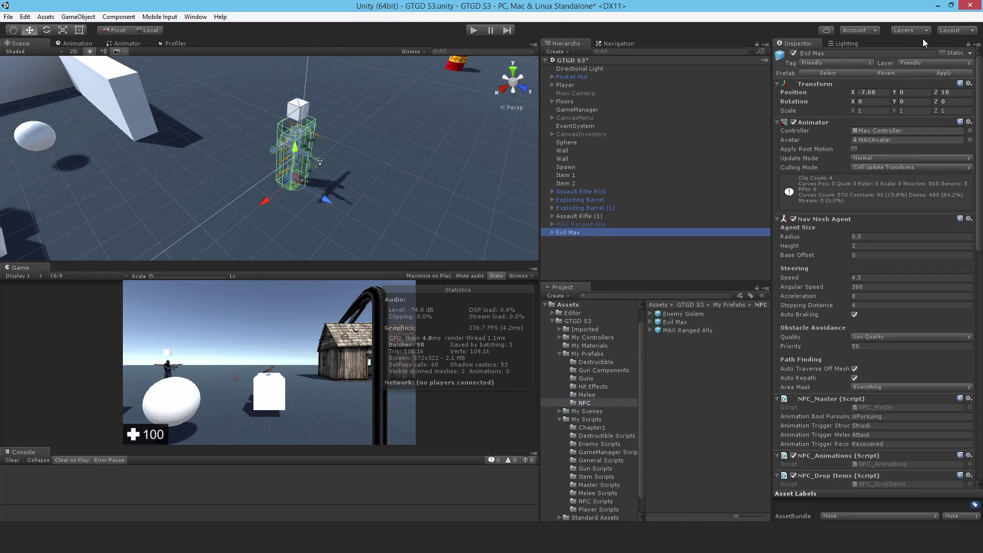
{"action": "left_click", "coordinate": [839, 63]}
{"action": "left_click", "coordinate": [831, 207]}
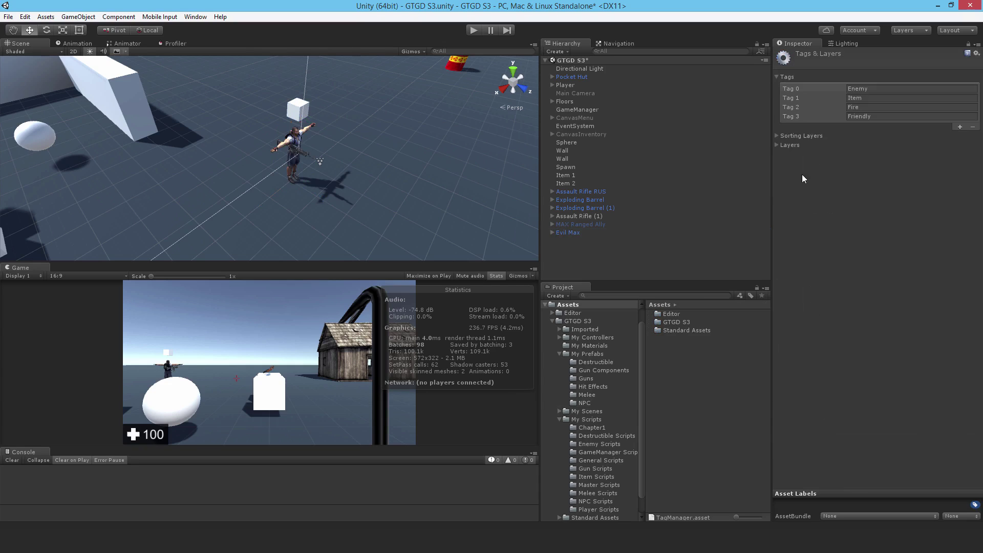
{"action": "left_click", "coordinate": [959, 127]}
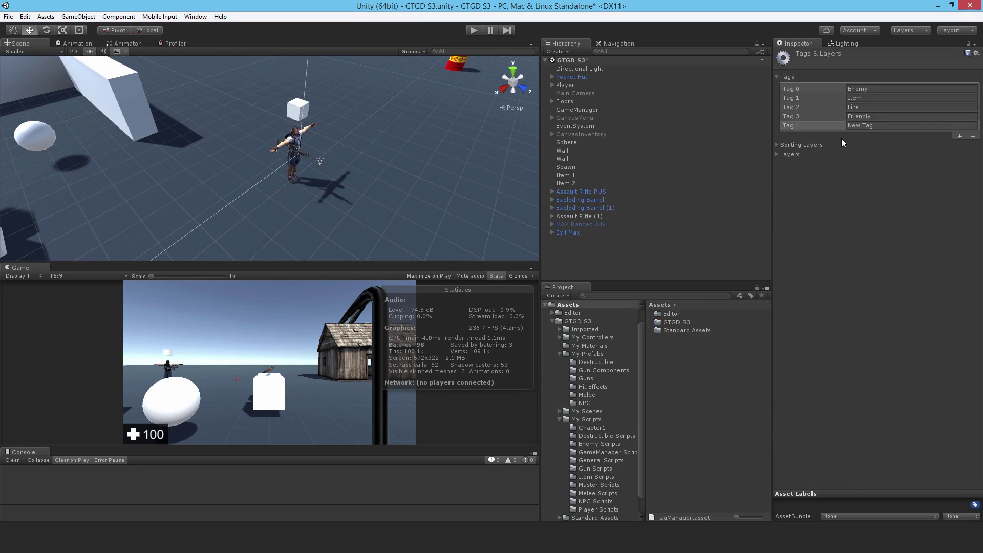
{"action": "left_click", "coordinate": [868, 126]}
{"action": "type", "text": "Evil Max"}
{"action": "key", "text": "Return"}
{"action": "key", "text": "ctrl+c"}
{"action": "key", "text": "Return"}
Name User Layer 14 Evil Max
{"action": "left_click", "coordinate": [777, 154]}
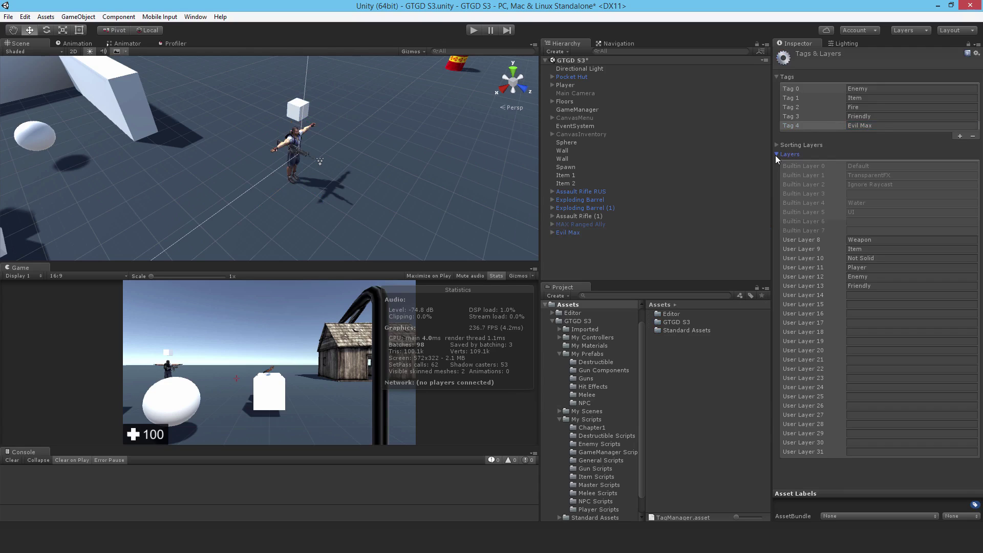
{"action": "left_click", "coordinate": [861, 295]}
{"action": "key", "text": "ctrl+v"}
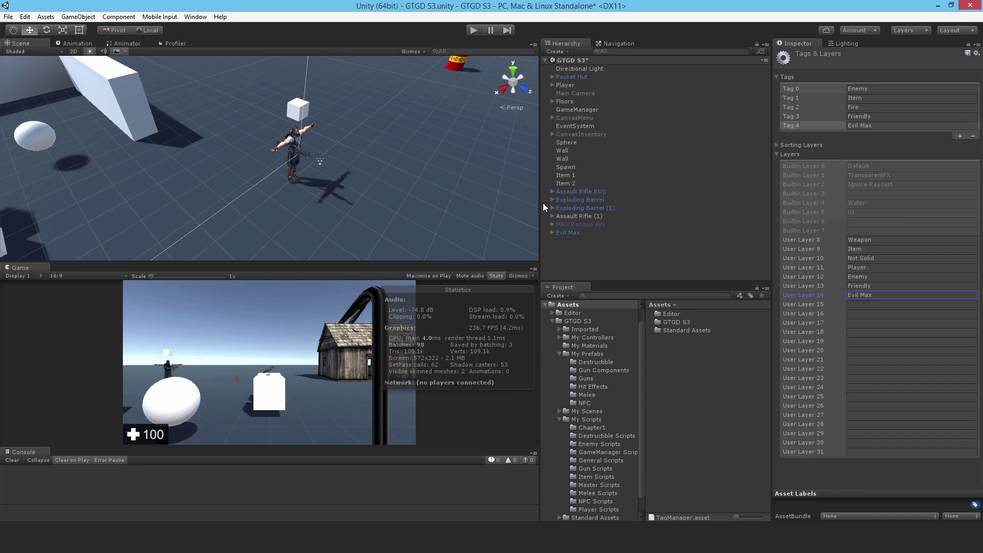
Set Evil Max's NPC_StatePattern Sight Layers to everything except Evil Max and Ignore Raycast
{"action": "left_click", "coordinate": [570, 233]}
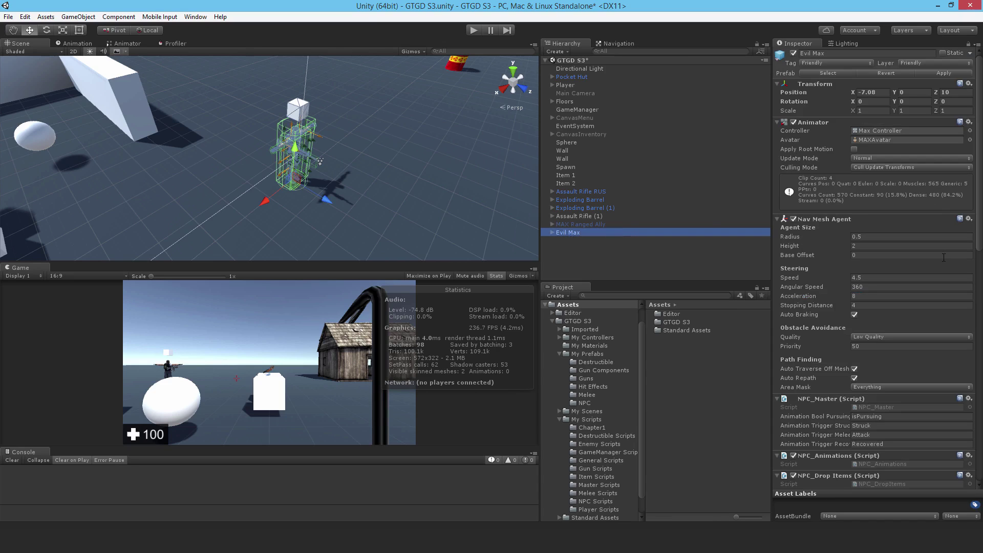
{"action": "scroll", "coordinate": [943, 275], "scroll_direction": "down", "scroll_amount": 4}
{"action": "scroll", "coordinate": [904, 321], "scroll_direction": "down", "scroll_amount": 8}
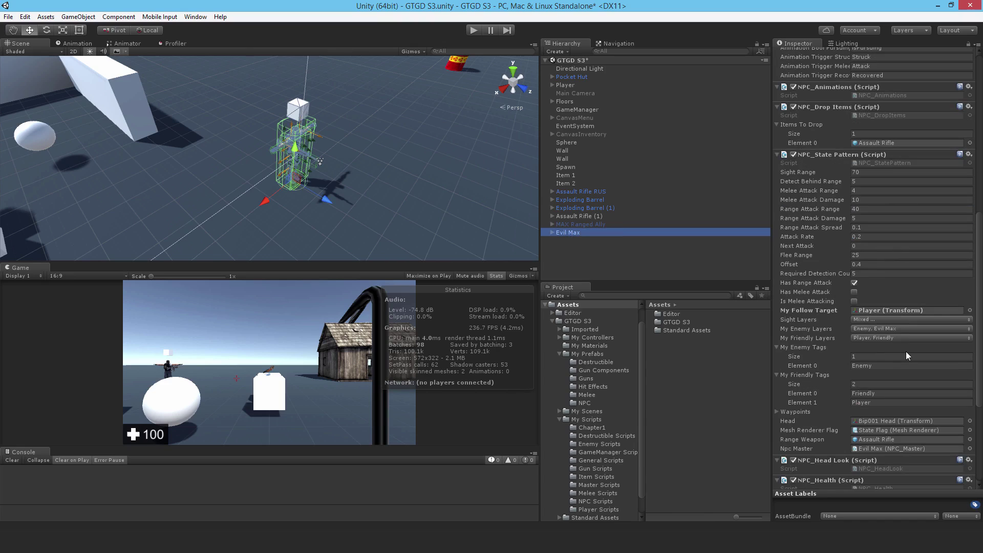
{"action": "left_click", "coordinate": [861, 321]}
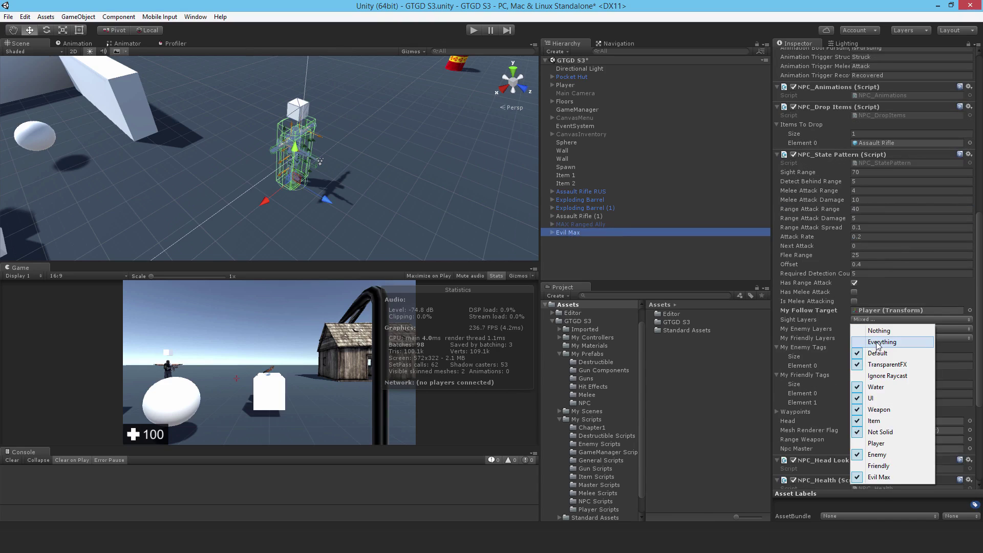
{"action": "left_click", "coordinate": [872, 343]}
{"action": "left_click", "coordinate": [870, 321]}
{"action": "left_click", "coordinate": [880, 478]}
{"action": "left_click", "coordinate": [883, 320]}
{"action": "left_click", "coordinate": [887, 377]}
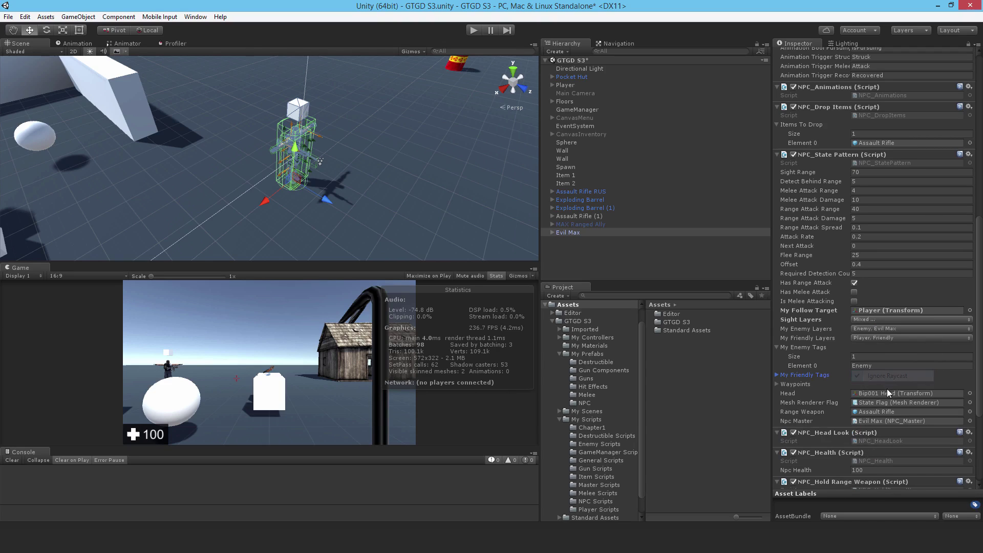
Set Evil Max's My Enemy Layers to Player, Enemy and Friendly, excluding Evil Max
{"action": "left_click", "coordinate": [863, 329]}
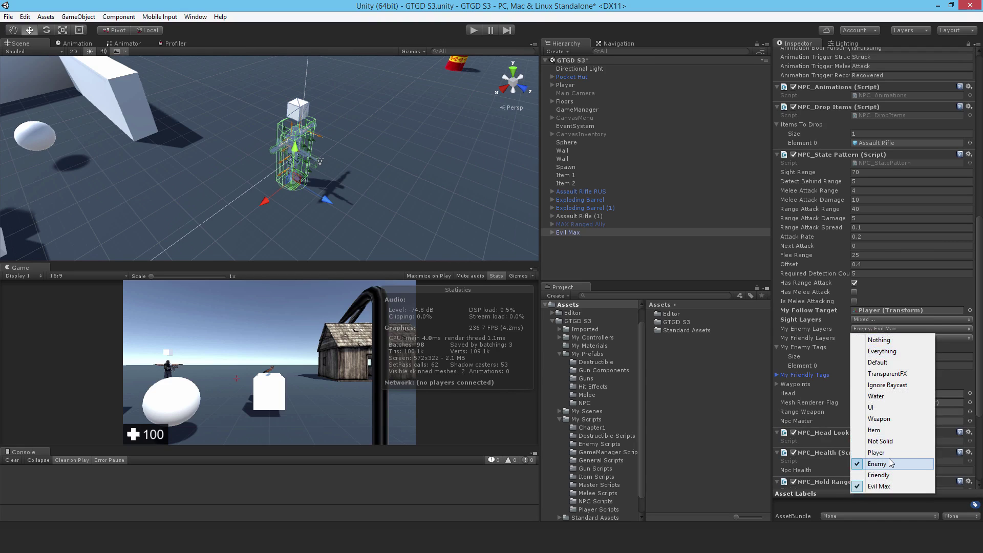
{"action": "left_click", "coordinate": [878, 486]}
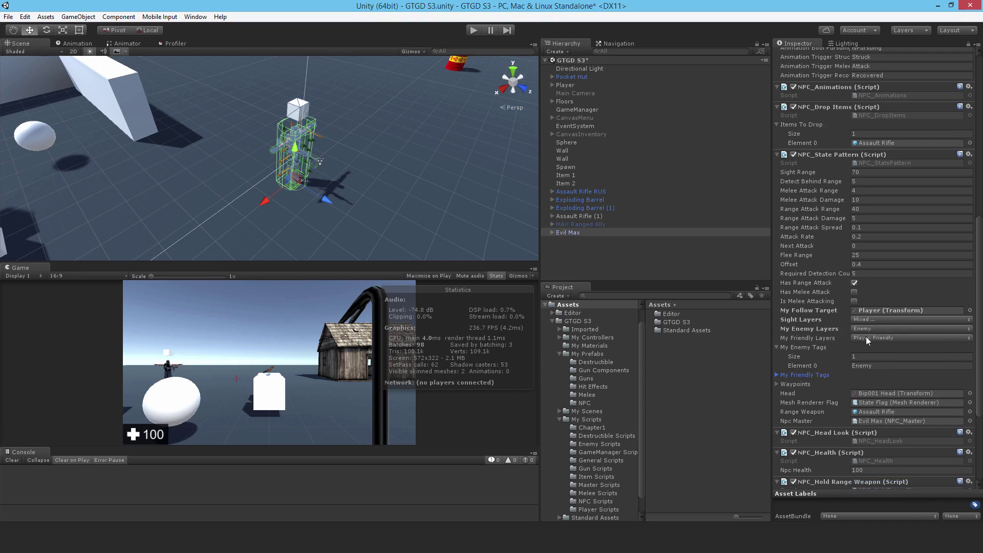
{"action": "left_click", "coordinate": [870, 328]}
{"action": "left_click", "coordinate": [878, 476]}
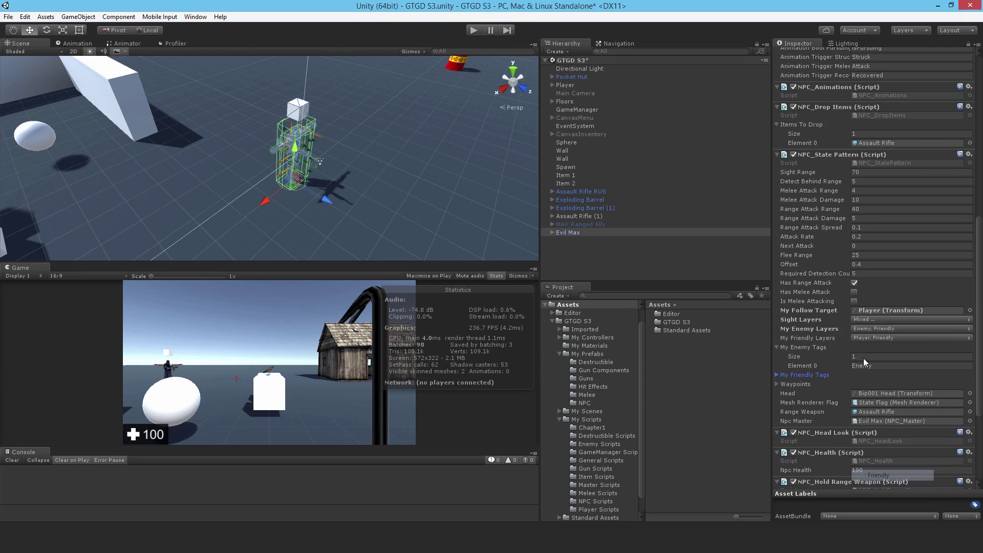
{"action": "left_click", "coordinate": [865, 329]}
{"action": "left_click", "coordinate": [871, 453]}
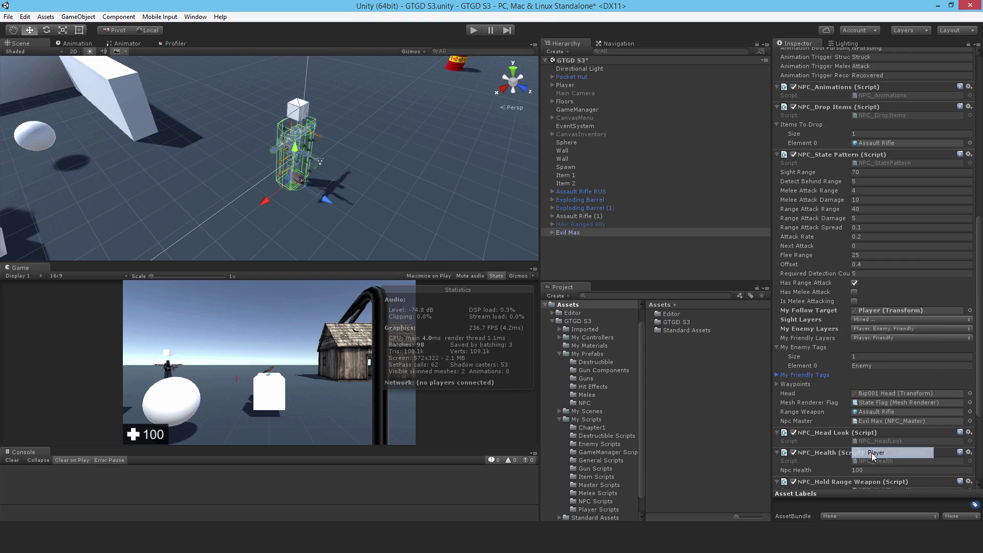
Clear Evil Max's My Friendly Layers and include only the Evil Max layer
{"action": "left_click", "coordinate": [871, 338]}
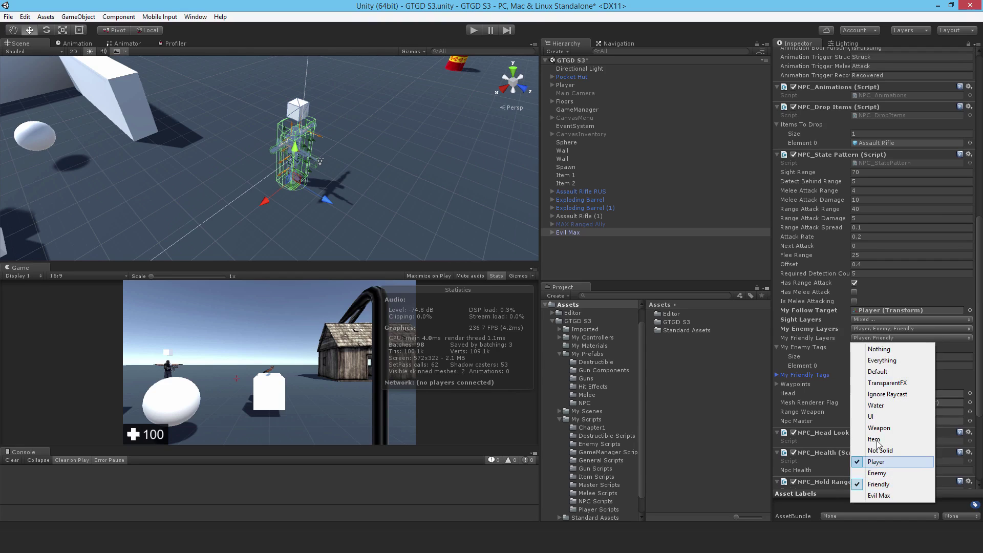
{"action": "left_click", "coordinate": [879, 349]}
{"action": "left_click", "coordinate": [871, 339]}
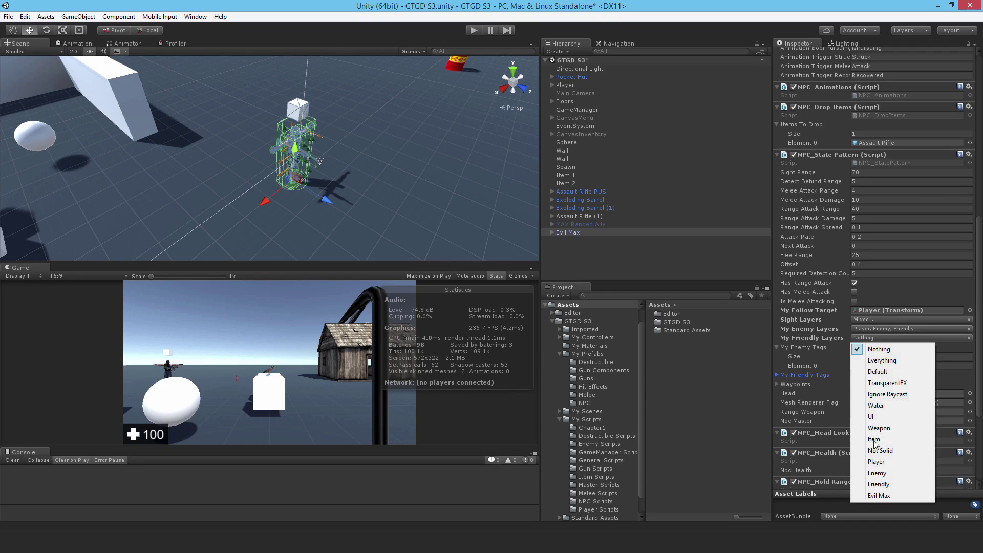
{"action": "left_click", "coordinate": [878, 495]}
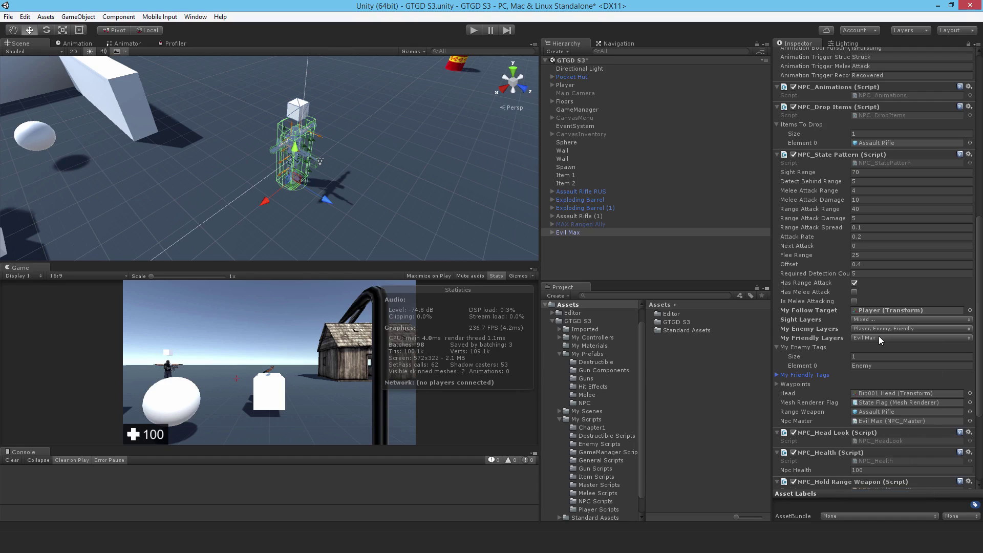
Set the array size of My Enemy Tags to 3 and of My Friendly Tags to 1
{"action": "left_click", "coordinate": [862, 358]}
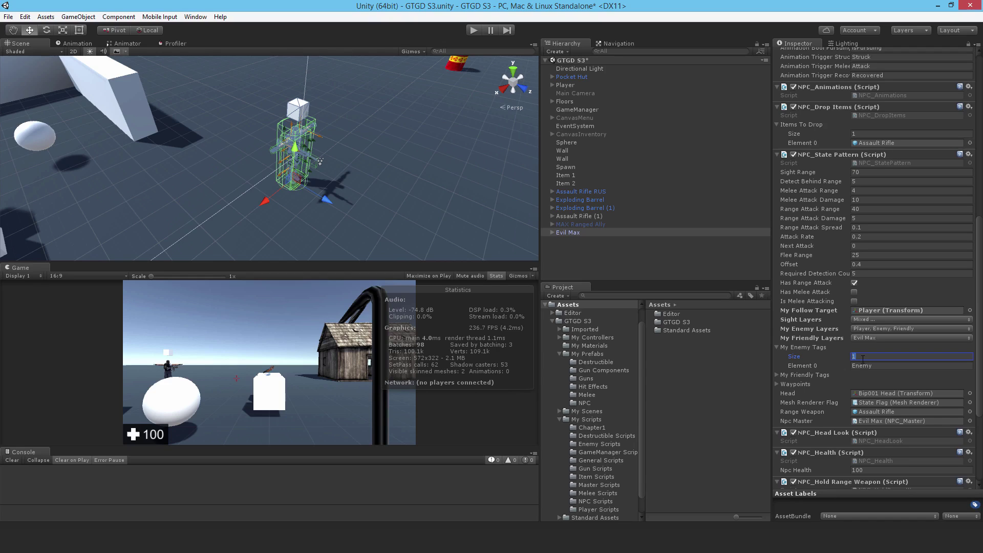
{"action": "type", "text": "3"}
{"action": "key", "text": "Return"}
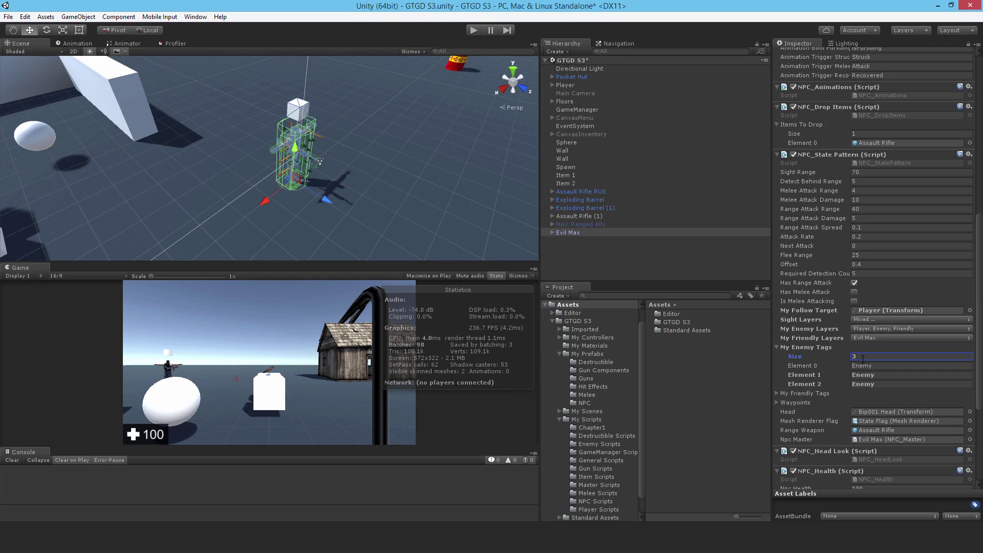
{"action": "left_click", "coordinate": [777, 393]}
{"action": "left_click", "coordinate": [874, 402]}
{"action": "type", "text": "1"}
{"action": "key", "text": "Return"}
Set My Enemy Tags Element 1 to Friendly and Element 2 to Player, and My Friendly Tags Element 0 to Evil Max
{"action": "left_click", "coordinate": [903, 372]}
{"action": "type", "text": "Friendly"}
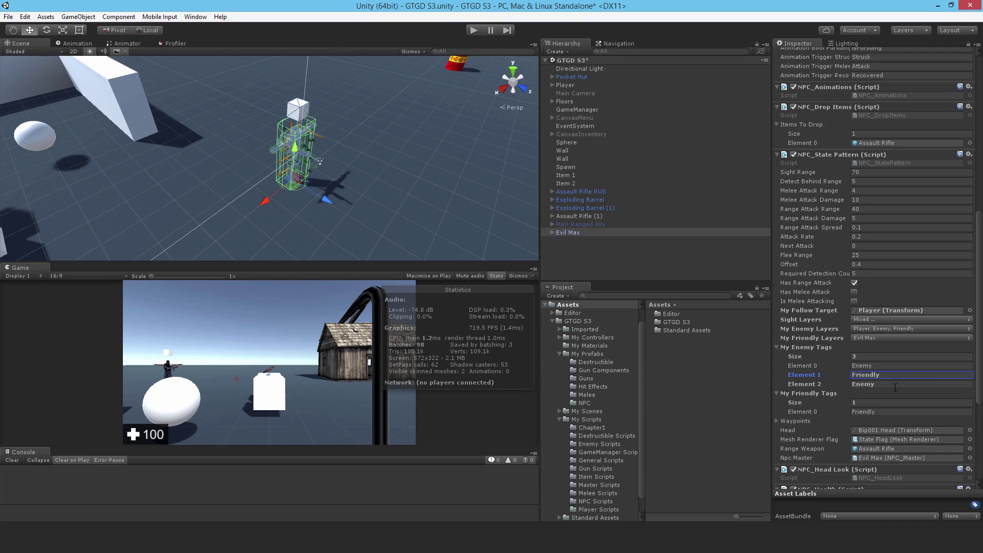
{"action": "left_click", "coordinate": [894, 385]}
{"action": "type", "text": "Player"}
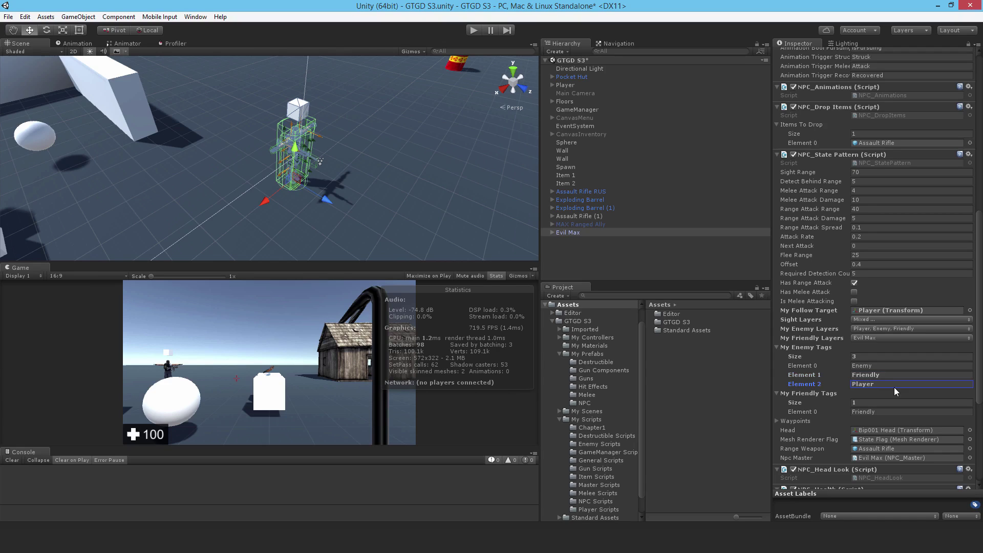
{"action": "left_click", "coordinate": [886, 413]}
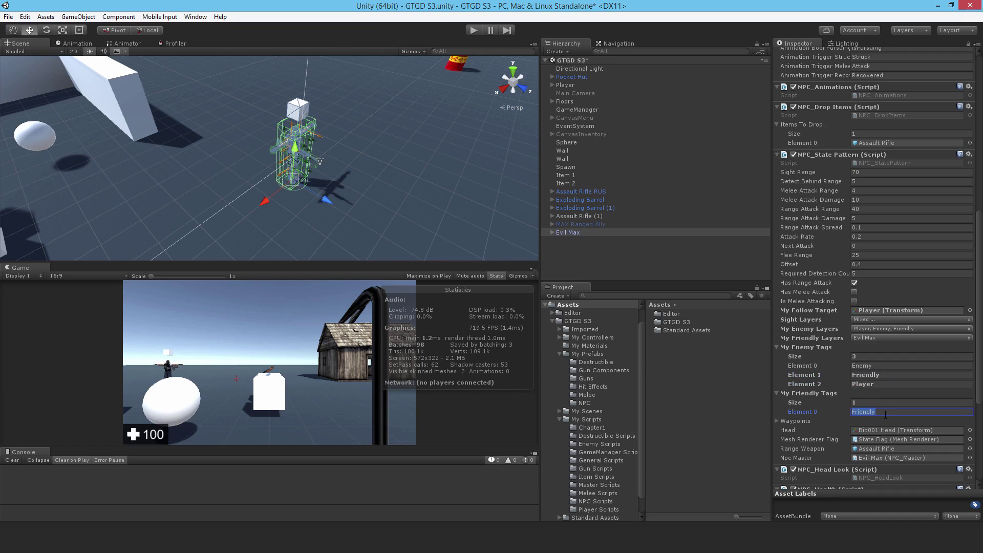
{"action": "key", "text": "ctrl+v"}
Assign the Evil Max tag and the Evil Max layer to the root Evil Max object only, without its children
{"action": "scroll", "coordinate": [844, 214], "scroll_direction": "up", "scroll_amount": 12}
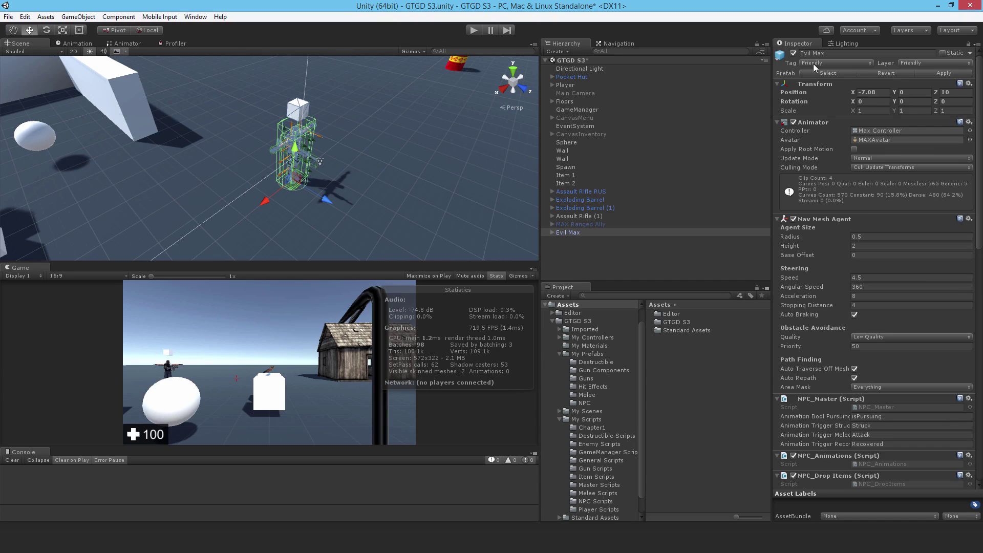
{"action": "left_click", "coordinate": [813, 63]}
{"action": "left_click", "coordinate": [830, 198]}
{"action": "left_click", "coordinate": [922, 64]}
{"action": "left_click", "coordinate": [927, 198]}
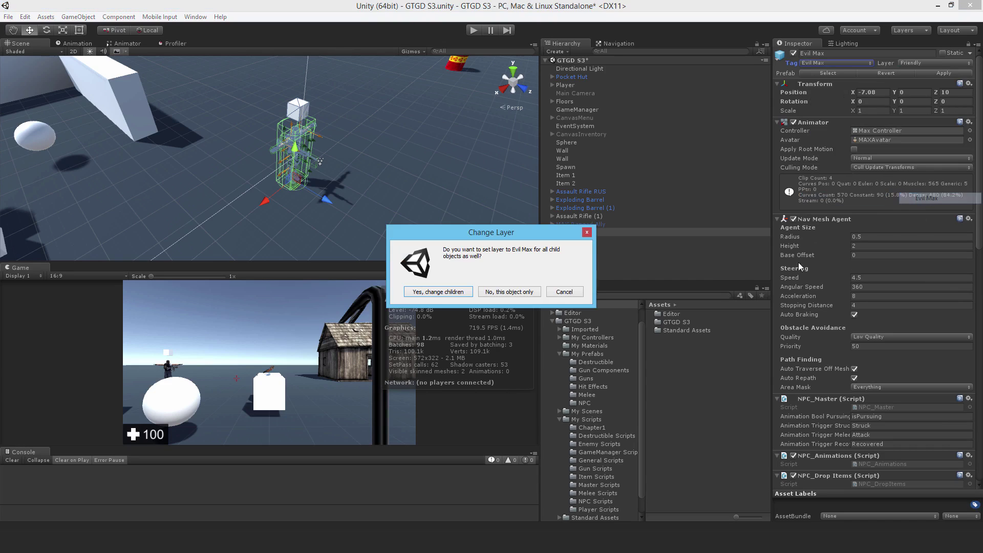
{"action": "left_click", "coordinate": [520, 293]}
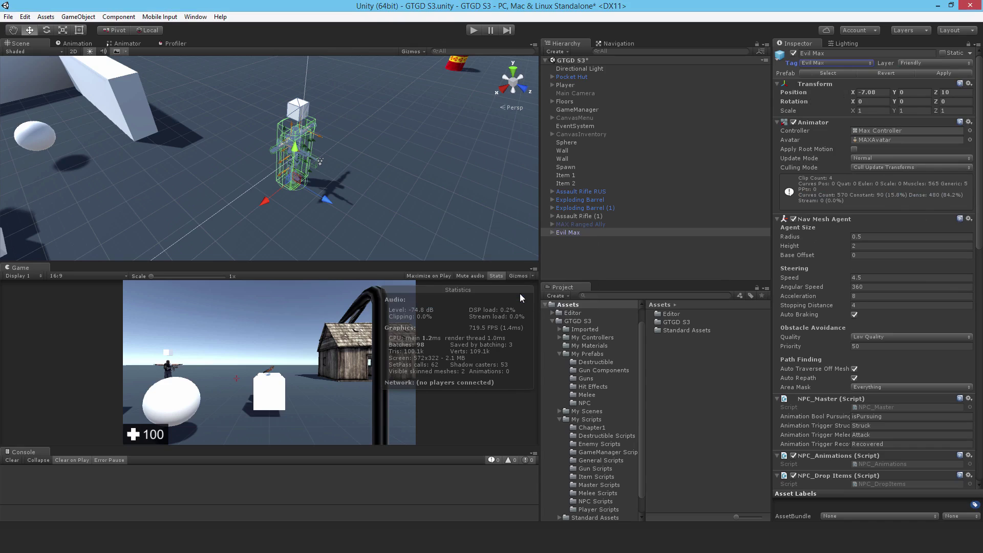
Expand Evil Max's full hierarchy and assign the Evil Max tag and layer to Bip001 Head only, without its children
{"action": "left_click", "coordinate": [551, 232], "text": "alt"}
{"action": "scroll", "coordinate": [595, 235], "scroll_direction": "down", "scroll_amount": 5}
{"action": "left_click", "coordinate": [639, 97]}
{"action": "left_click", "coordinate": [826, 64]}
{"action": "left_click", "coordinate": [830, 198]}
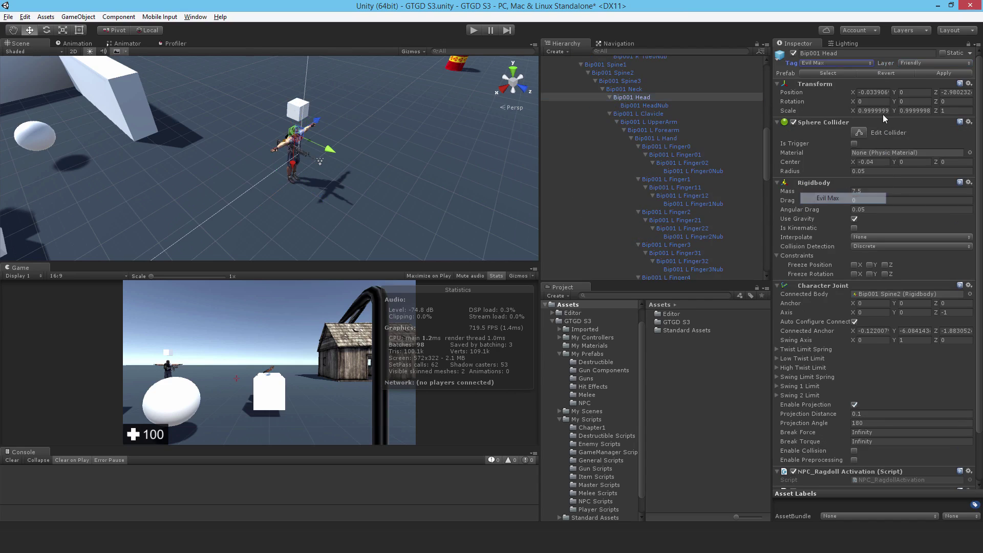
{"action": "left_click", "coordinate": [916, 63]}
{"action": "left_click", "coordinate": [923, 199]}
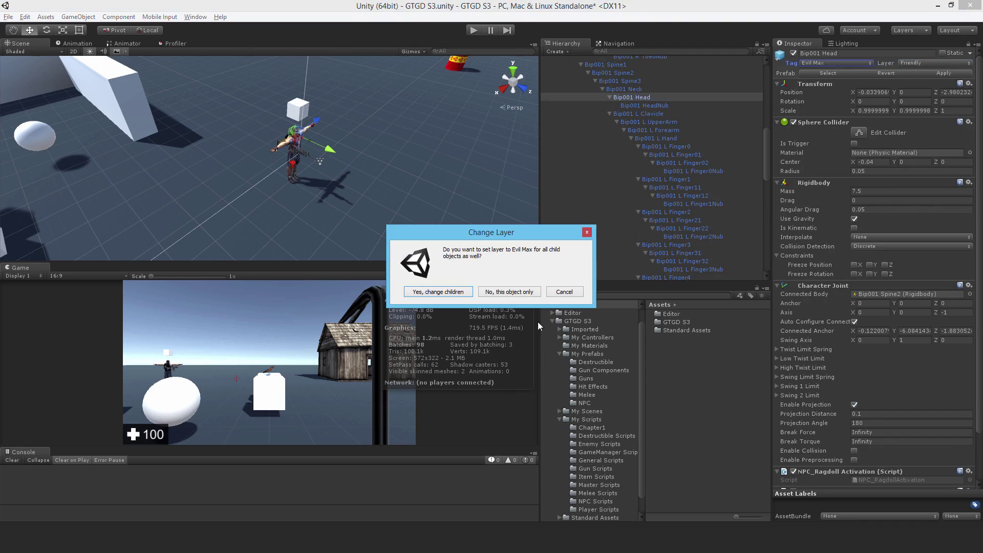
{"action": "left_click", "coordinate": [518, 296]}
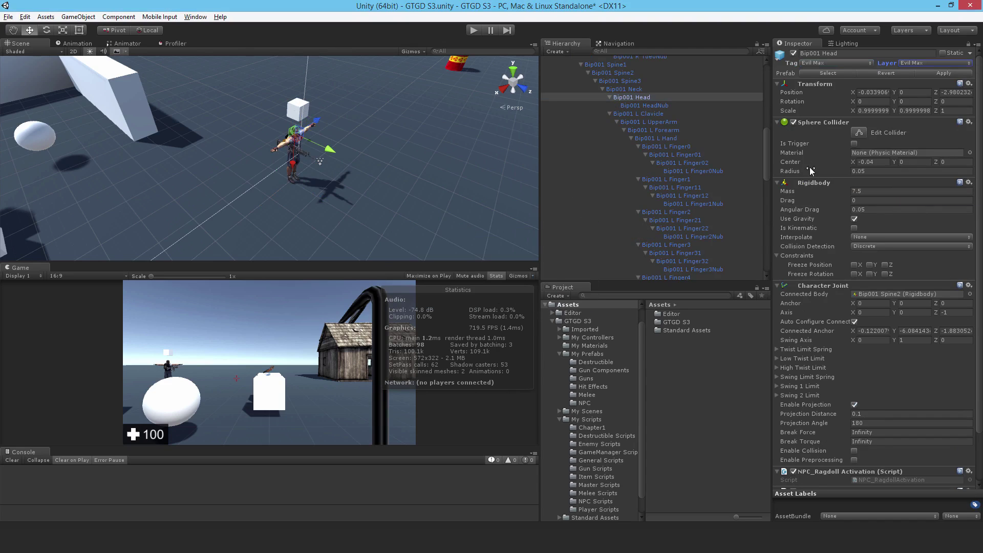
Assign the Evil Max tag and the Evil Max layer to Evil Max's HitBox object
{"action": "left_click_drag", "start_coordinate": [766, 148], "coordinate": [762, 220]}
{"action": "left_click", "coordinate": [573, 225]}
{"action": "left_click", "coordinate": [845, 64]}
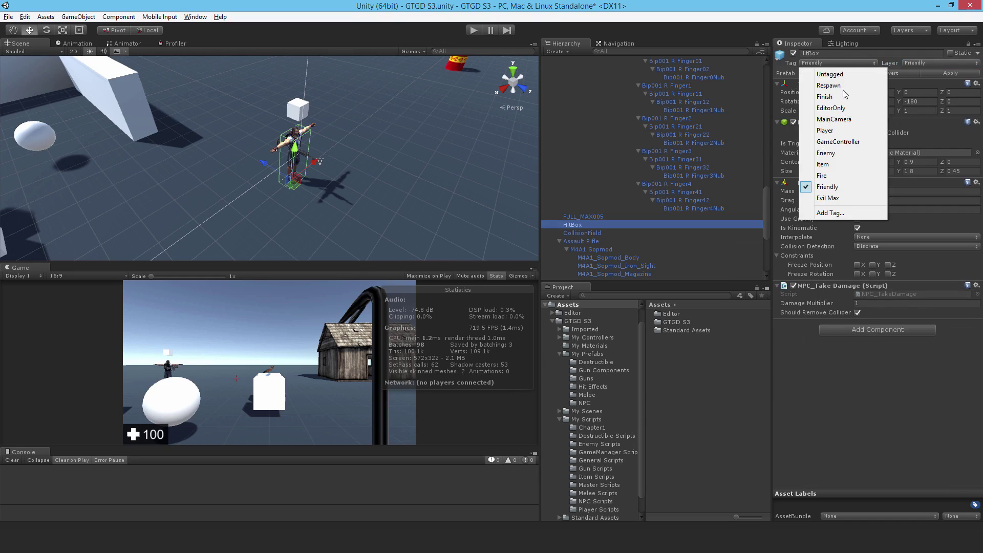
{"action": "left_click", "coordinate": [829, 200]}
{"action": "left_click", "coordinate": [927, 63]}
{"action": "left_click", "coordinate": [916, 201]}
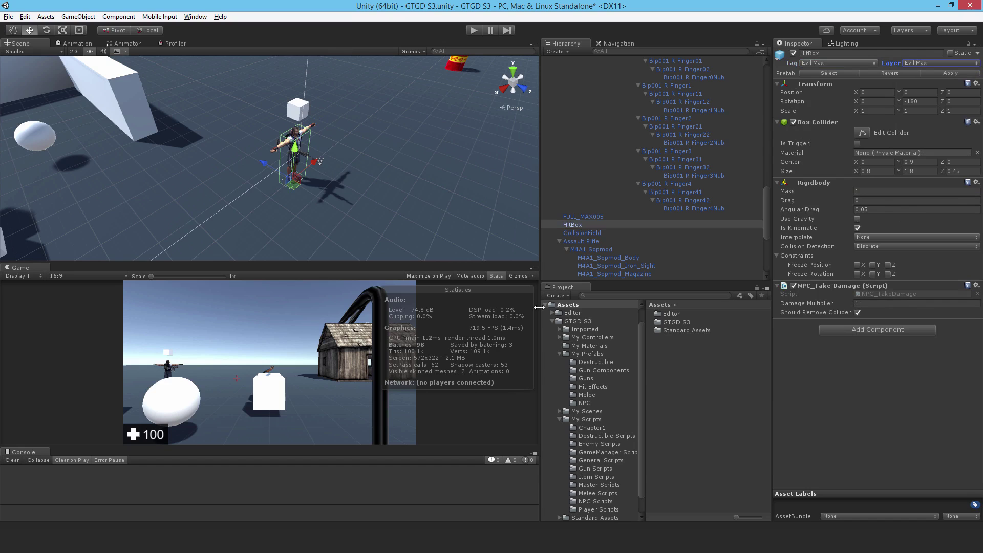
Set Layer To Avoid in the Gun_NPC Input script of Evil Max's Assault Rifle to Evil Max only, and save the scene
{"action": "left_click", "coordinate": [582, 240]}
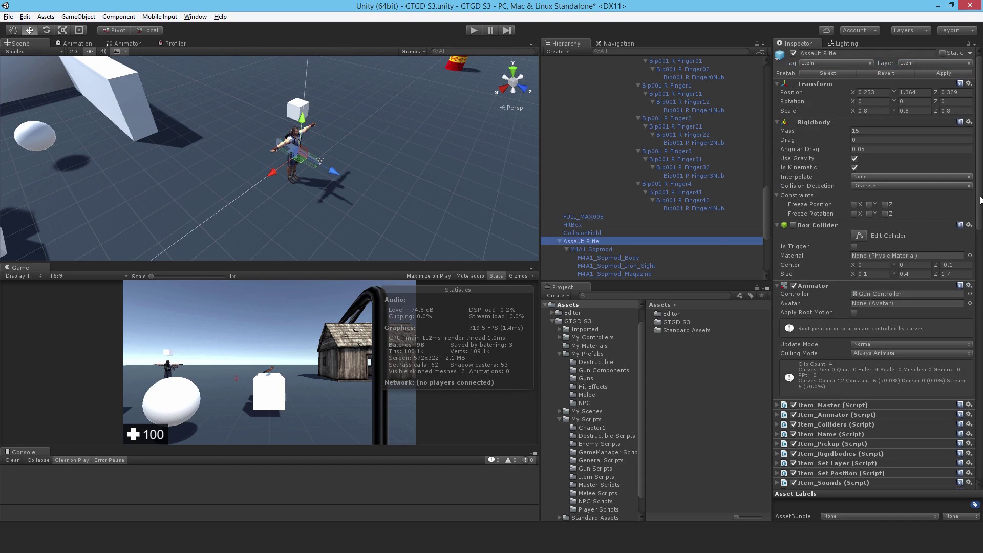
{"action": "left_click_drag", "start_coordinate": [980, 201], "coordinate": [979, 461]}
{"action": "left_click", "coordinate": [866, 460]}
{"action": "left_click", "coordinate": [877, 313]}
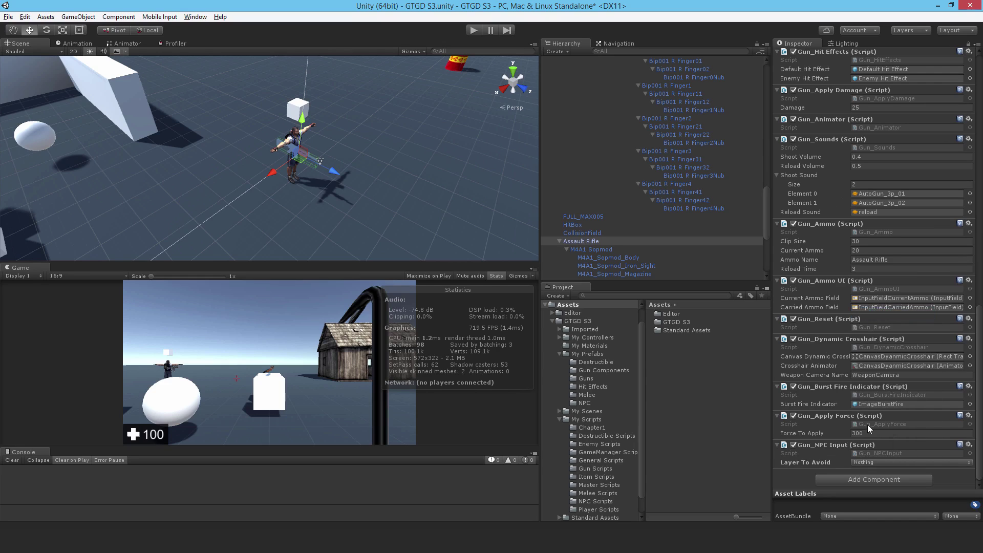
{"action": "left_click", "coordinate": [871, 463]}
{"action": "left_click", "coordinate": [872, 460]}
{"action": "key", "text": "ctrl+s"}
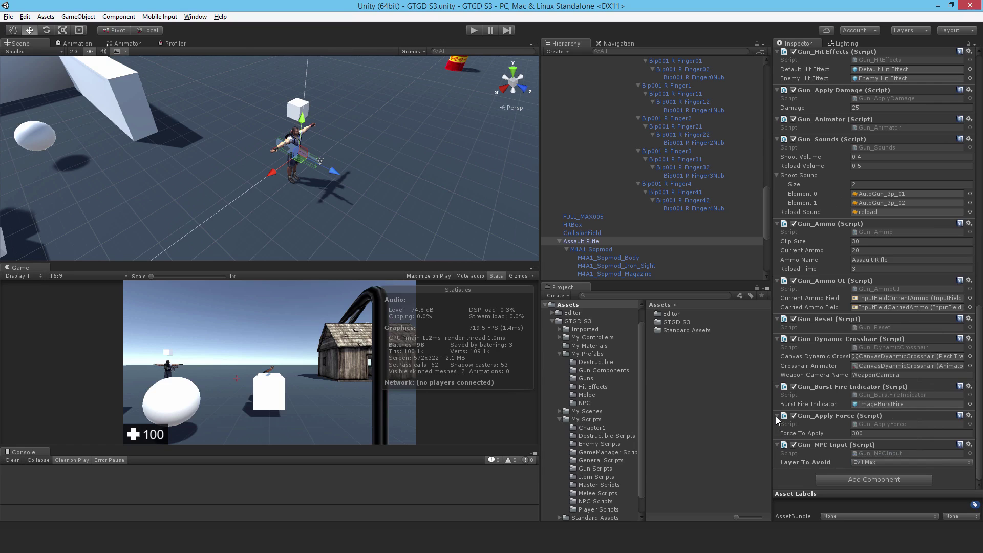
Apply the changes made on the root Evil Max object to its prefab
{"action": "left_click_drag", "start_coordinate": [766, 212], "coordinate": [770, 109]}
{"action": "left_click", "coordinate": [581, 140]}
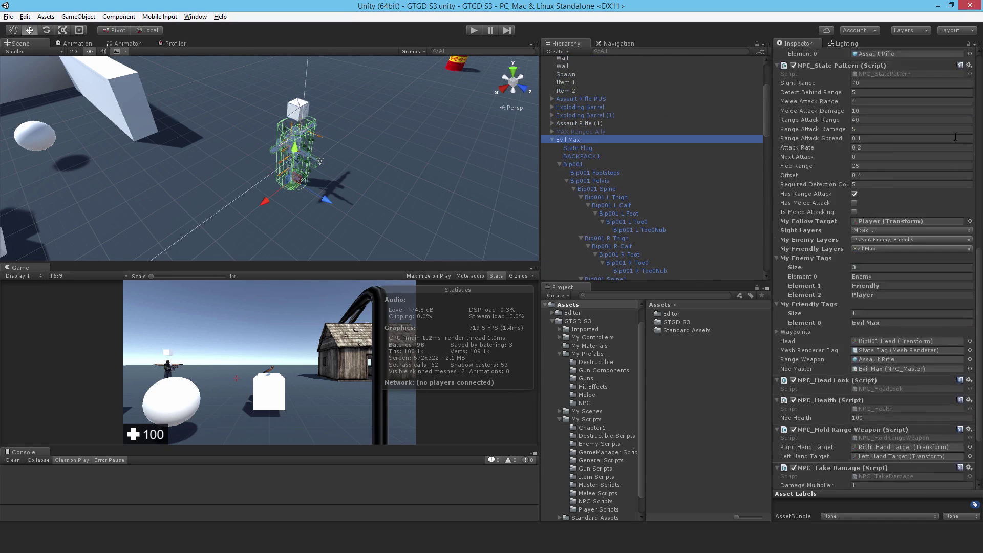
{"action": "scroll", "coordinate": [870, 205], "scroll_direction": "up", "scroll_amount": 5}
{"action": "left_click", "coordinate": [945, 74]}
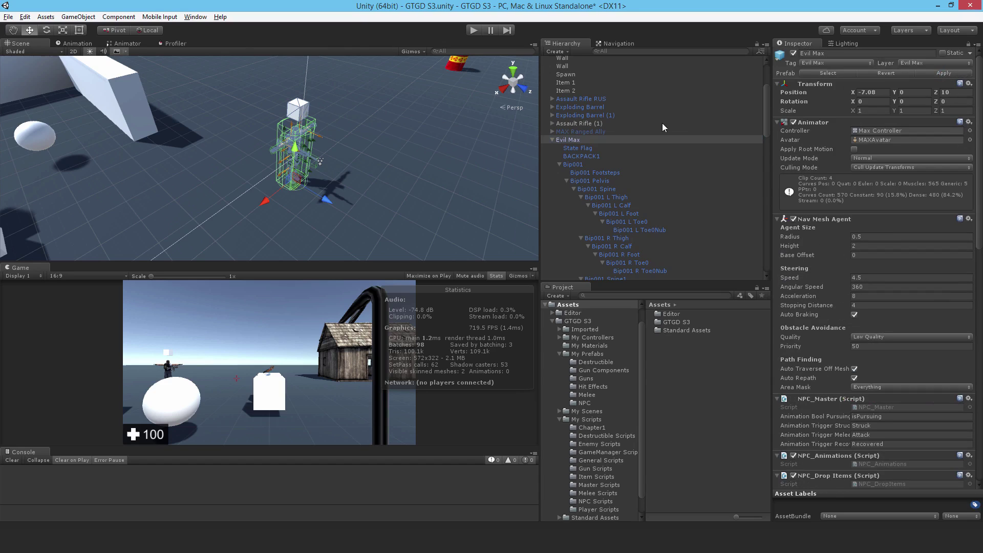
Collapse the Evil Max hierarchy and activate the MAX Ranged Ally object
{"action": "left_click", "coordinate": [552, 140]}
{"action": "left_click", "coordinate": [568, 225]}
{"action": "left_click", "coordinate": [793, 53]}
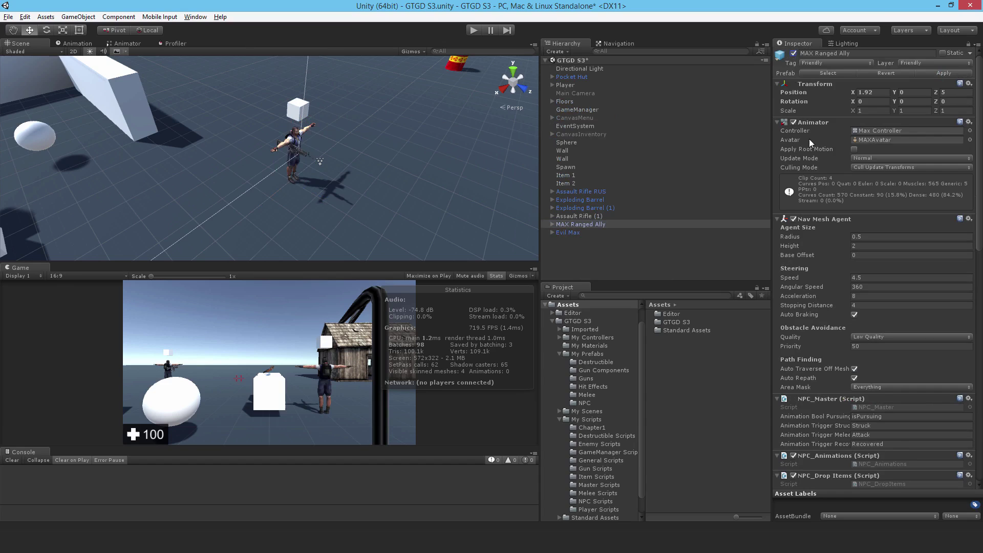
Set MAX Ranged Ally's My Enemy Tags size to 2 and enter Evil Max as Element 1
{"action": "scroll", "coordinate": [842, 200], "scroll_direction": "down", "scroll_amount": 10}
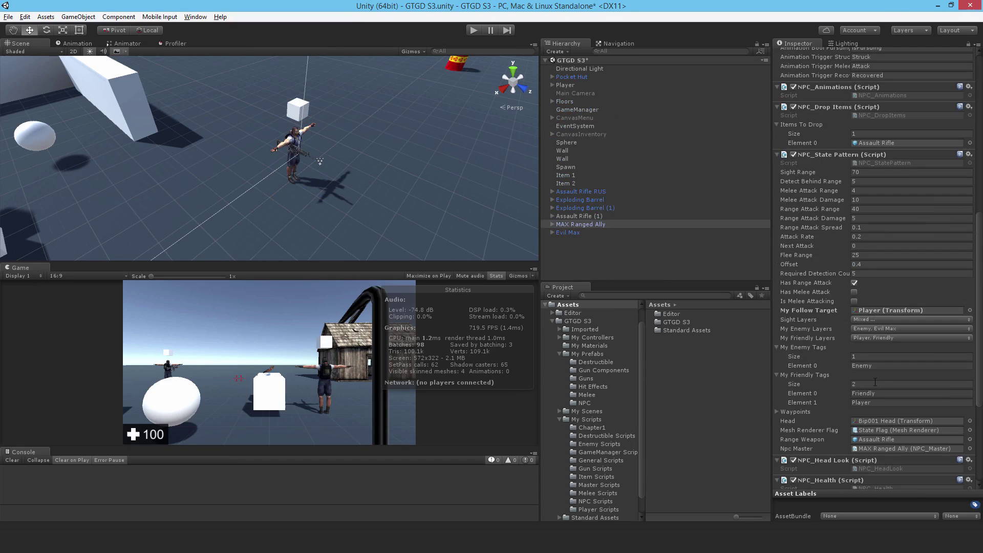
{"action": "left_click", "coordinate": [866, 329]}
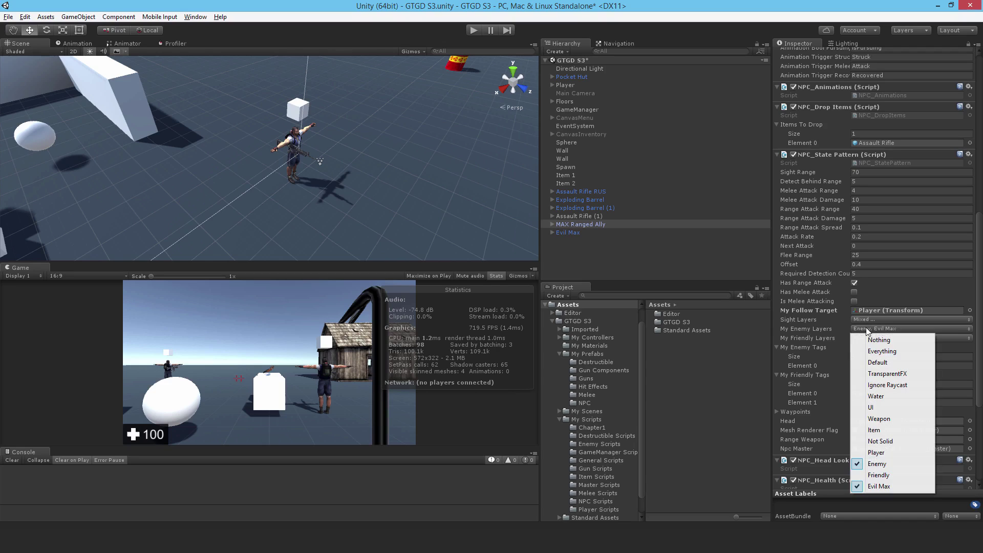
{"action": "left_click", "coordinate": [771, 5]}
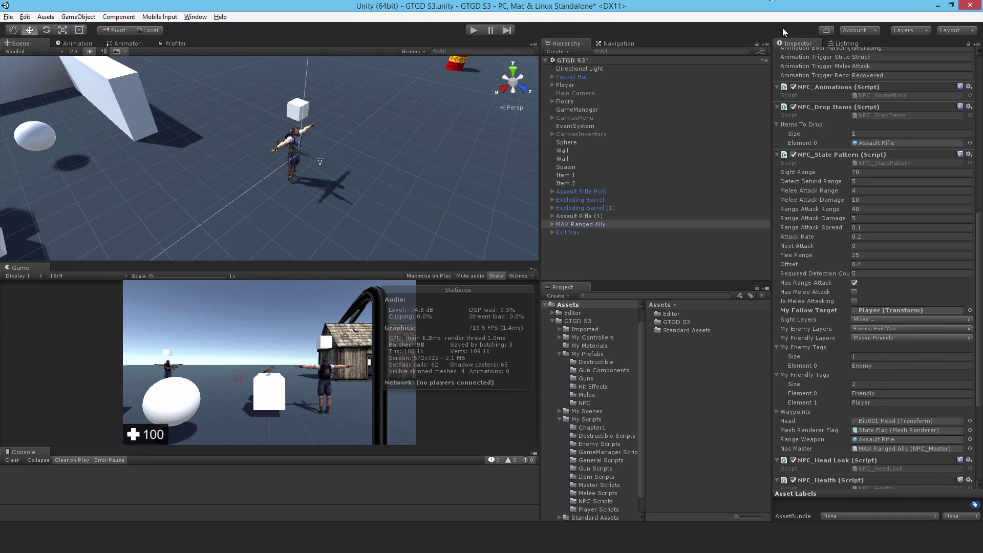
{"action": "left_click", "coordinate": [869, 356]}
{"action": "type", "text": "2"}
{"action": "key", "text": "Return"}
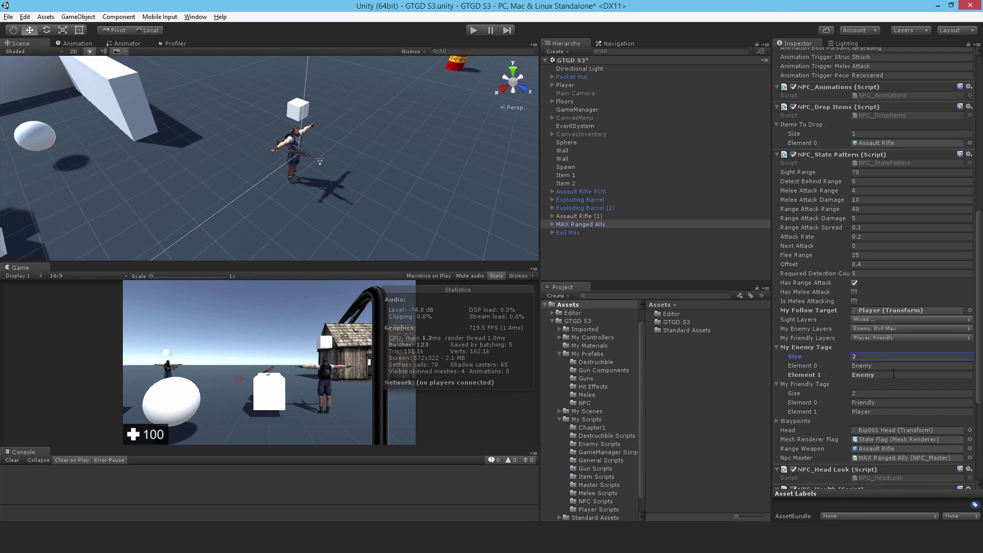
{"action": "left_click", "coordinate": [894, 376]}
{"action": "type", "text": "Evil Max"}
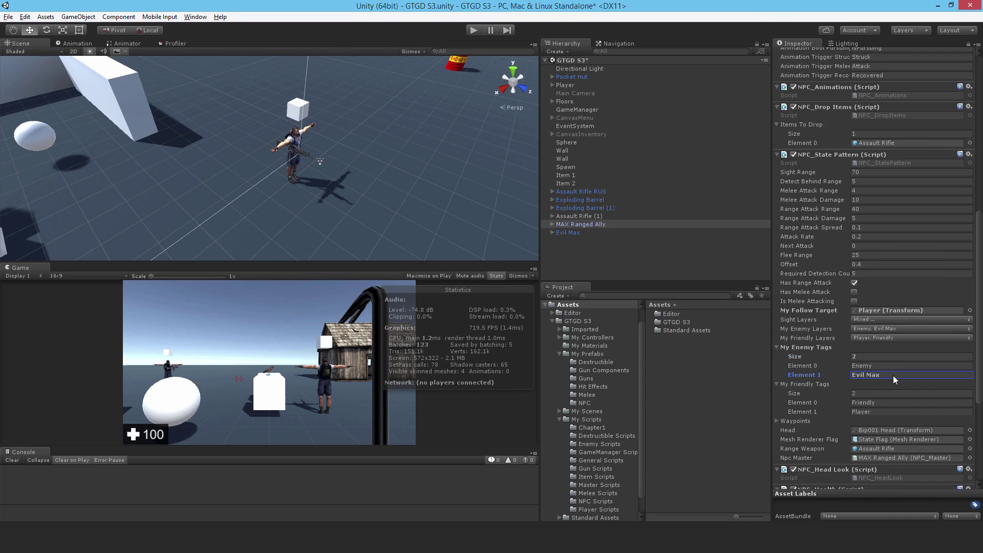
{"action": "scroll", "coordinate": [867, 406], "scroll_direction": "down", "scroll_amount": 5}
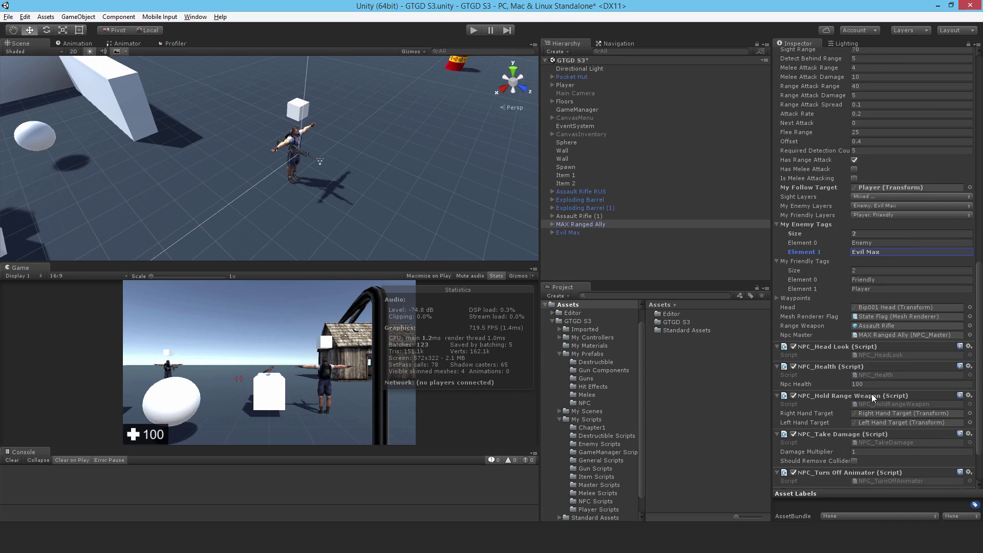
Play the scene to watch MAX Ranged Ally and Evil Max fight, and stop it
{"action": "left_click", "coordinate": [478, 29]}
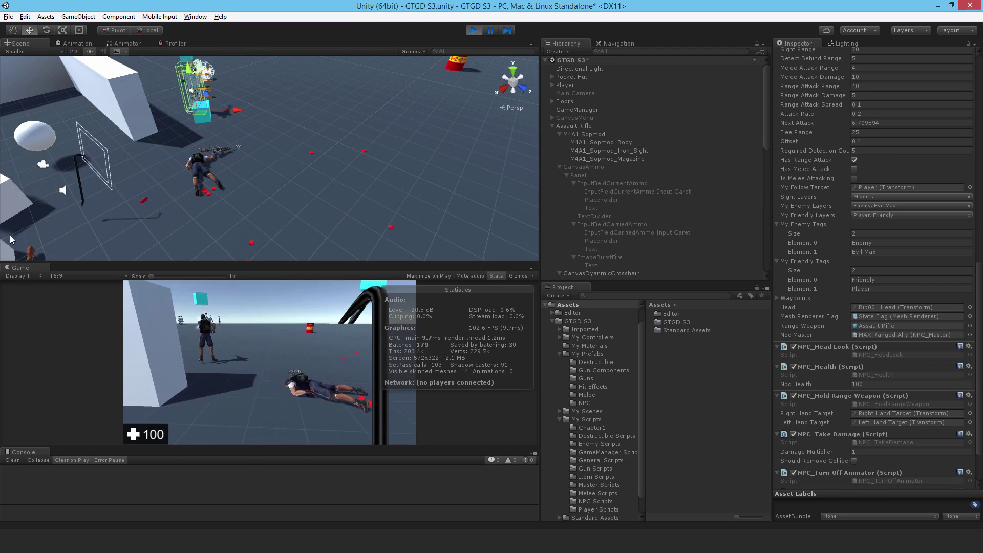
{"action": "key", "text": "Escape"}
{"action": "left_click", "coordinate": [471, 30]}
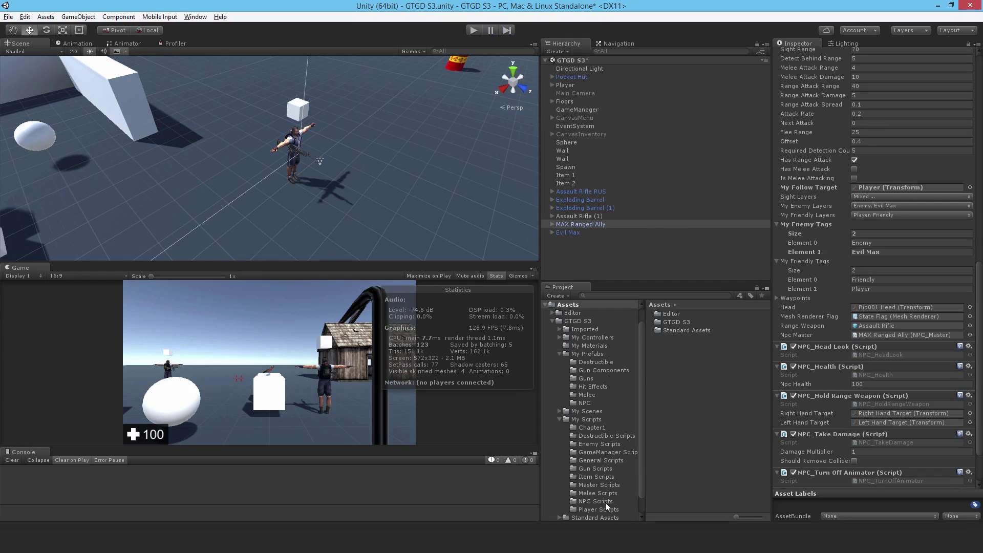
Add the Enemy Golem prefab from the My Prefabs NPC folder to the scene hierarchy
{"action": "left_click", "coordinate": [582, 355]}
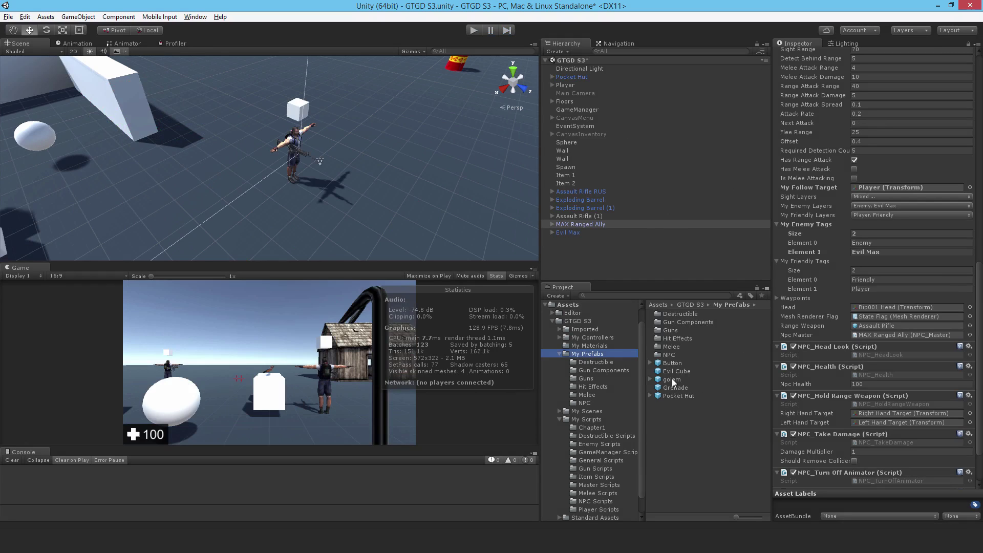
{"action": "double_click", "coordinate": [670, 355]}
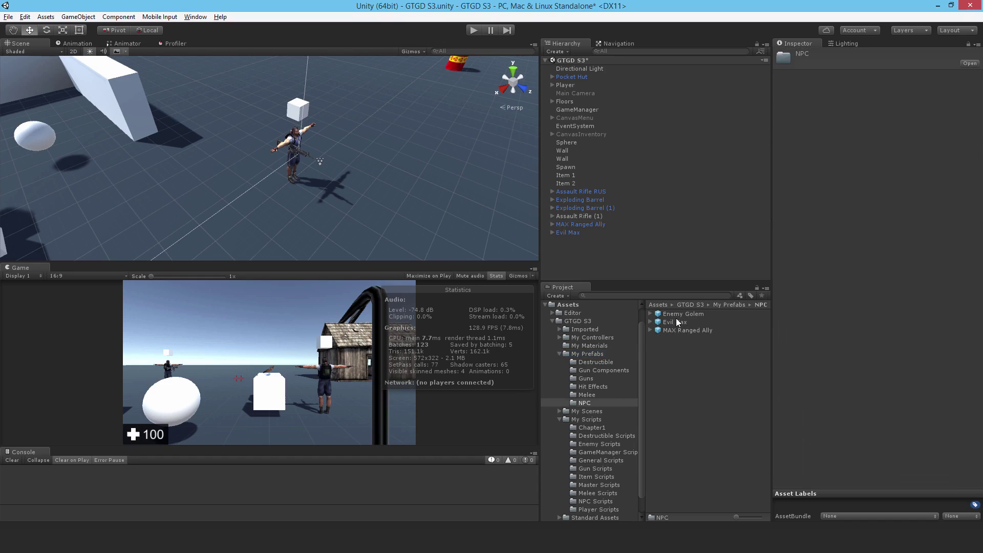
{"action": "left_click_drag", "start_coordinate": [675, 314], "coordinate": [647, 262]}
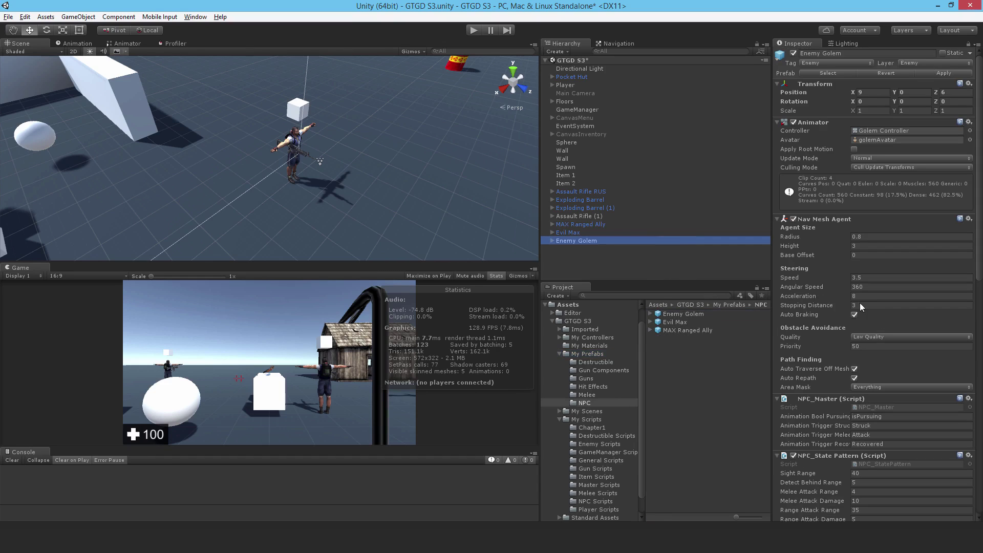
{"action": "left_click", "coordinate": [612, 224]}
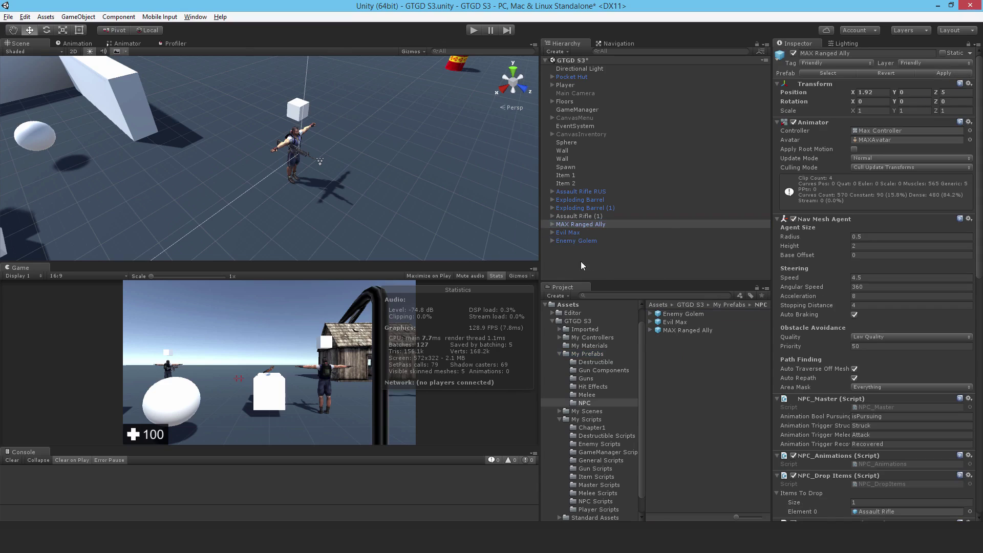
Set Enemy Golem's My Enemy Tags size to 3 and enter Evil Max as Element 2
{"action": "left_click", "coordinate": [572, 240]}
{"action": "scroll", "coordinate": [924, 266], "scroll_direction": "down", "scroll_amount": 5}
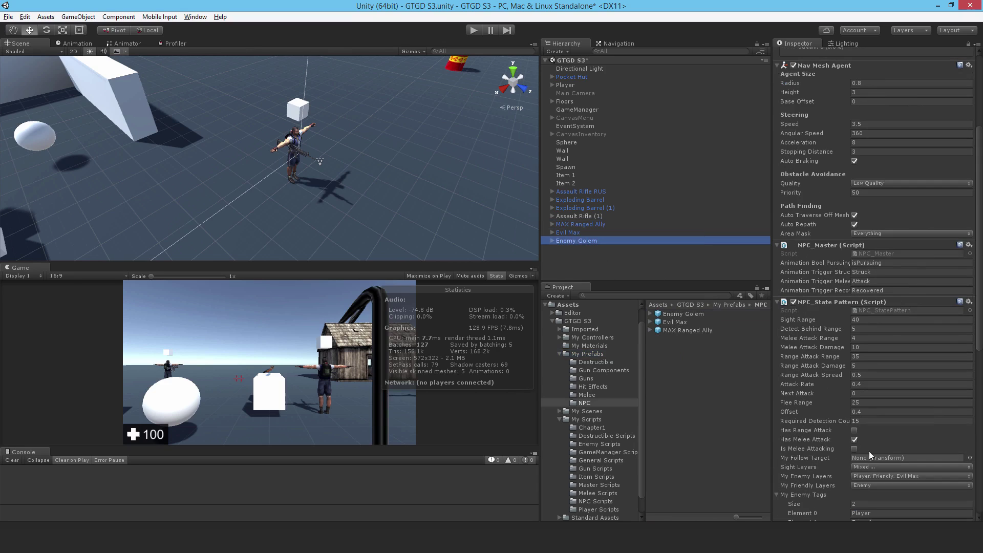
{"action": "scroll", "coordinate": [870, 462], "scroll_direction": "down", "scroll_amount": 3}
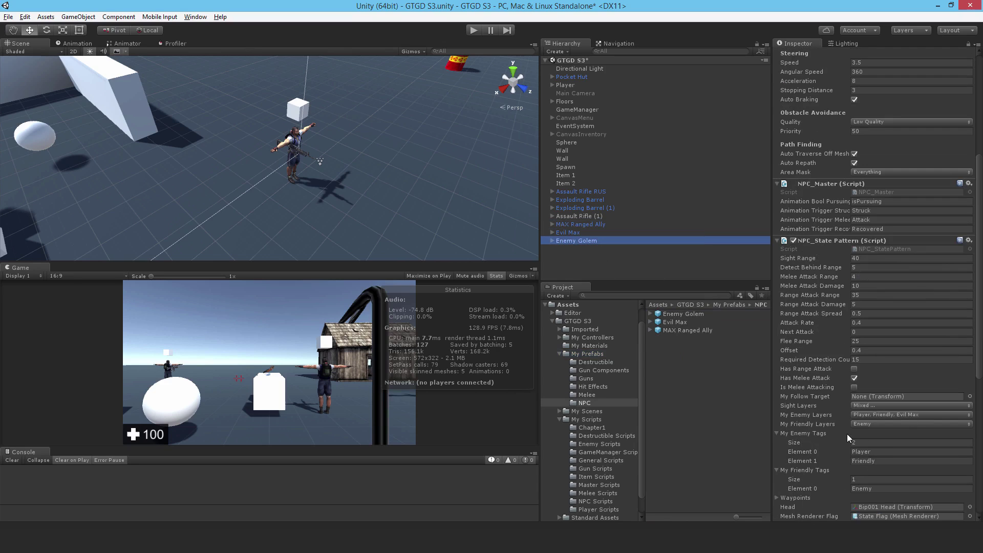
{"action": "left_click", "coordinate": [864, 443]}
{"action": "type", "text": "3"}
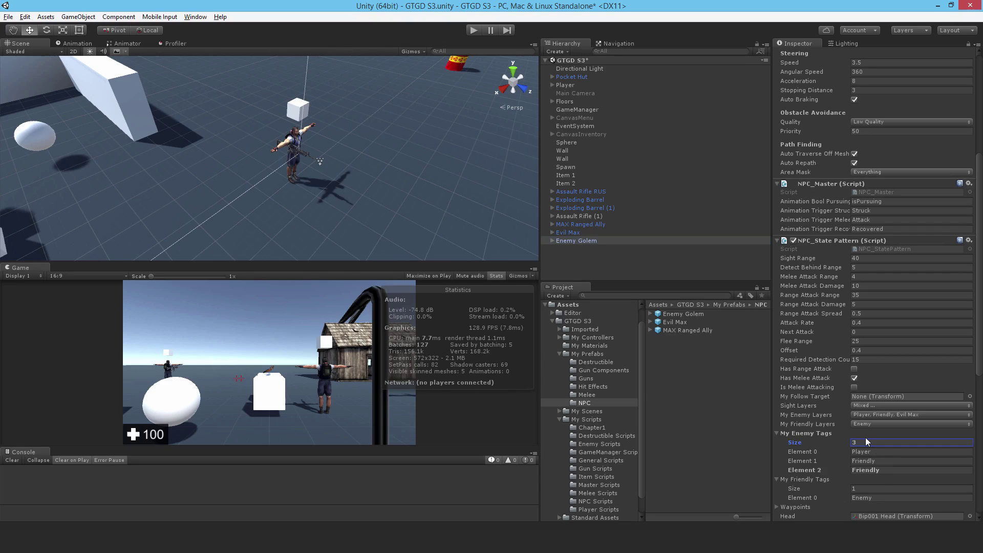
{"action": "left_click", "coordinate": [894, 470]}
{"action": "type", "text": "Evil Max"}
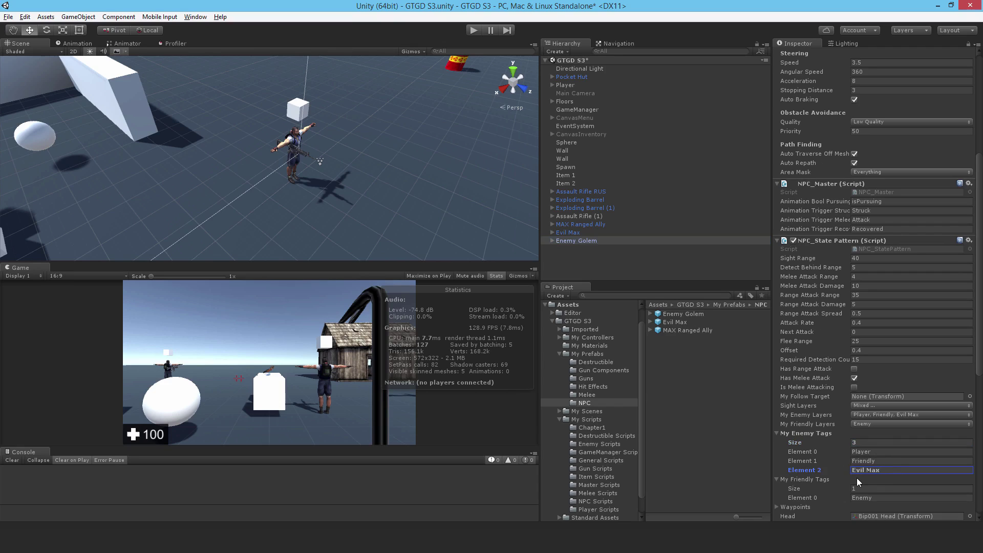
{"action": "scroll", "coordinate": [896, 307], "scroll_direction": "up", "scroll_amount": 8}
{"action": "scroll", "coordinate": [951, 120], "scroll_direction": "up", "scroll_amount": 1}
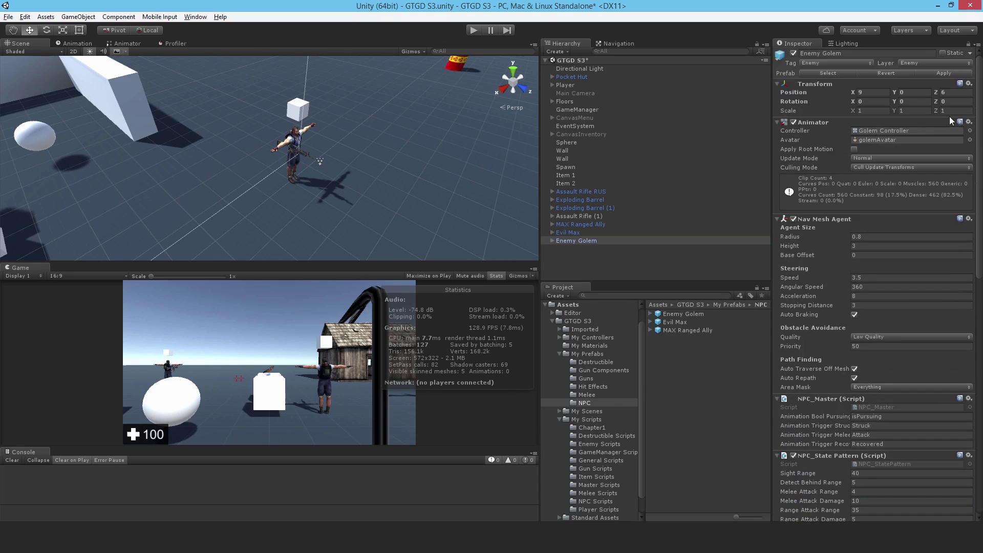
Delete the Enemy Golem instance from the scene and save the scene
{"action": "left_click", "coordinate": [567, 242]}
{"action": "key", "text": "Delete"}
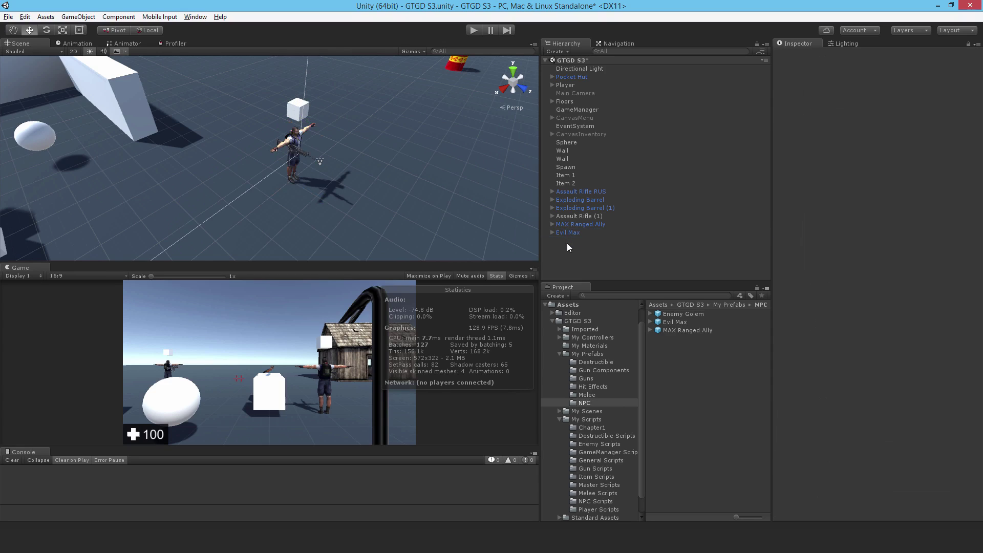
{"action": "key", "text": "ctrl+s"}
Set Evil Max's Y rotation to 180 and save the scene
{"action": "left_click", "coordinate": [566, 232]}
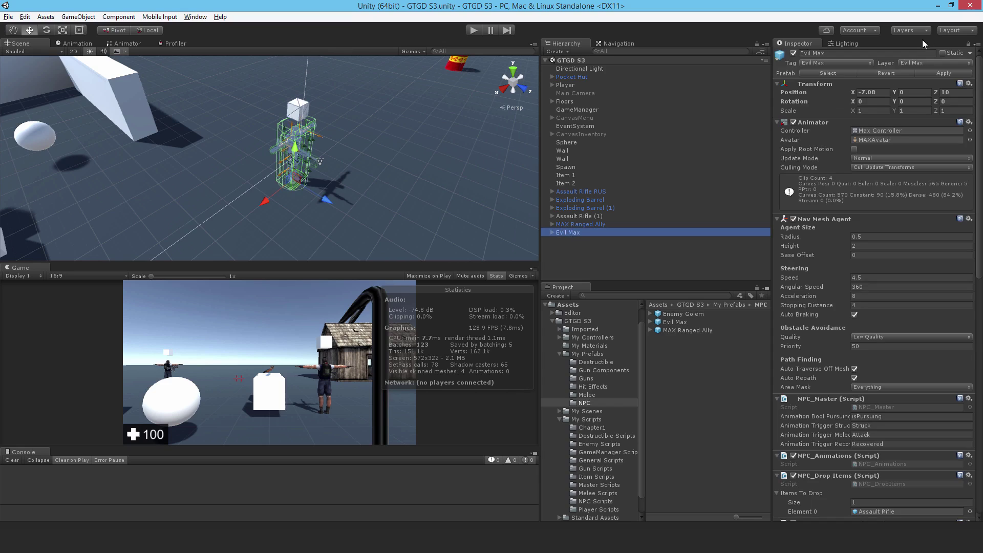
{"action": "left_click", "coordinate": [913, 101]}
{"action": "type", "text": "180"}
{"action": "key", "text": "ctrl+s"}
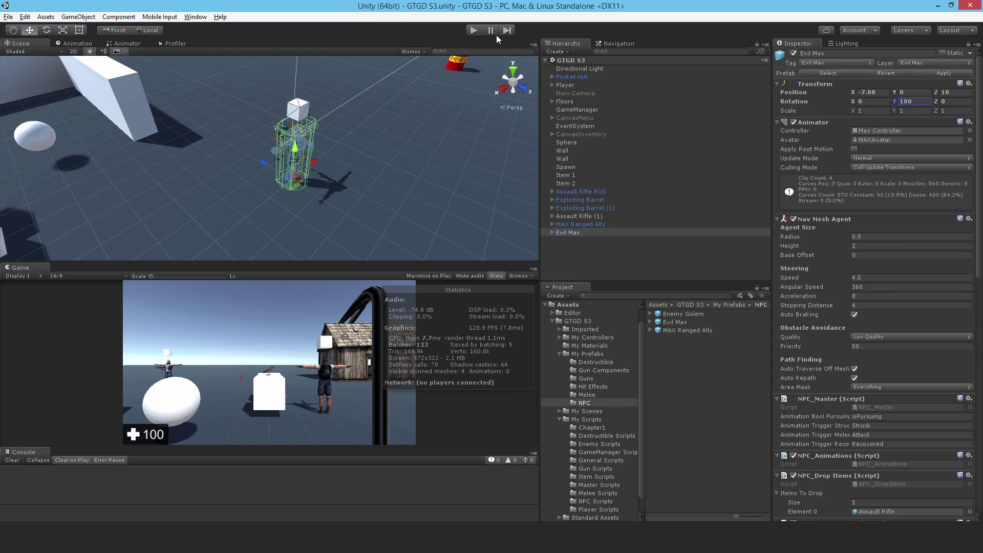
Play the scene again, move the player around to observe the fight between the NPCs, and stop it
{"action": "left_click", "coordinate": [470, 30]}
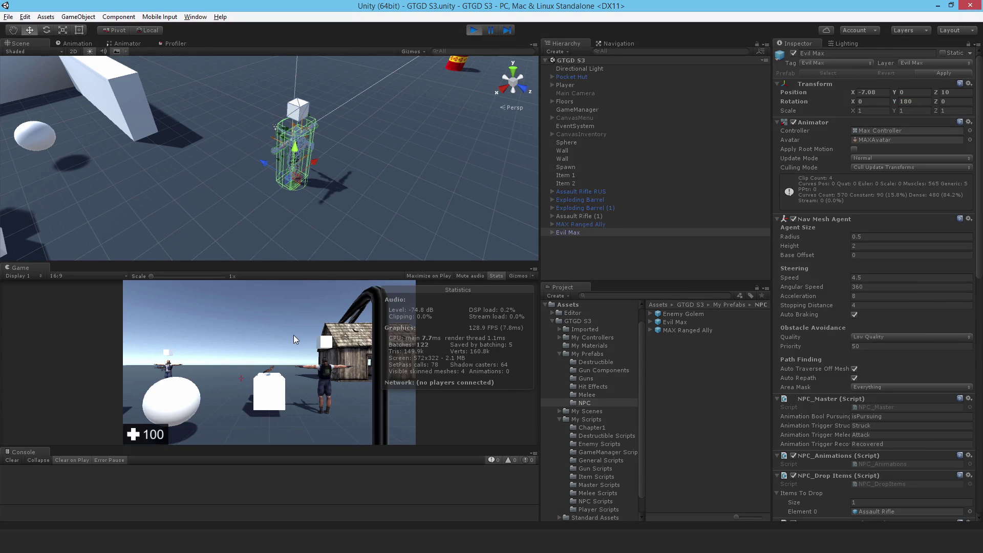
{"action": "key", "text": "Escape"}
{"action": "key", "text": "d"}
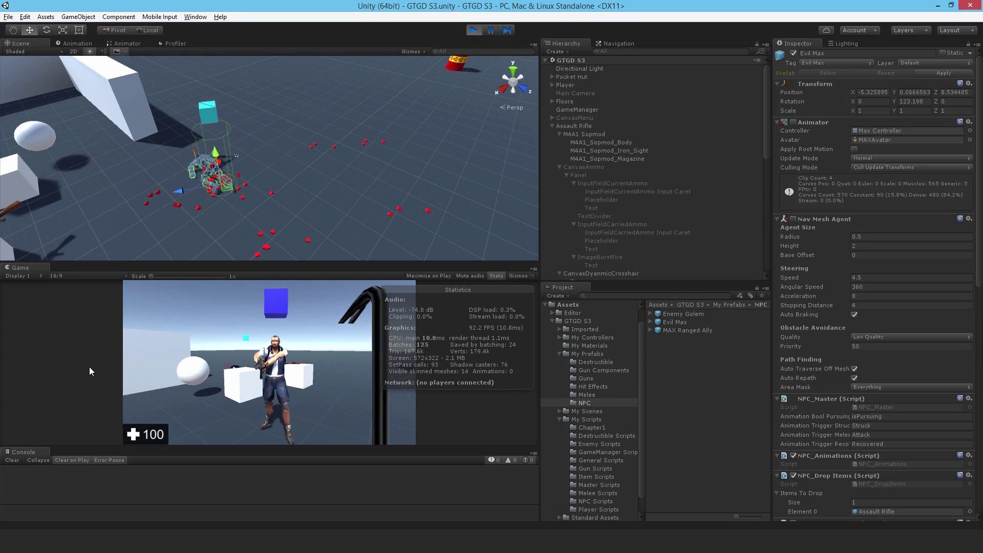
{"action": "key", "text": "w"}
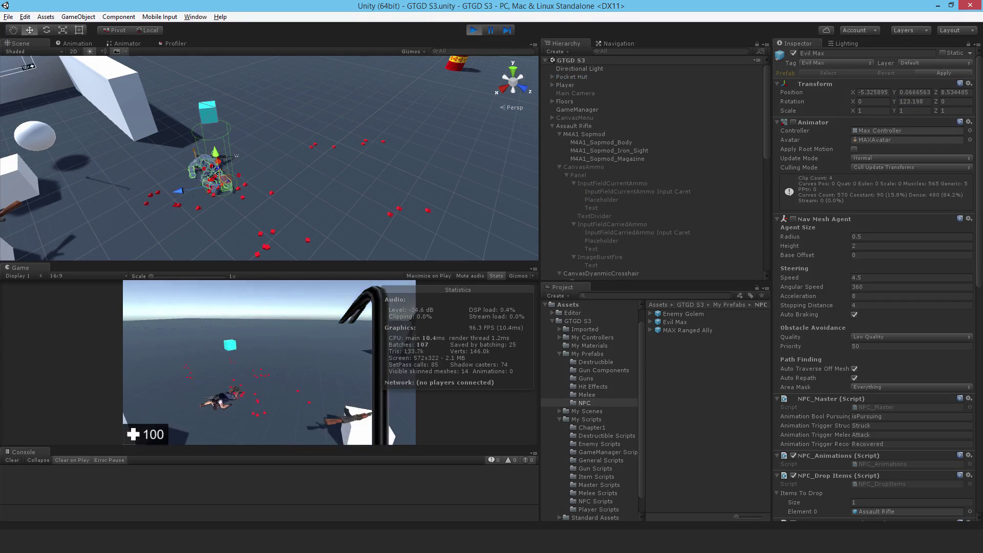
{"action": "key", "text": "Escape"}
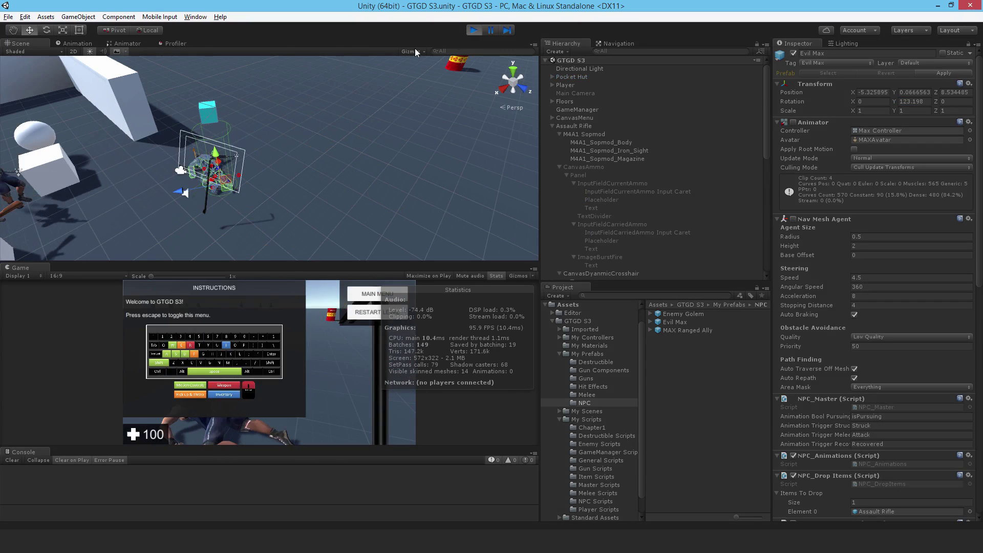
{"action": "left_click", "coordinate": [474, 30]}
Move Evil Max far away from the hut and walls, to about X -61.1, Z 49
{"action": "right_click_drag", "start_coordinate": [213, 210], "coordinate": [499, 205]}
{"action": "key", "text": "s"}
{"action": "double_click", "coordinate": [568, 233]}
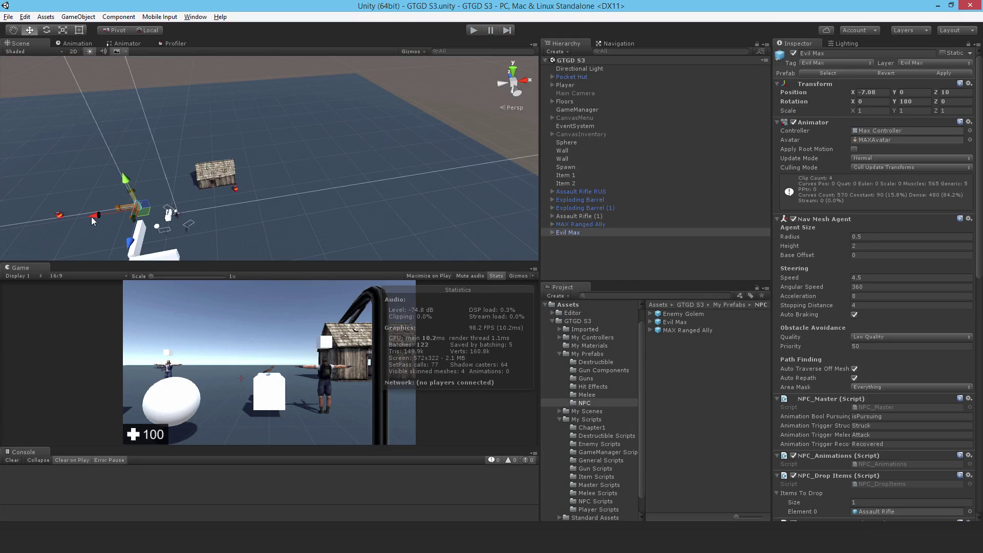
{"action": "left_click_drag", "start_coordinate": [88, 217], "coordinate": [3, 217]}
{"action": "right_click_drag", "start_coordinate": [376, 162], "coordinate": [51, 171]}
{"action": "left_click_drag", "start_coordinate": [441, 160], "coordinate": [370, 83]}
{"action": "left_click_drag", "start_coordinate": [376, 131], "coordinate": [495, 115]}
{"action": "right_click_drag", "start_coordinate": [511, 251], "coordinate": [594, 261]}
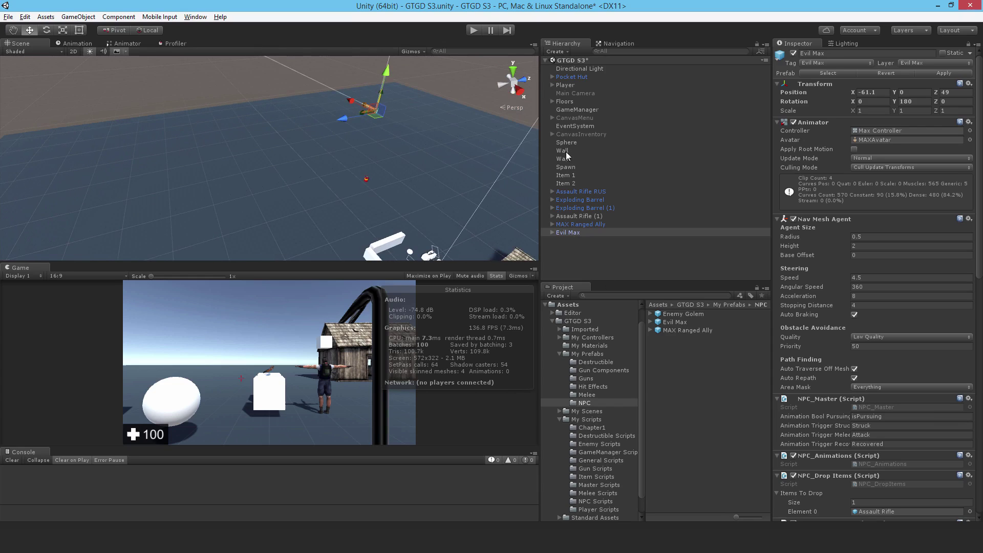
Create an empty game object at the scene's root, name it Waypoints, and reset its position to the origin
{"action": "left_click", "coordinate": [566, 167]}
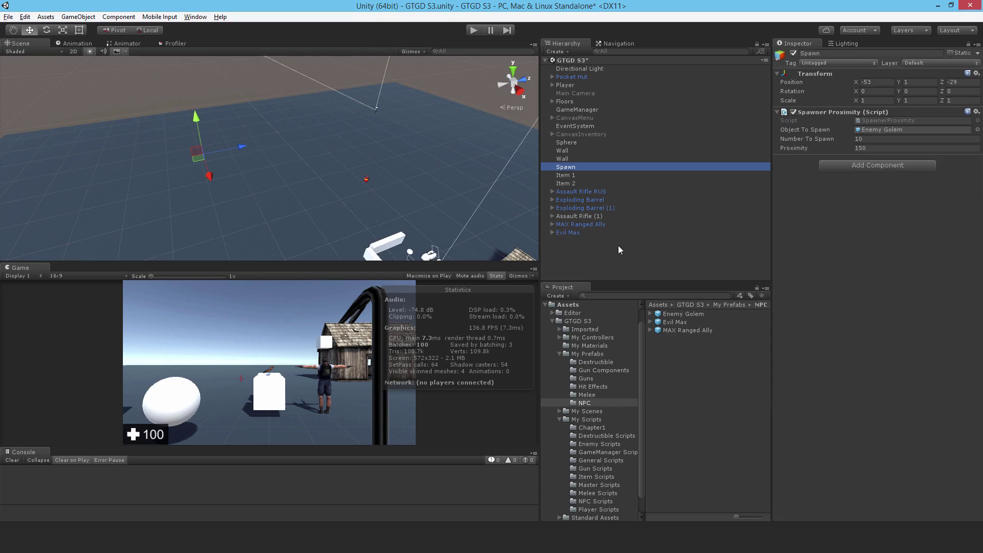
{"action": "left_click", "coordinate": [567, 234]}
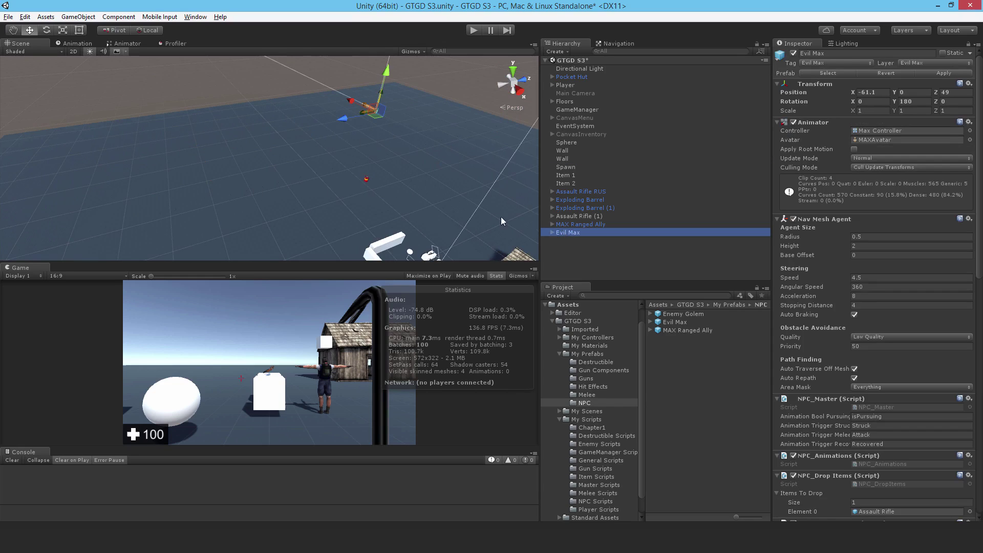
{"action": "left_click", "coordinate": [569, 258]}
{"action": "right_click", "coordinate": [576, 253]}
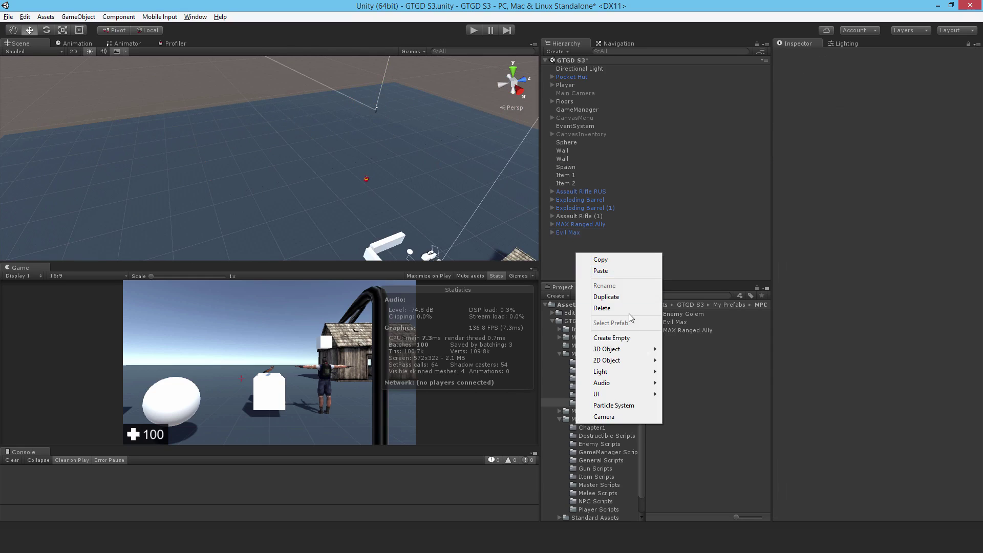
{"action": "left_click", "coordinate": [612, 338]}
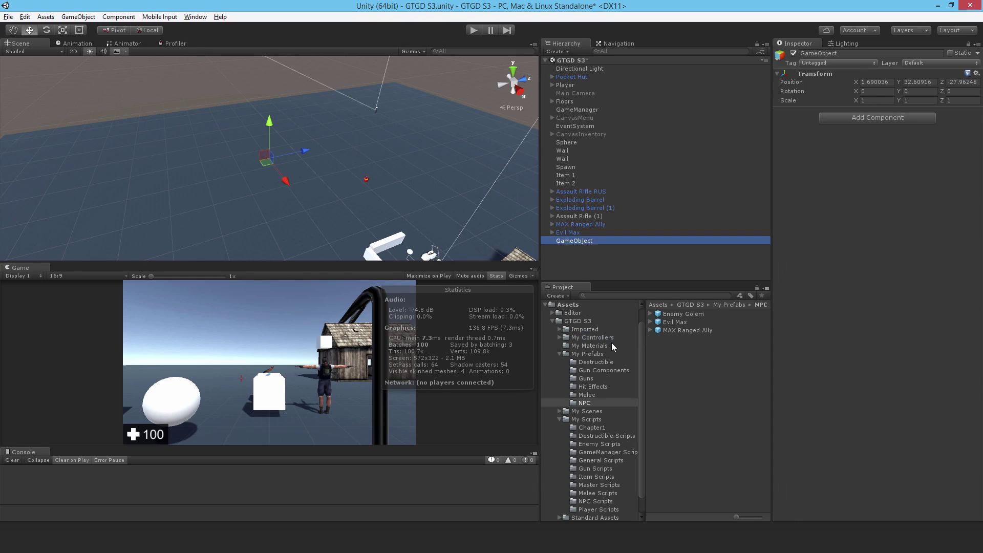
{"action": "left_click", "coordinate": [846, 54]}
{"action": "type", "text": "Waypo"}
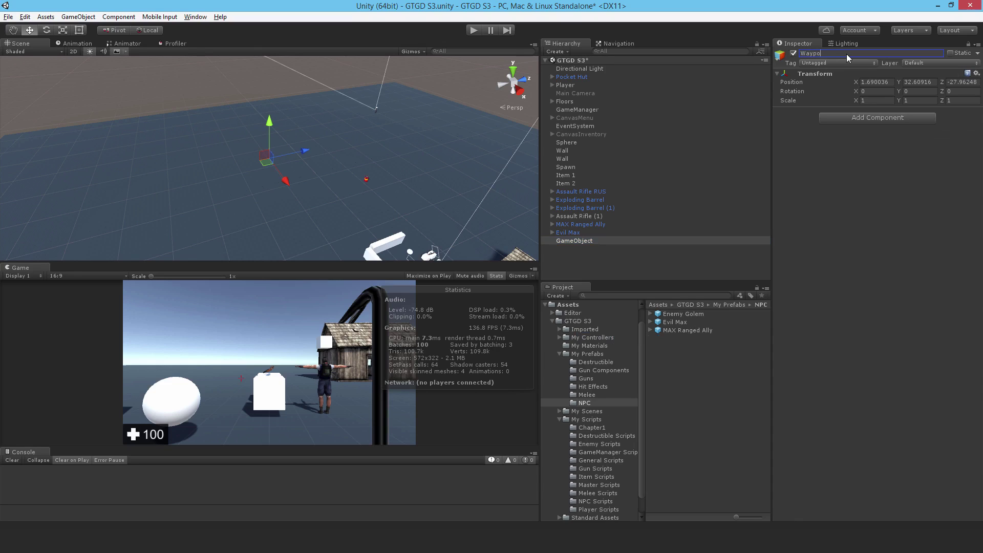
{"action": "type", "text": "ints"}
{"action": "key", "text": "Return"}
{"action": "left_click", "coordinate": [976, 73]}
{"action": "left_click", "coordinate": [911, 158]}
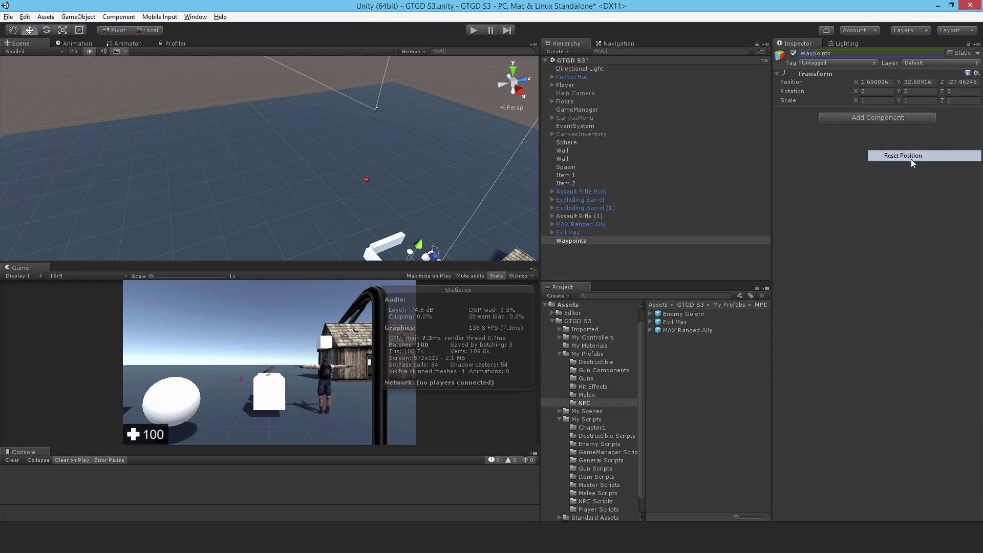
Duplicate the Waypoints object, rename the copy Waypoint, and make it a child of Waypoints
{"action": "left_click", "coordinate": [573, 234]}
{"action": "left_click", "coordinate": [573, 240]}
{"action": "key", "text": "ctrl+d"}
{"action": "left_click", "coordinate": [592, 250]}
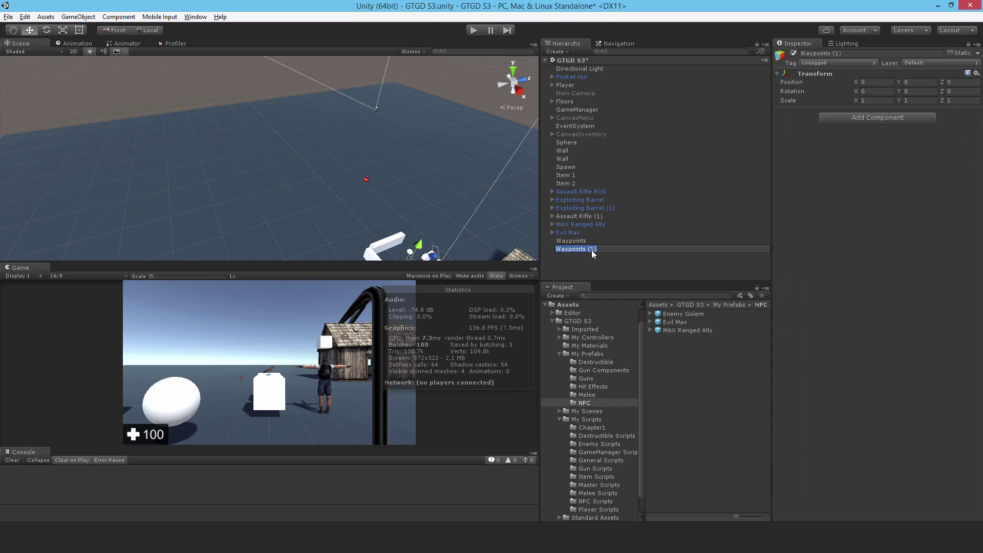
{"action": "type", "text": "Waypoint"}
{"action": "key", "text": "Return"}
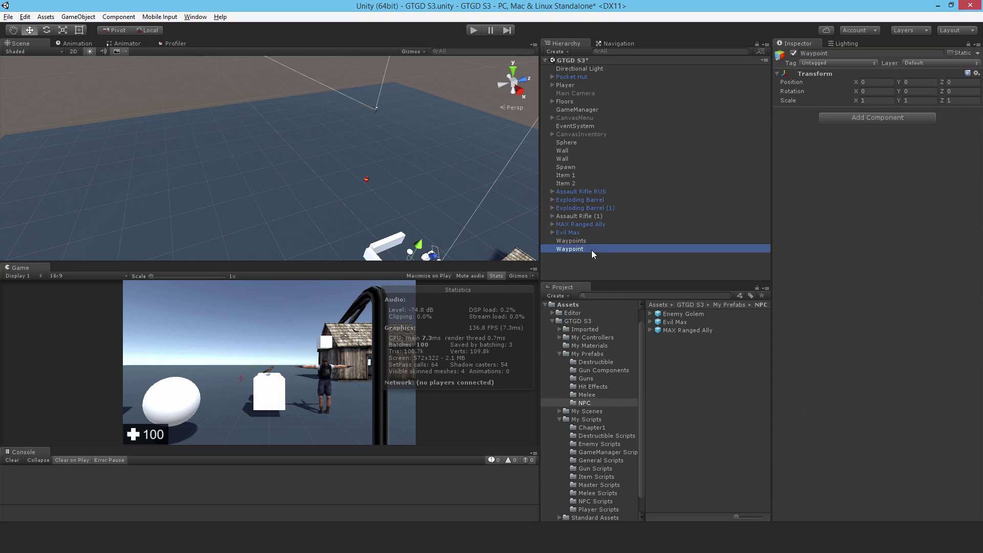
{"action": "left_click_drag", "start_coordinate": [573, 248], "coordinate": [579, 239]}
Position the child Waypoint near Evil Max at about X -63, Z 43, with its Y position set to 0.5
{"action": "left_click_drag", "start_coordinate": [328, 205], "coordinate": [86, 138], "text": "alt"}
{"action": "left_click_drag", "start_coordinate": [132, 90], "coordinate": [235, 29]}
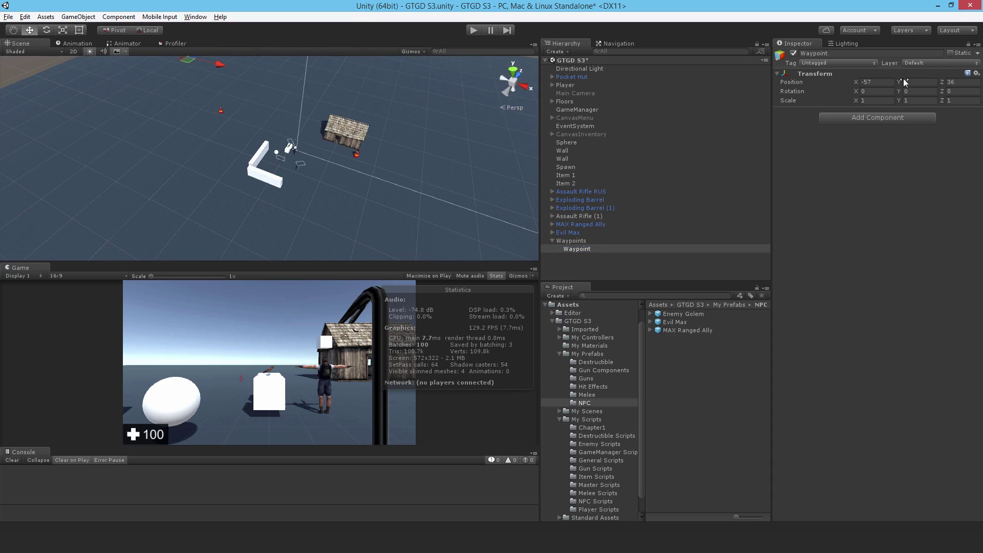
{"action": "left_click_drag", "start_coordinate": [286, 180], "coordinate": [276, 153], "text": "alt"}
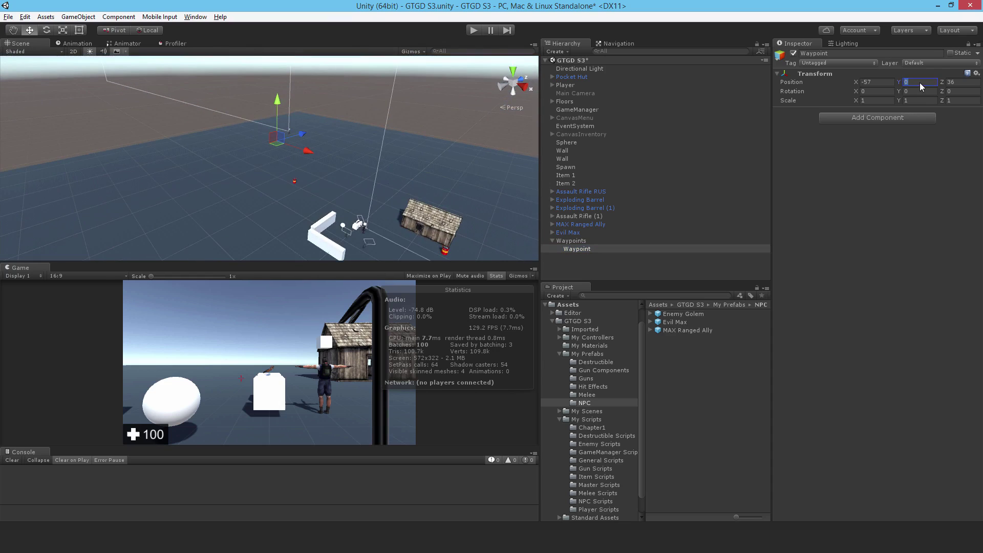
{"action": "type", "text": "1"}
{"action": "key", "text": "BackSpace"}
{"action": "type", "text": "0.5"}
{"action": "left_click_drag", "start_coordinate": [318, 149], "coordinate": [181, 175], "text": "alt"}
{"action": "key", "text": "e"}
{"action": "mouse_move", "coordinate": [181, 175]}
{"action": "right_mouse_down"}
{"action": "mouse_move", "coordinate": [182, 202]}
{"action": "mouse_move", "coordinate": [183, 179]}
{"action": "right_mouse_up"}
{"action": "left_click_drag", "start_coordinate": [343, 221], "coordinate": [384, 221], "text": "ctrl"}
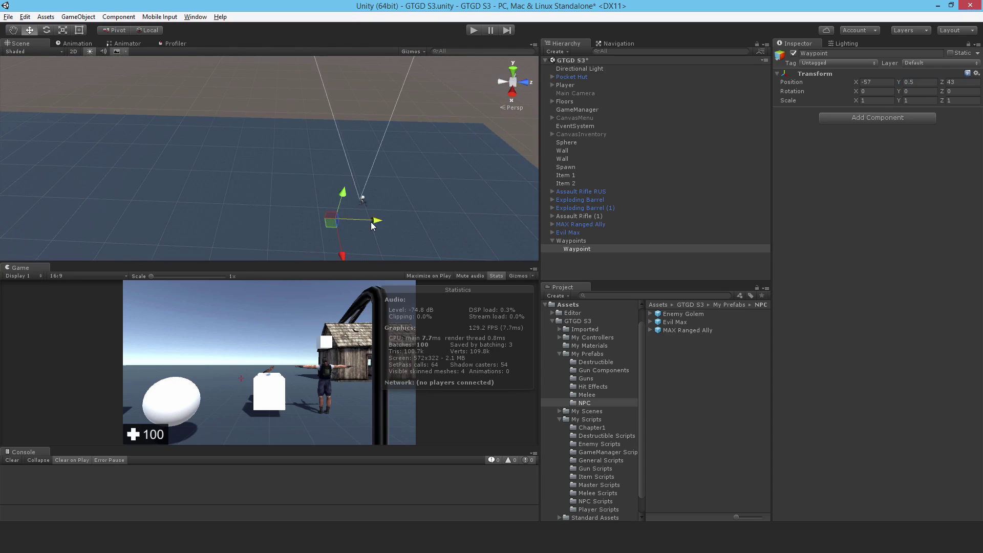
{"action": "left_click_drag", "start_coordinate": [343, 256], "coordinate": [279, 225]}
Duplicate the waypoint twice, moving the first copy to about Z -61 and the second on to about X 50, Z -61
{"action": "left_click", "coordinate": [572, 251]}
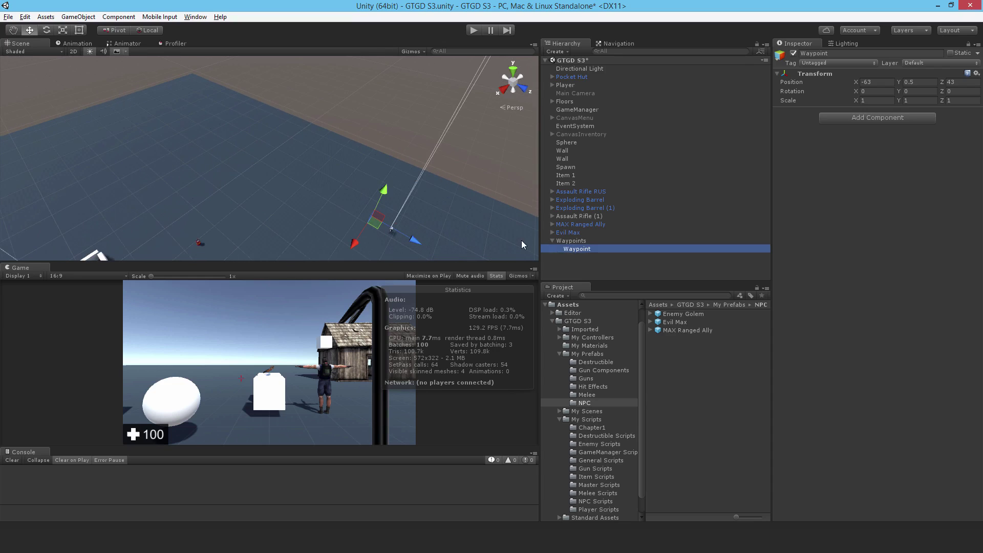
{"action": "key", "text": "ctrl+d"}
{"action": "left_click_drag", "start_coordinate": [422, 241], "coordinate": [263, 148]}
{"action": "key", "text": "ctrl+d"}
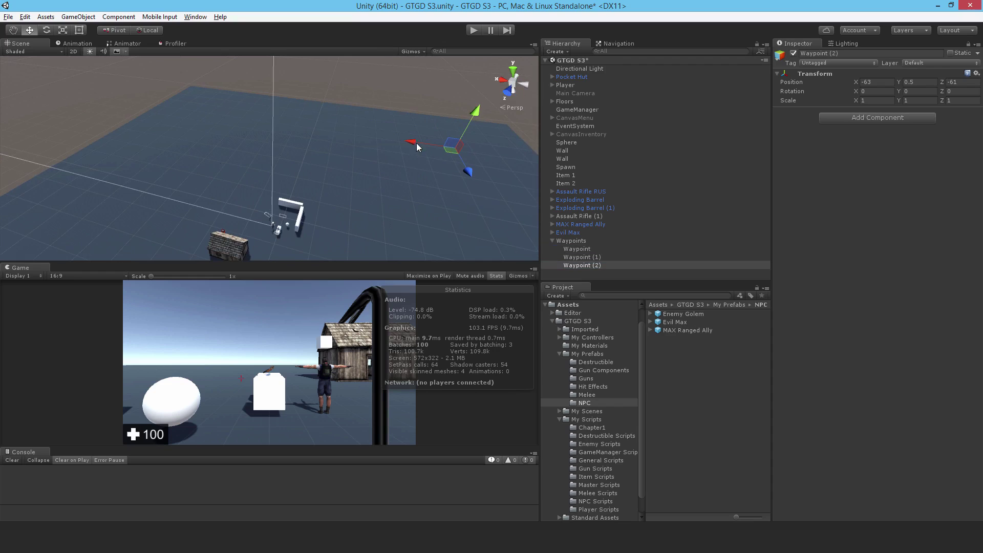
{"action": "left_click_drag", "start_coordinate": [382, 143], "coordinate": [512, 175]}
{"action": "right_click_drag", "start_coordinate": [513, 175], "coordinate": [499, 116]}
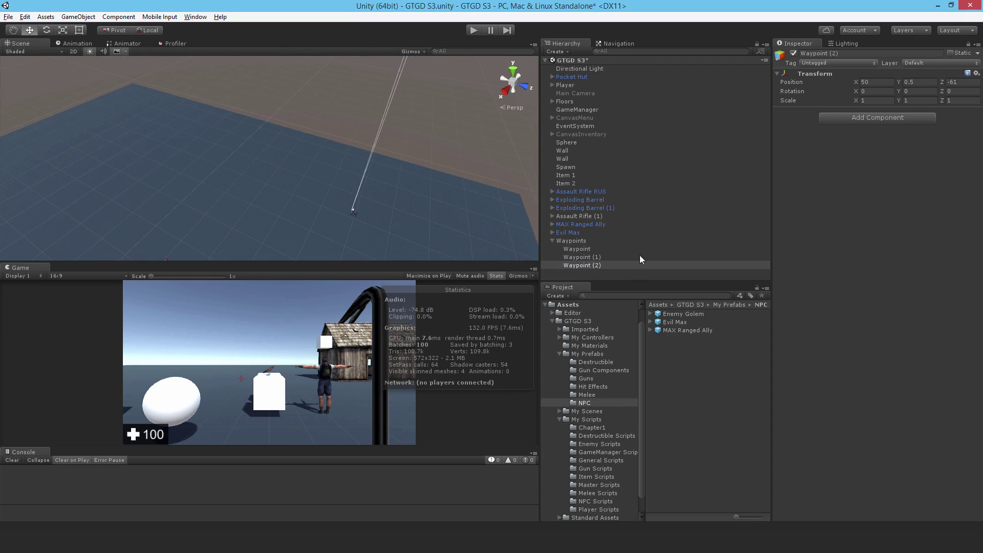
Move Evil Max farther into the floor's corner, to about X -85.1, Z 87
{"action": "left_click", "coordinate": [571, 232]}
{"action": "left_click_drag", "start_coordinate": [306, 198], "coordinate": [481, 152]}
{"action": "left_click_drag", "start_coordinate": [425, 182], "coordinate": [475, 211]}
Move the original Waypoint to about X -78, Z 68 and Waypoint (1) to about X -81, Z 32
{"action": "left_click", "coordinate": [570, 249]}
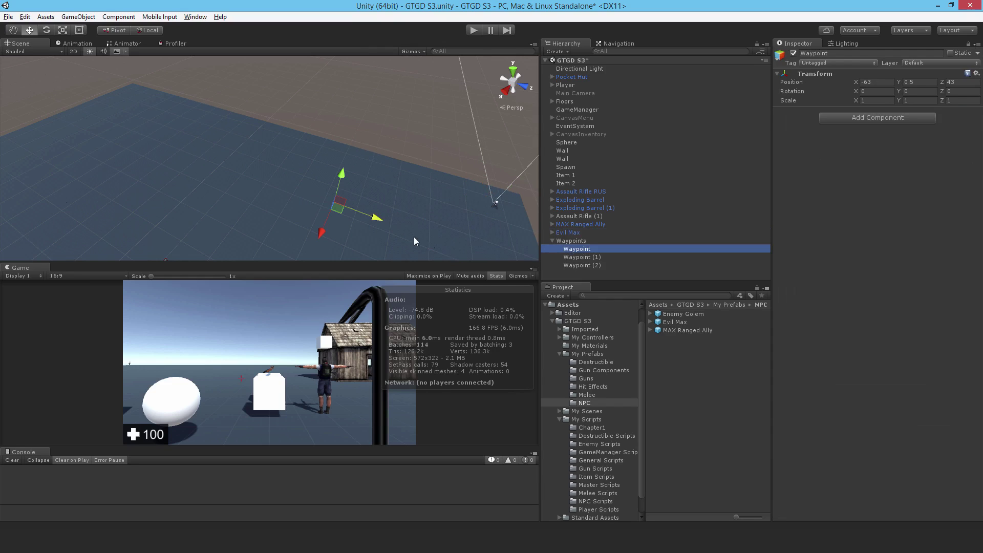
{"action": "left_click_drag", "start_coordinate": [373, 221], "coordinate": [466, 257]}
{"action": "right_click_drag", "start_coordinate": [465, 180], "coordinate": [468, 215]}
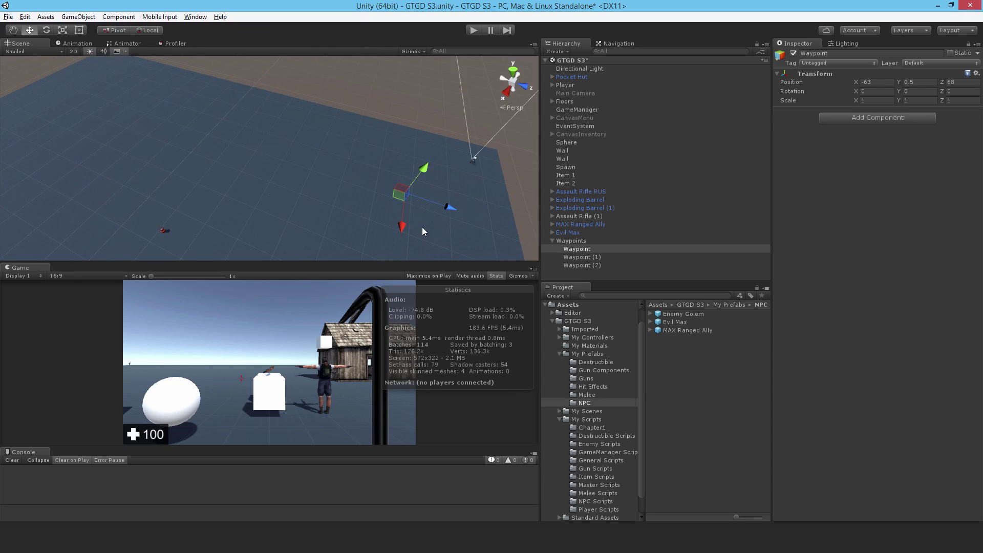
{"action": "left_click", "coordinate": [575, 257]}
{"action": "left_click_drag", "start_coordinate": [124, 100], "coordinate": [303, 156]}
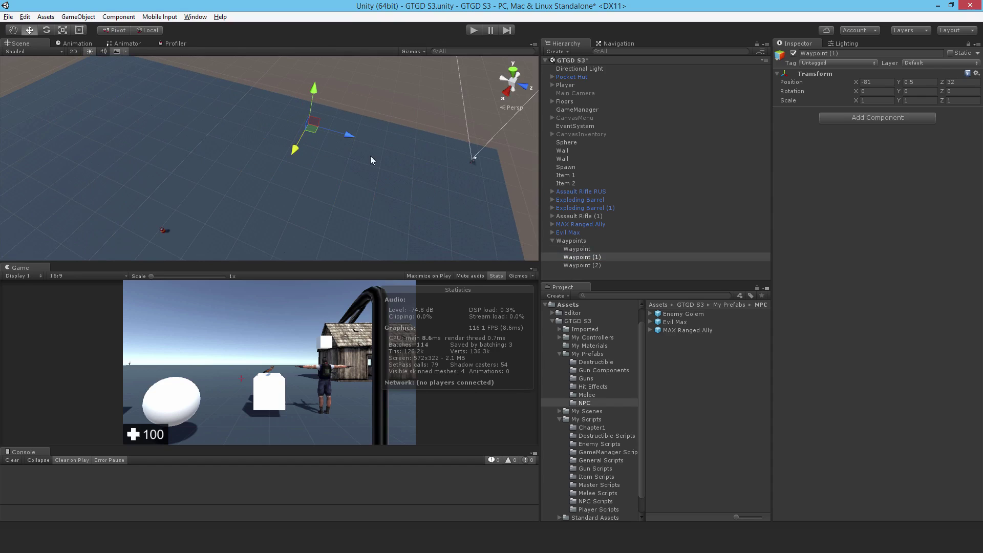
Assign the blue label icon to Waypoint (1), Waypoint and Waypoint (2) so they show in the scene
{"action": "left_click", "coordinate": [778, 56]}
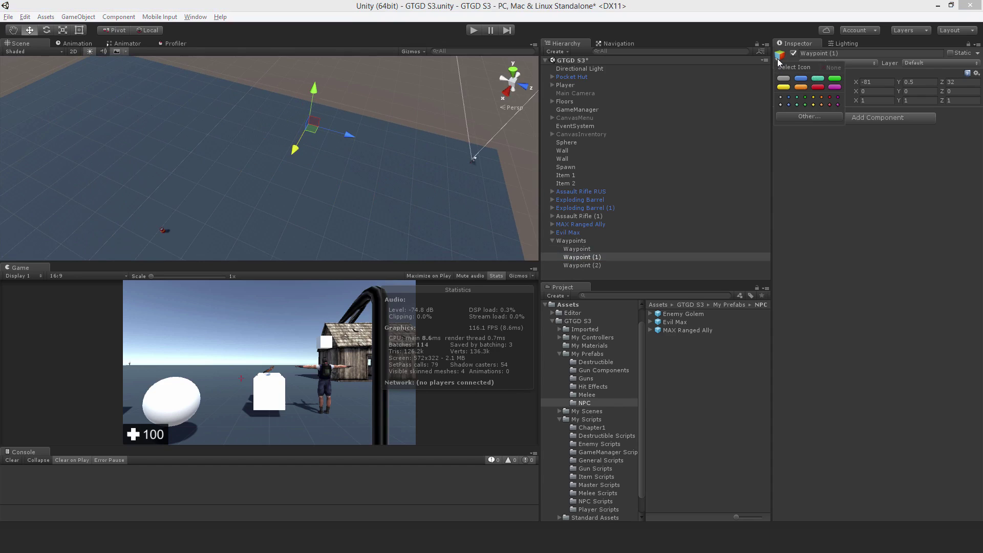
{"action": "left_click", "coordinate": [801, 79]}
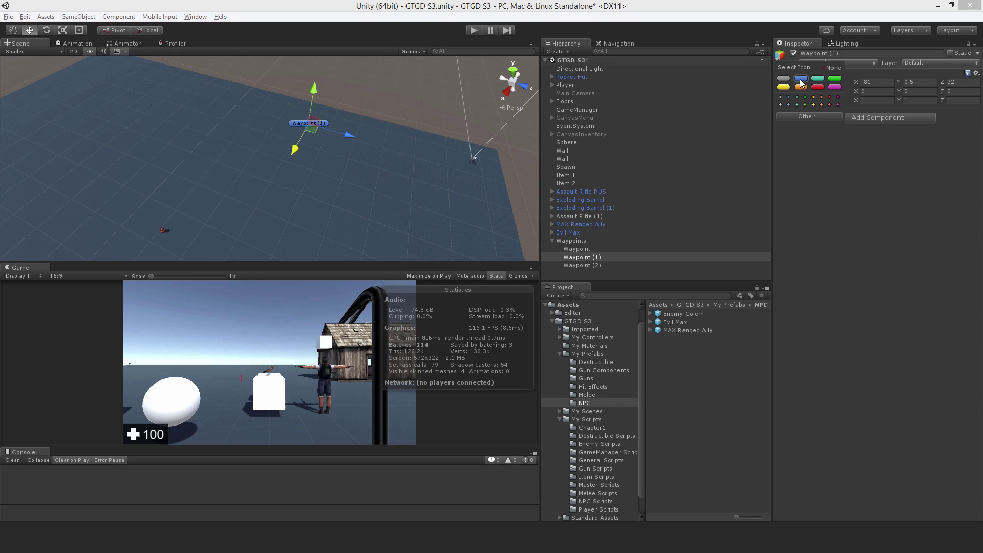
{"action": "left_click", "coordinate": [593, 263]}
{"action": "left_click", "coordinate": [593, 263]}
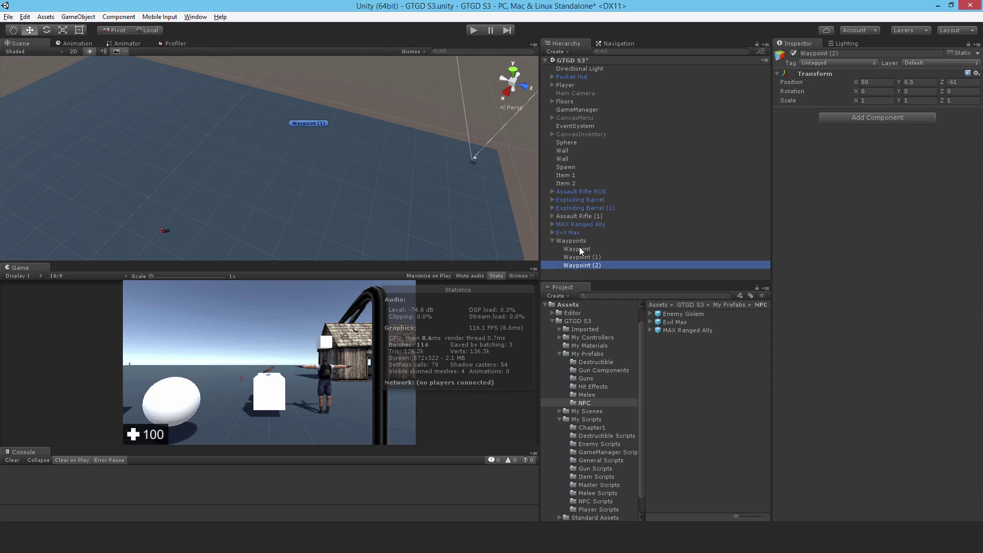
{"action": "left_click", "coordinate": [580, 250]}
{"action": "left_click", "coordinate": [778, 56]}
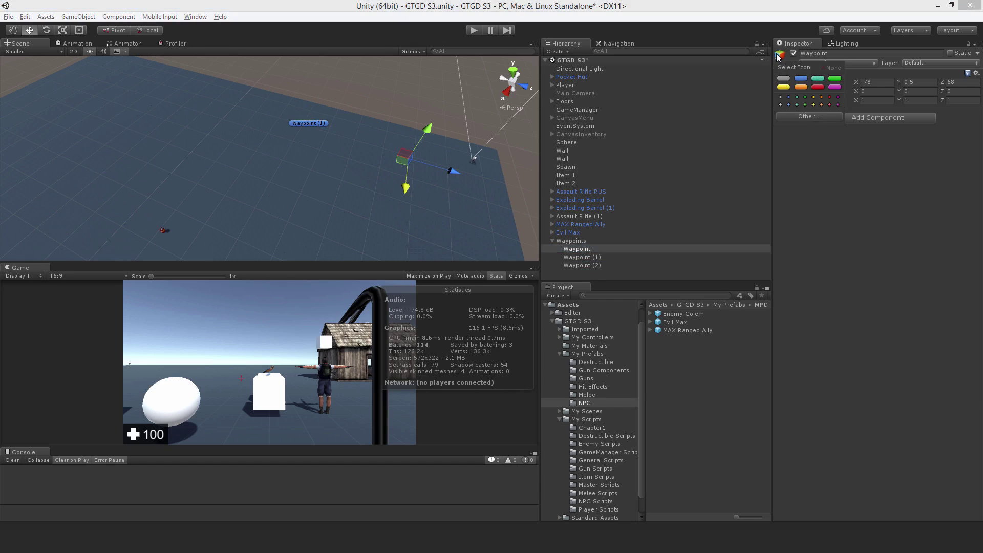
{"action": "left_click", "coordinate": [803, 81]}
{"action": "left_click", "coordinate": [576, 265]}
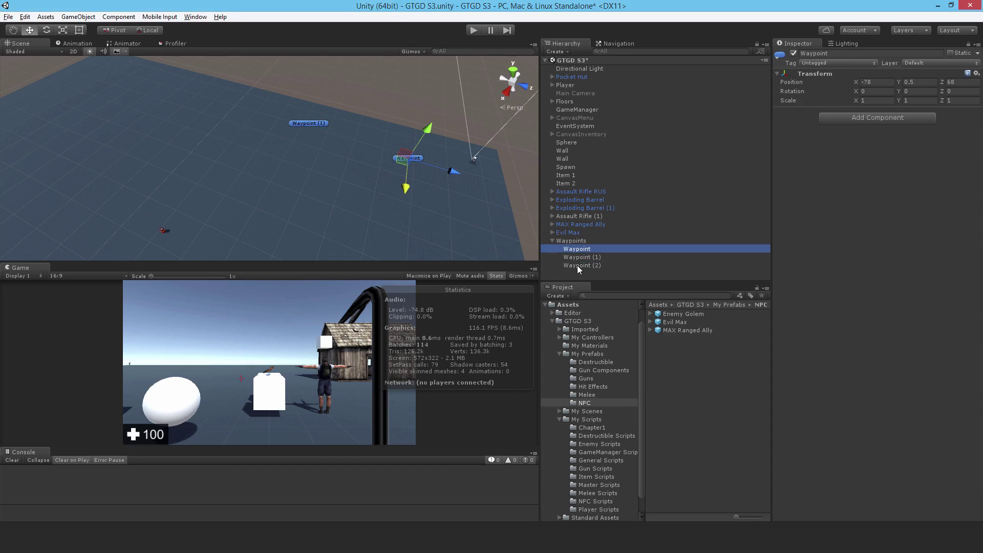
{"action": "left_click", "coordinate": [582, 264]}
{"action": "left_click", "coordinate": [780, 55]}
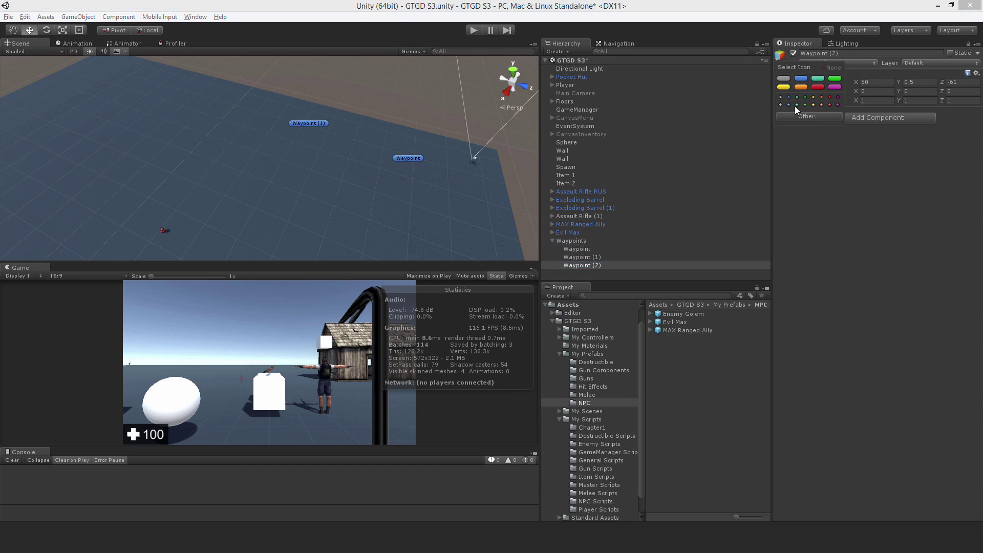
{"action": "left_click", "coordinate": [804, 79]}
{"action": "left_click", "coordinate": [250, 167]}
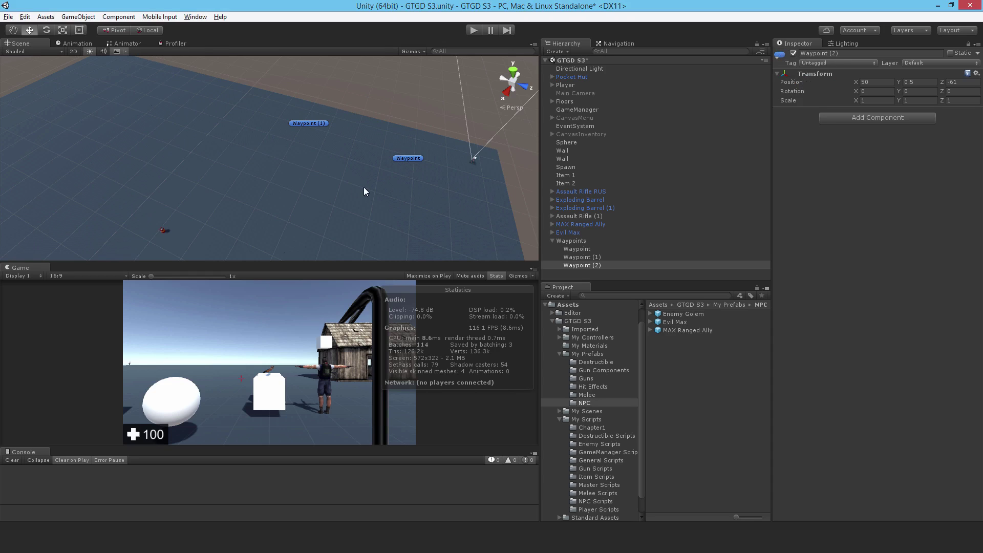
Shift Waypoint (2) along the X axis, and duplicate it into Waypoint (3) and Waypoint (4), spreading them across the floor, the last at about X 59, Z 74
{"action": "left_click_drag", "start_coordinate": [357, 184], "coordinate": [294, 192], "text": "alt"}
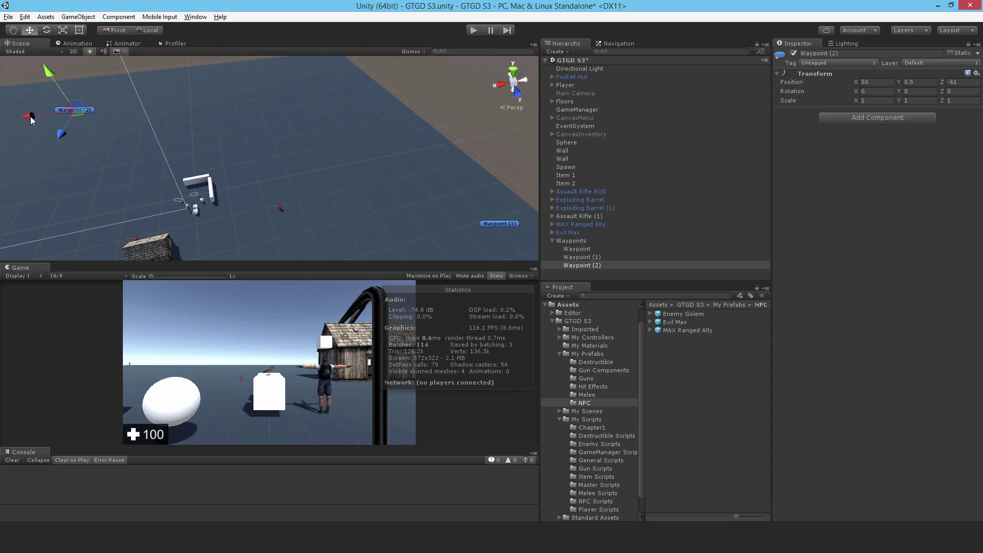
{"action": "left_click_drag", "start_coordinate": [33, 109], "coordinate": [302, 108]}
{"action": "left_click_drag", "start_coordinate": [349, 148], "coordinate": [272, 139], "text": "alt"}
{"action": "key", "text": "ctrl+d"}
{"action": "left_click_drag", "start_coordinate": [376, 108], "coordinate": [113, 82]}
{"action": "left_click_drag", "start_coordinate": [350, 146], "coordinate": [244, 143], "text": "alt"}
{"action": "left_click_drag", "start_coordinate": [319, 100], "coordinate": [695, 167], "text": "alt"}
{"action": "key", "text": "ctrl+d"}
{"action": "scroll", "coordinate": [598, 232], "scroll_direction": "down", "scroll_amount": 1}
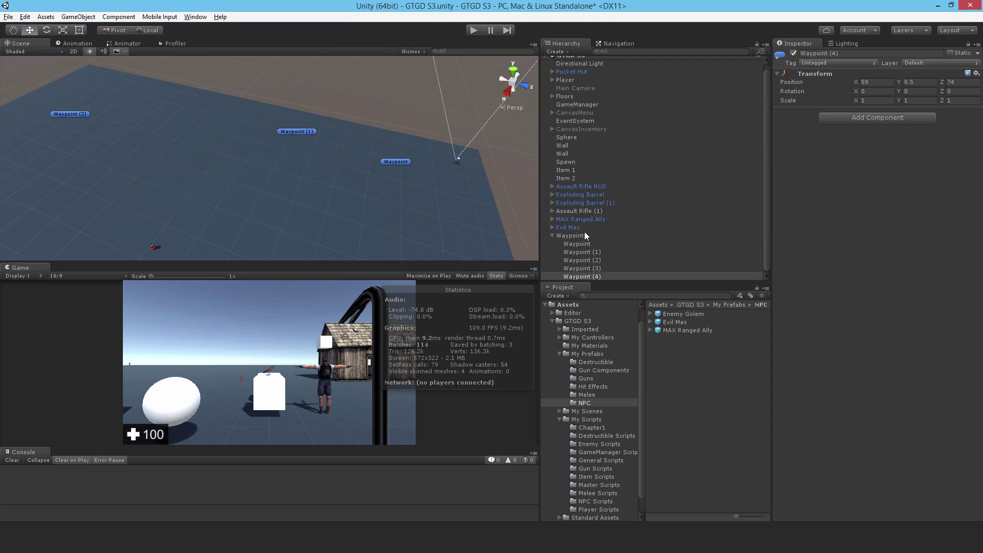
Fill the Waypoints array of Evil Max's NPC_State Pattern script with all five waypoints, keeping Evil Max's properties locked in view
{"action": "left_click", "coordinate": [575, 228]}
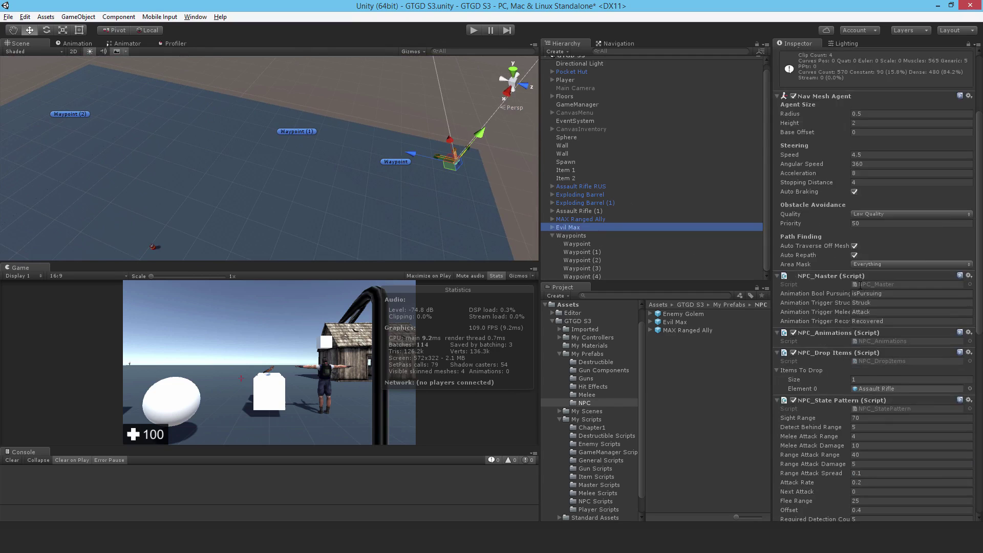
{"action": "scroll", "coordinate": [860, 283], "scroll_direction": "down", "scroll_amount": 6}
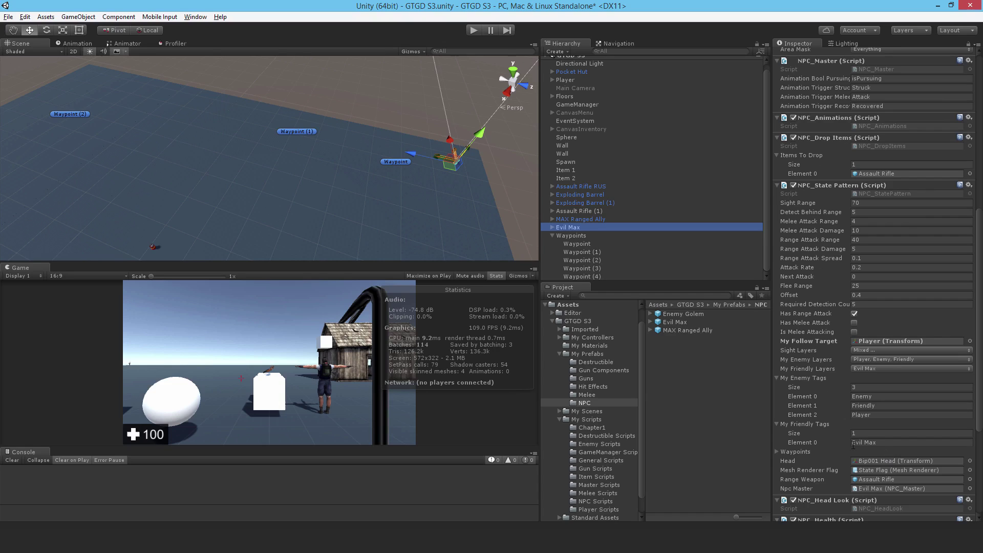
{"action": "left_click", "coordinate": [777, 452]}
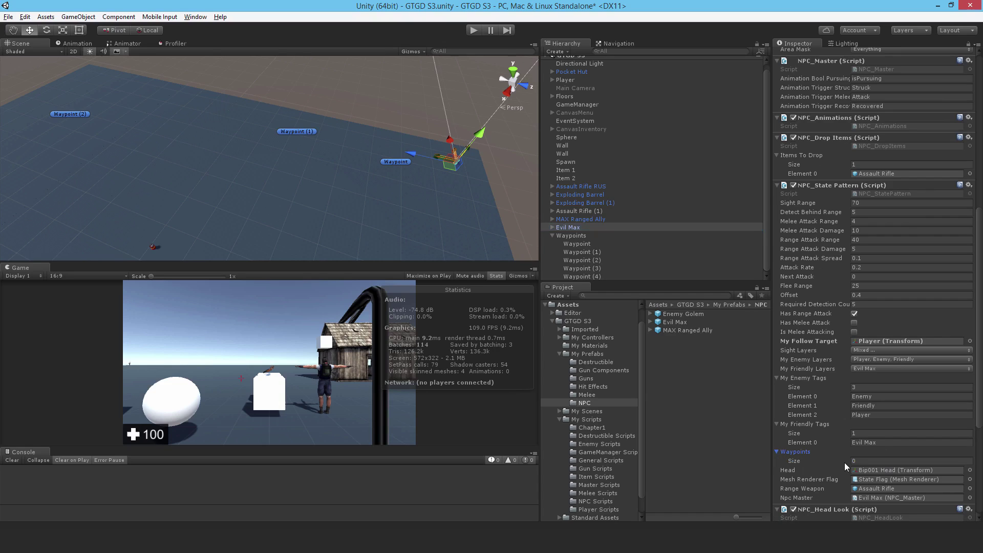
{"action": "left_click", "coordinate": [573, 244]}
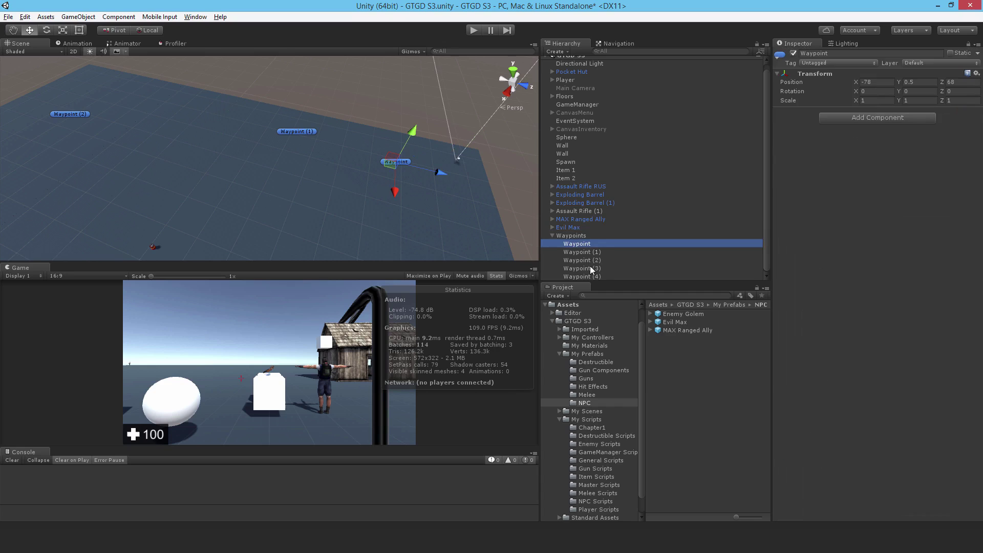
{"action": "left_click", "coordinate": [568, 228]}
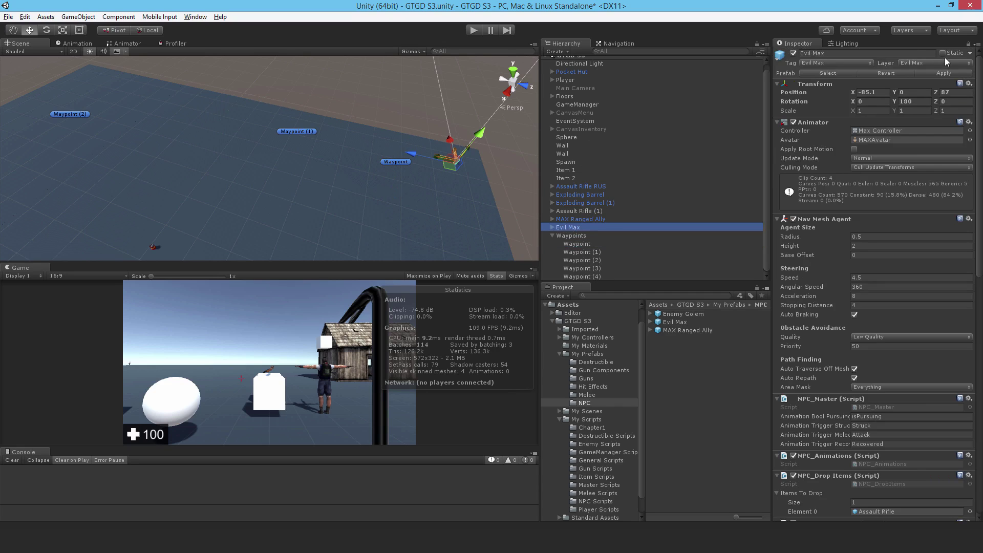
{"action": "scroll", "coordinate": [858, 296], "scroll_direction": "down", "scroll_amount": 15}
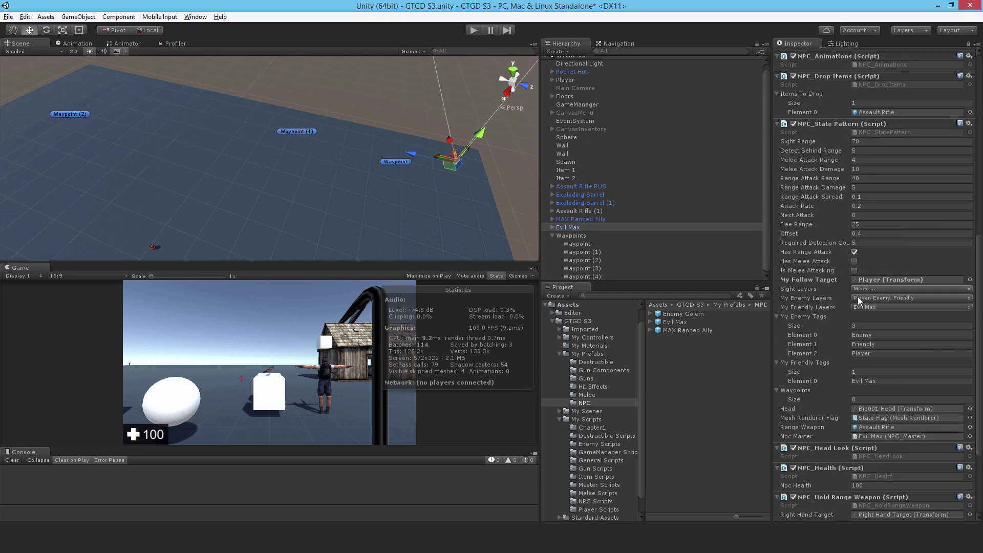
{"action": "left_click", "coordinate": [573, 243]}
{"action": "left_click", "coordinate": [591, 276], "text": "shift"}
{"action": "left_click_drag", "start_coordinate": [587, 272], "coordinate": [795, 392]}
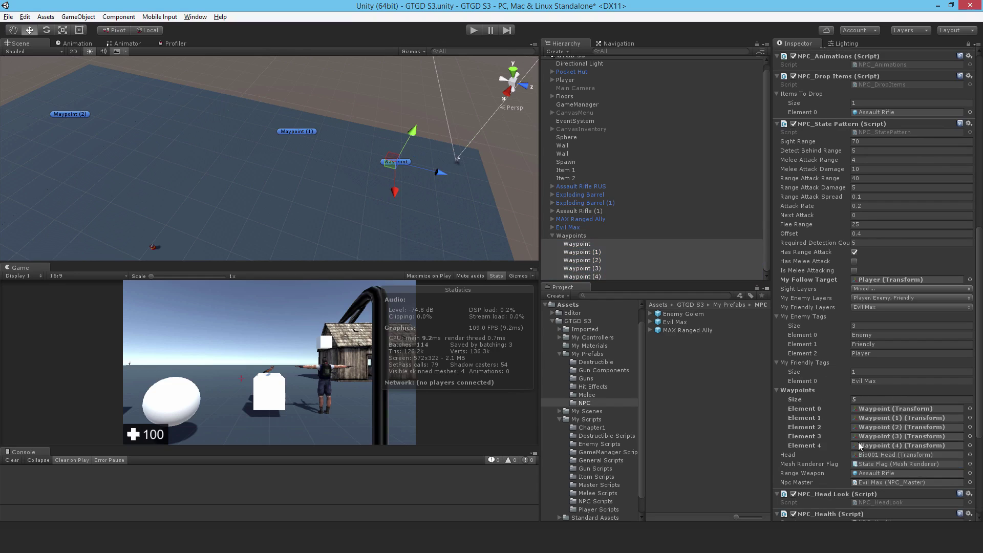
Duplicate Evil Max four times and arrange the copies as a group, with Evil Max (4) in front of the row
{"action": "left_click", "coordinate": [566, 228]}
{"action": "key", "text": "f"}
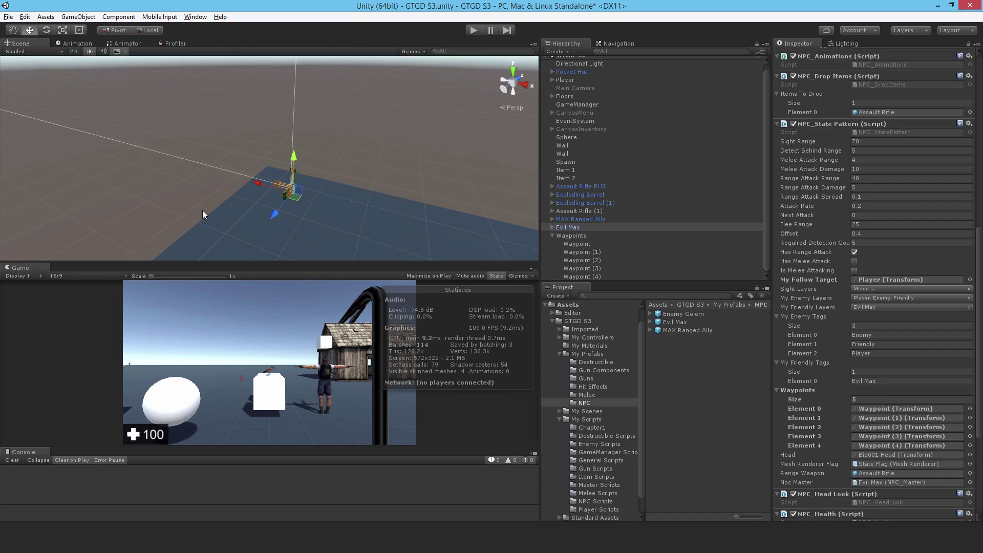
{"action": "left_click_drag", "start_coordinate": [576, 224], "coordinate": [275, 195]}
{"action": "right_click_drag", "start_coordinate": [275, 197], "coordinate": [229, 234]}
{"action": "left_click_drag", "start_coordinate": [229, 236], "coordinate": [235, 226], "text": "alt"}
{"action": "key", "text": "ctrl+d"}
{"action": "left_click_drag", "start_coordinate": [269, 176], "coordinate": [330, 176]}
{"action": "key", "text": "ctrl+d"}
{"action": "key", "text": "ctrl+d"}
{"action": "left_click_drag", "start_coordinate": [372, 201], "coordinate": [393, 231]}
{"action": "left_click_drag", "start_coordinate": [333, 199], "coordinate": [293, 241]}
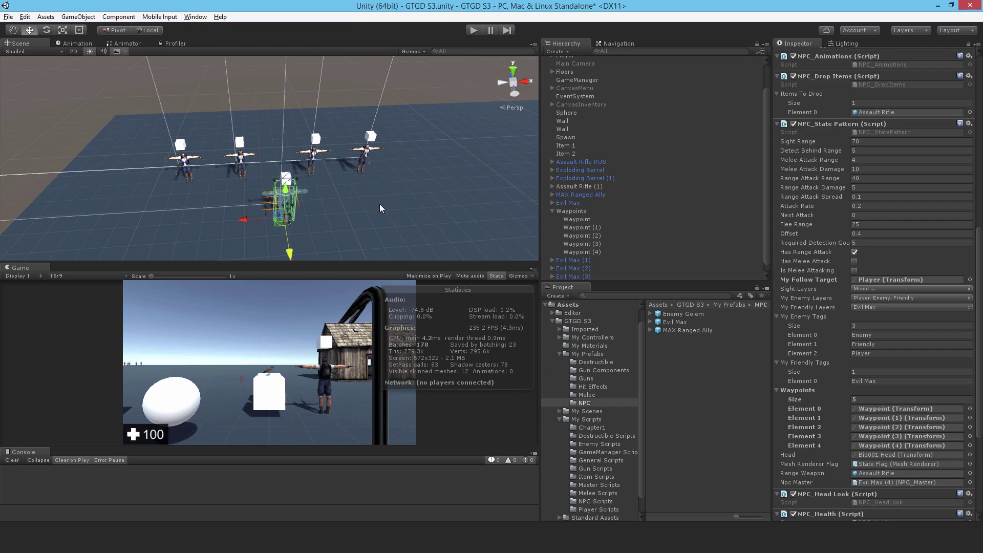
Save the scene, duplicate MAX Ranged Ally once, collapse the Waypoints group and save again
{"action": "key", "text": "ctrl+s"}
{"action": "left_click_drag", "start_coordinate": [388, 197], "coordinate": [143, 205], "text": "alt"}
{"action": "left_click", "coordinate": [565, 195]}
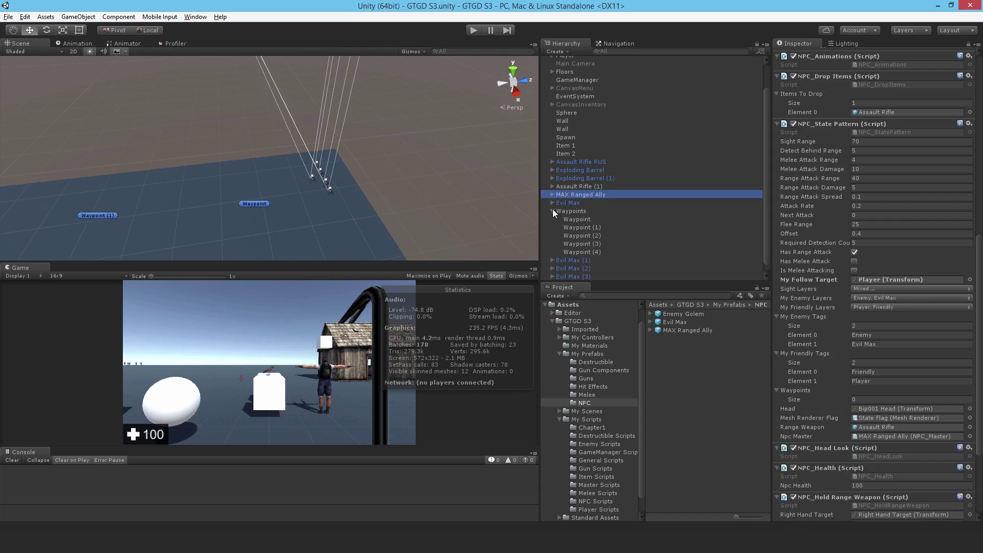
{"action": "left_click", "coordinate": [553, 211]}
{"action": "right_click_drag", "start_coordinate": [454, 213], "coordinate": [50, 181]}
{"action": "left_click_drag", "start_coordinate": [49, 182], "coordinate": [302, 186], "text": "alt"}
{"action": "key", "text": "ctrl+d"}
{"action": "key", "text": "ctrl+s"}
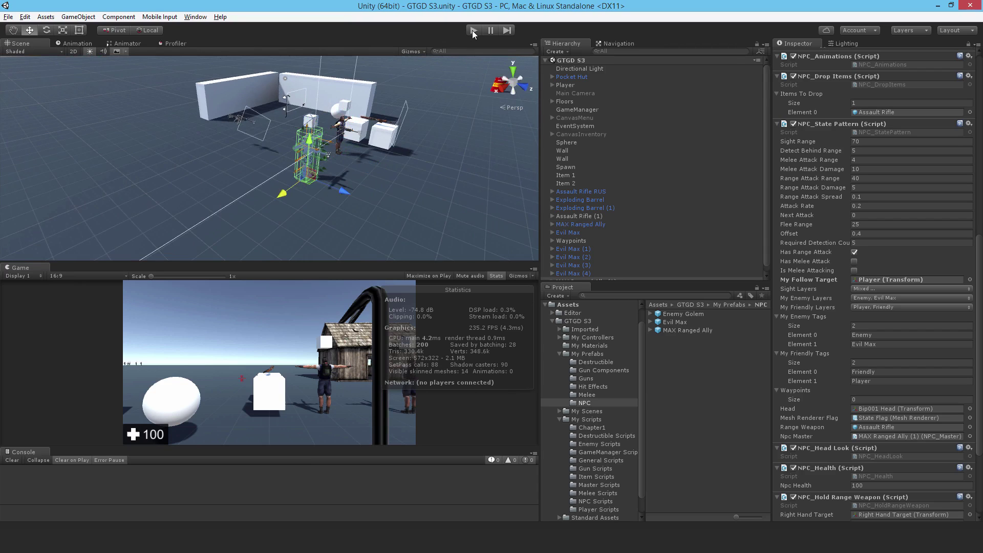
Move MAX Ranged Ally and MAX Ranged Ally (1) together along the X axis to the open floor in front of the hut, and save
{"action": "right_click_drag", "start_coordinate": [290, 139], "coordinate": [538, 212]}
{"action": "key", "text": "s"}
{"action": "left_click_drag", "start_coordinate": [350, 156], "coordinate": [598, 218], "text": "alt"}
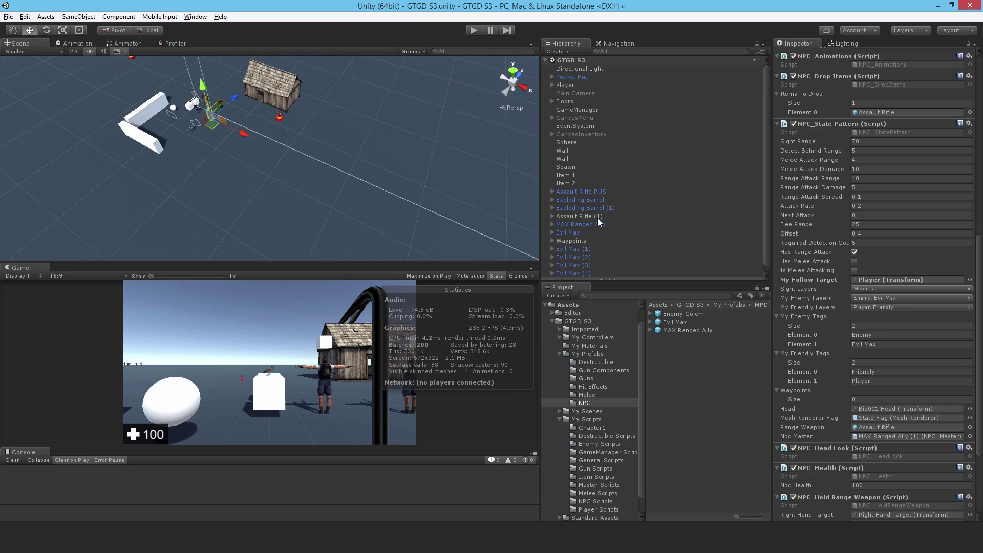
{"action": "left_click", "coordinate": [570, 224]}
{"action": "scroll", "coordinate": [578, 211], "scroll_direction": "down", "scroll_amount": 1}
{"action": "left_click", "coordinate": [581, 275], "text": "ctrl"}
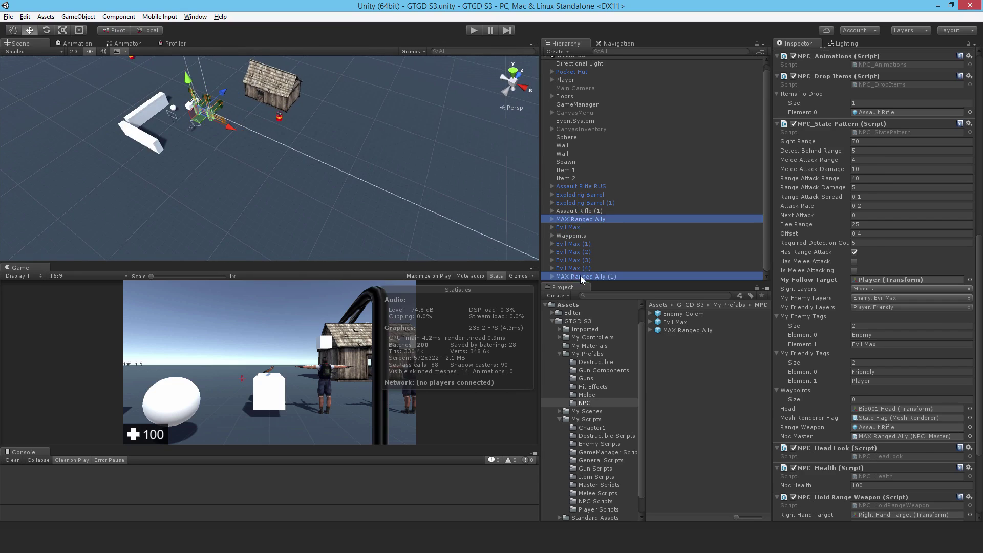
{"action": "left_click_drag", "start_coordinate": [231, 127], "coordinate": [312, 160]}
{"action": "key", "text": "ctrl+s"}
Play-test the scene, watch how the Evil Max group behaves near the first waypoint, and stop the test
{"action": "left_click", "coordinate": [474, 30]}
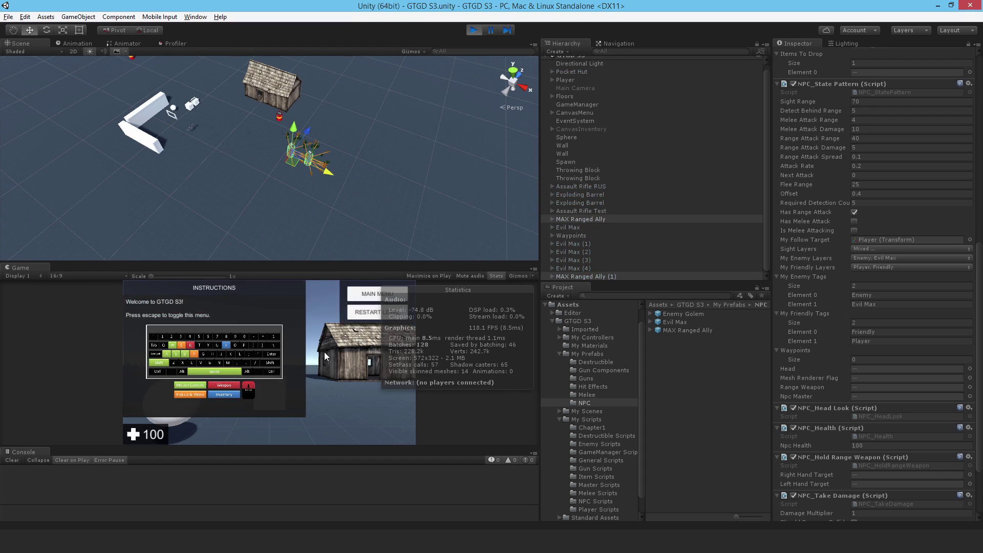
{"action": "key", "text": "Escape"}
{"action": "key", "text": "w"}
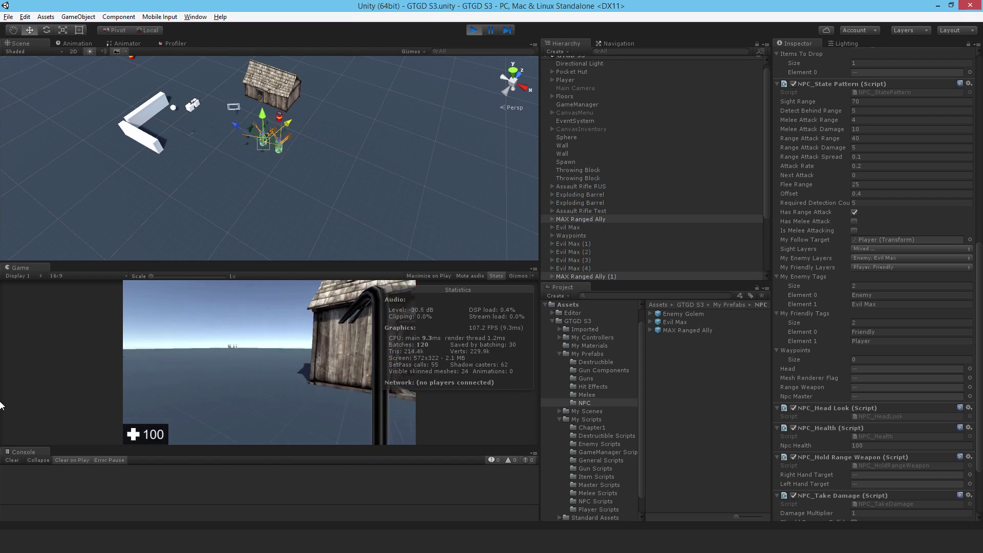
{"action": "key", "text": "Escape"}
{"action": "right_click_drag", "start_coordinate": [253, 149], "coordinate": [959, 145]}
{"action": "key", "text": "w"}
{"action": "left_click", "coordinate": [409, 395]}
{"action": "key", "text": "Escape"}
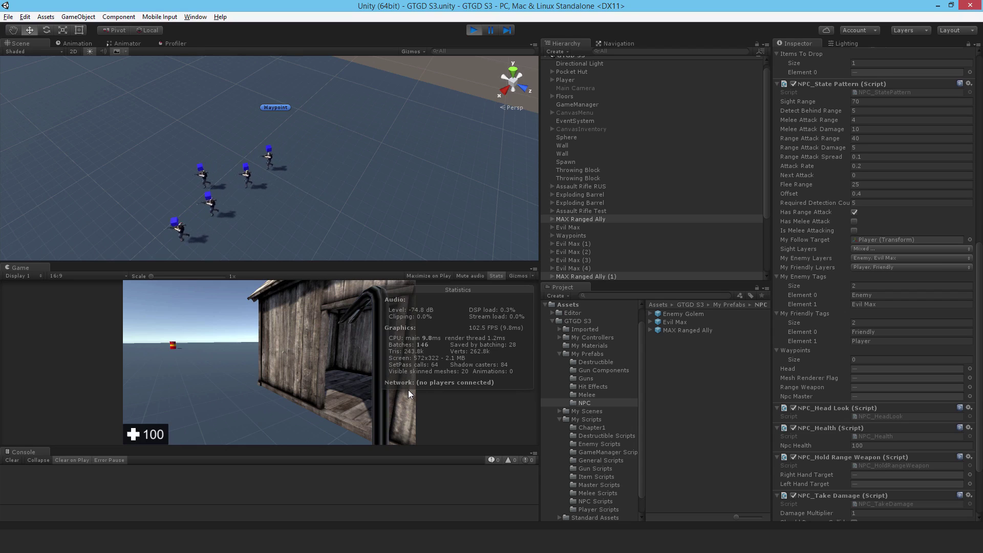
{"action": "key", "text": "Escape"}
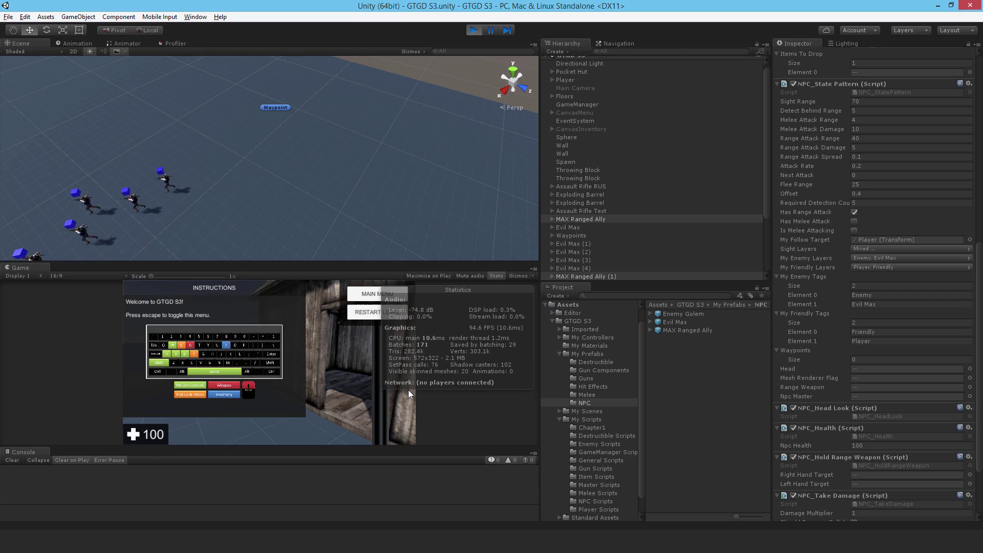
{"action": "left_click", "coordinate": [475, 30]}
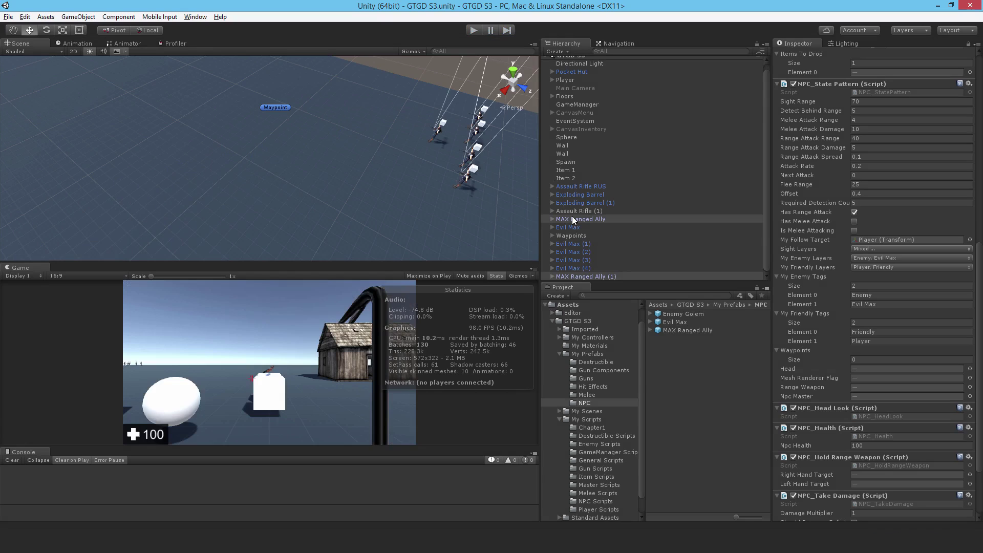
Clear My Follow Target in the NPC_State Pattern script of all five Evil Max NPCs, save the scene and deselect them
{"action": "left_click", "coordinate": [569, 243]}
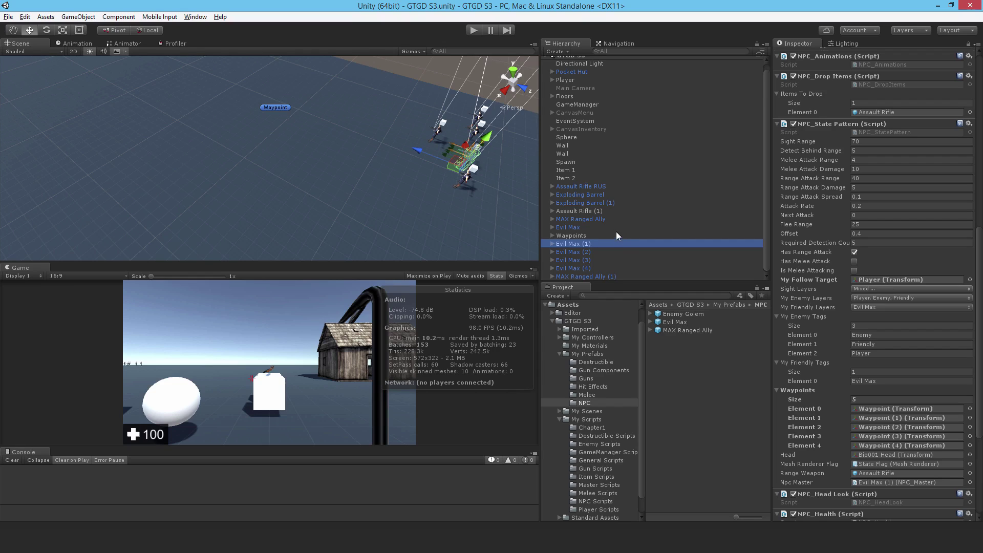
{"action": "left_click", "coordinate": [566, 227]}
{"action": "left_click", "coordinate": [576, 245], "text": "ctrl"}
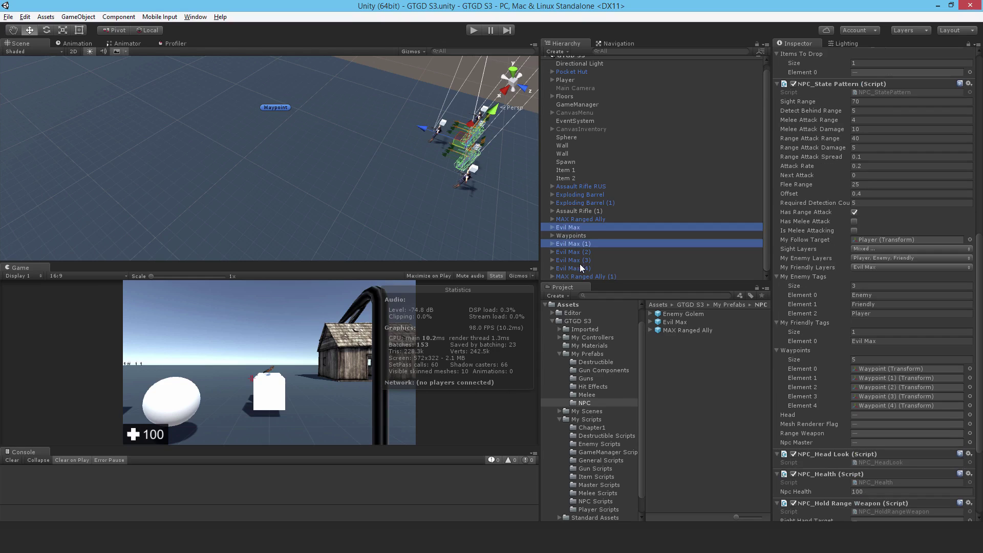
{"action": "left_click", "coordinate": [577, 252], "text": "ctrl"}
{"action": "left_click", "coordinate": [577, 261], "text": "ctrl"}
{"action": "left_click", "coordinate": [601, 268], "text": "ctrl"}
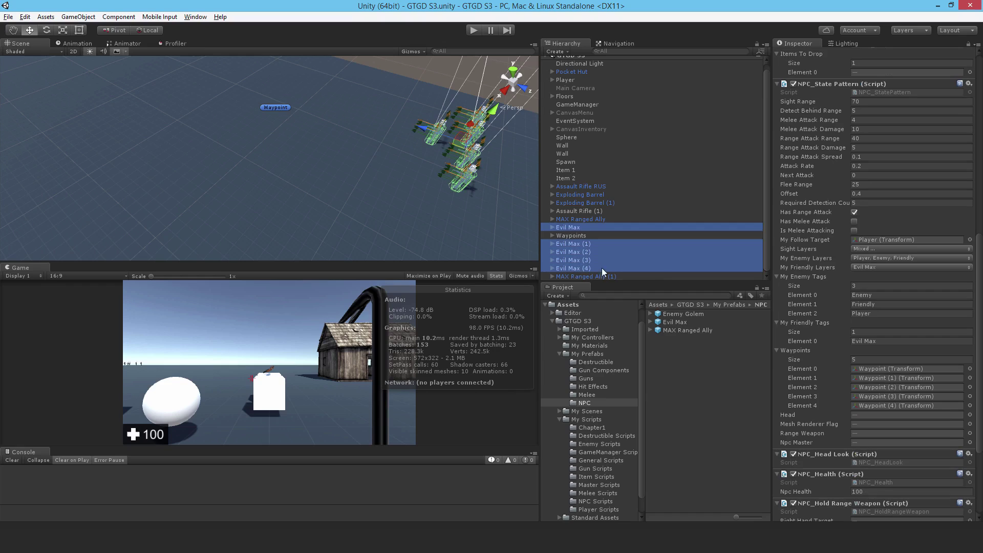
{"action": "left_click", "coordinate": [904, 239]}
{"action": "key", "text": "Delete"}
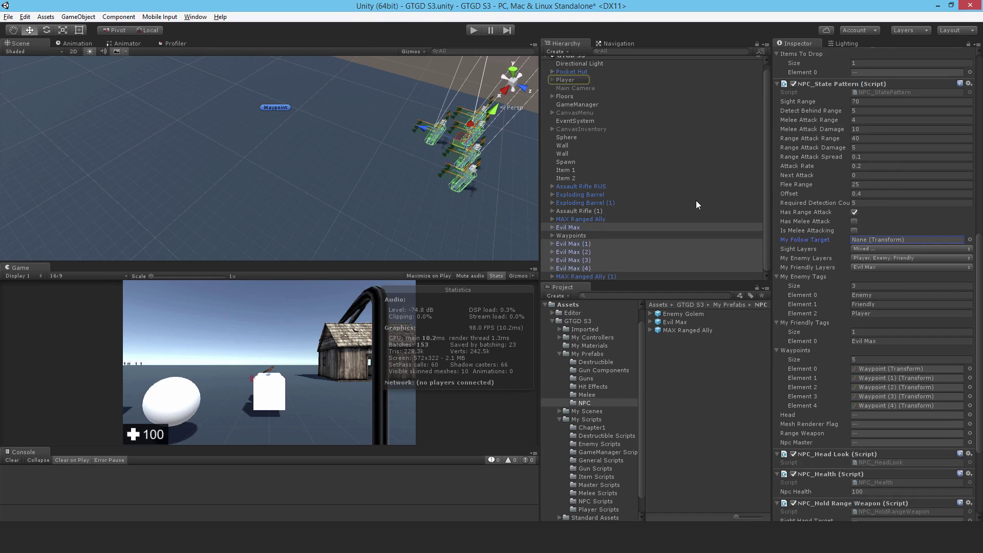
{"action": "key", "text": "ctrl+s"}
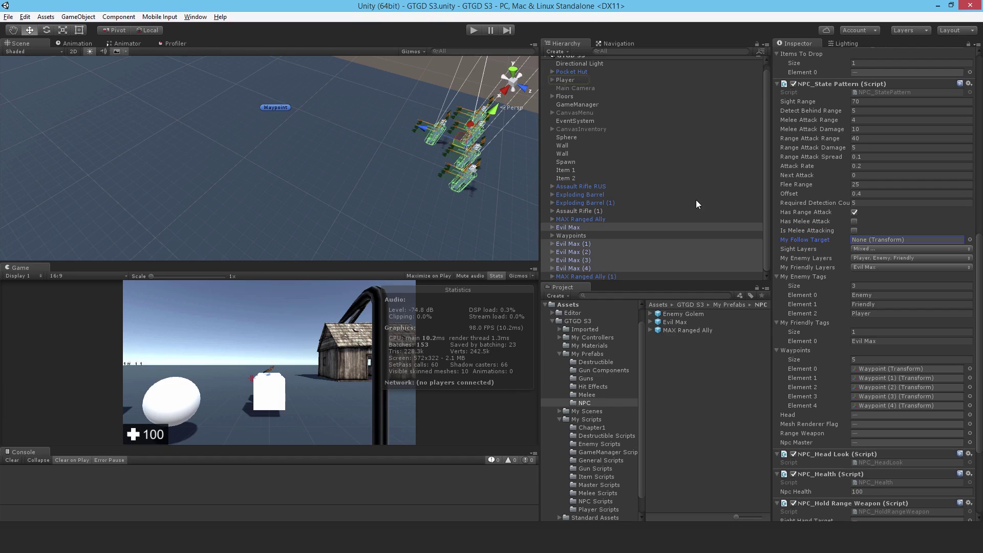
{"action": "left_click", "coordinate": [419, 65]}
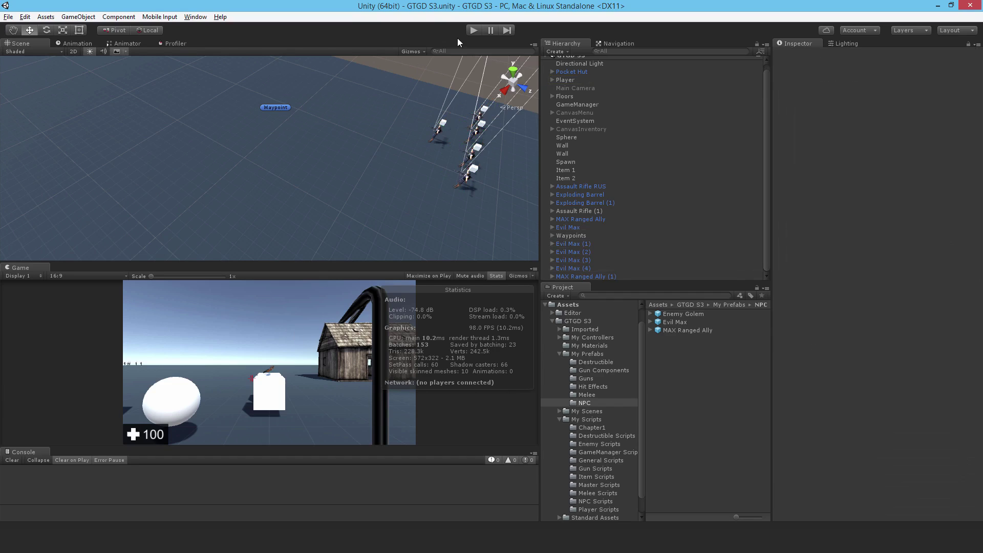
Run the scene again and observe the Evil Max group patrolling towards Waypoint
{"action": "left_click", "coordinate": [474, 30]}
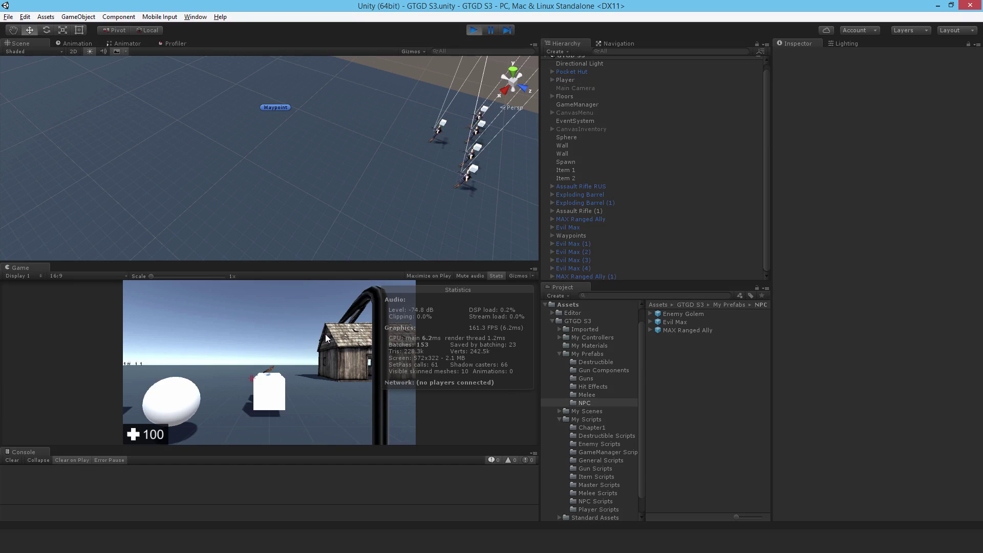
{"action": "key", "text": "Escape"}
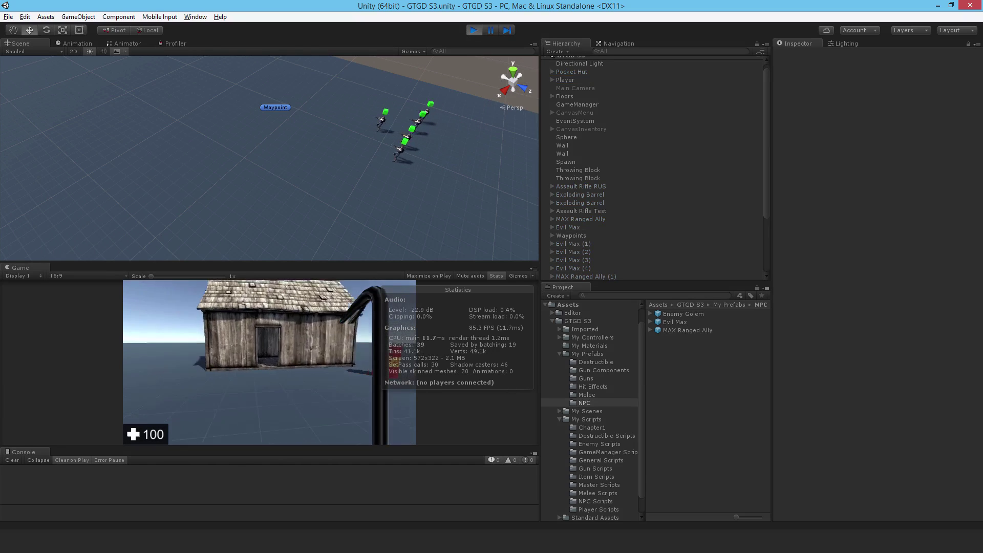
{"action": "key", "text": "Escape"}
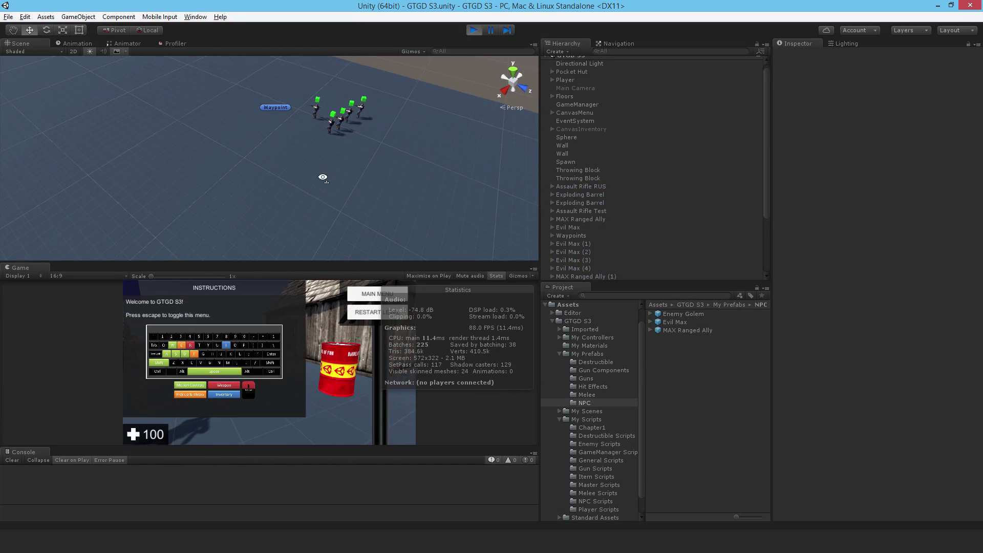
{"action": "key", "text": "Escape"}
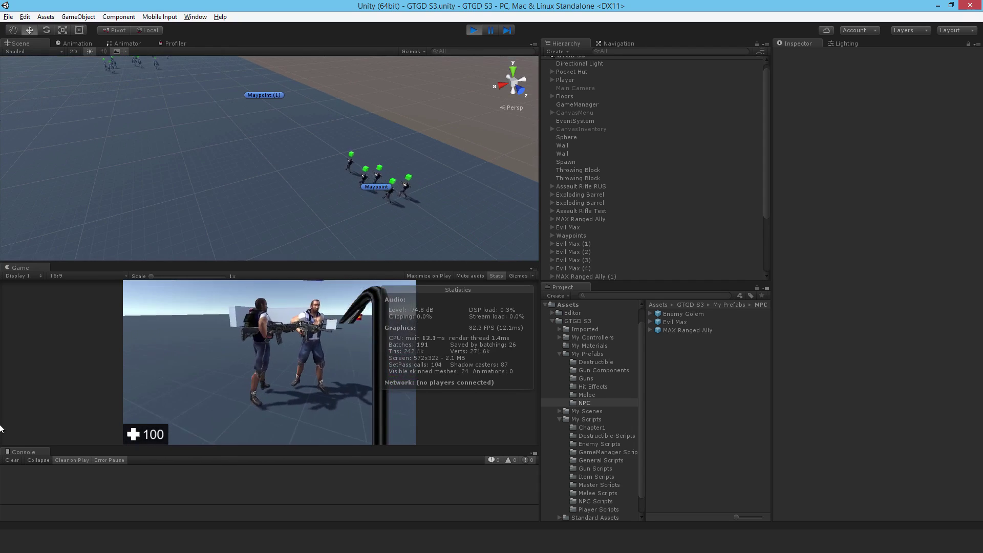
Walk the player to the Assault Rifle Test, pick it up and pause the game
{"action": "key", "text": "w"}
{"action": "key", "text": "e"}
{"action": "key", "text": "s"}
{"action": "key", "text": "Escape"}
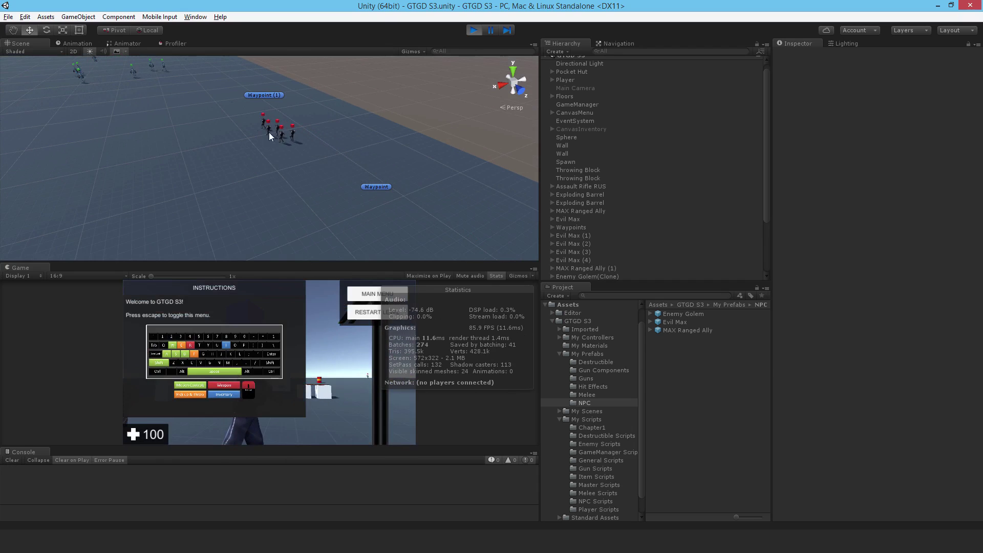
Observe the battle between the Evil Max group and the other NPCs around Waypoint (1) in both the Scene and Game views
{"action": "left_click_drag", "start_coordinate": [277, 143], "coordinate": [122, 145], "text": "alt"}
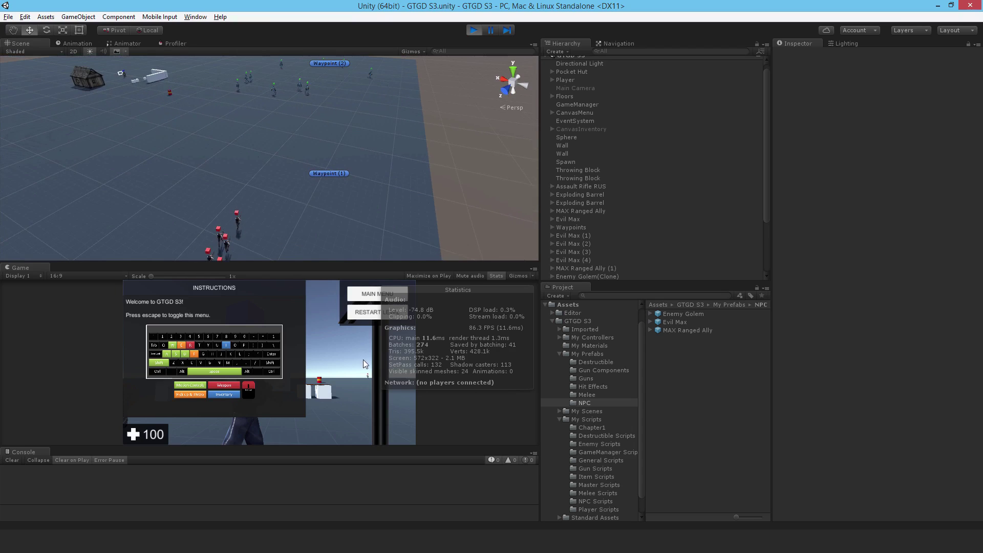
{"action": "key", "text": "Escape"}
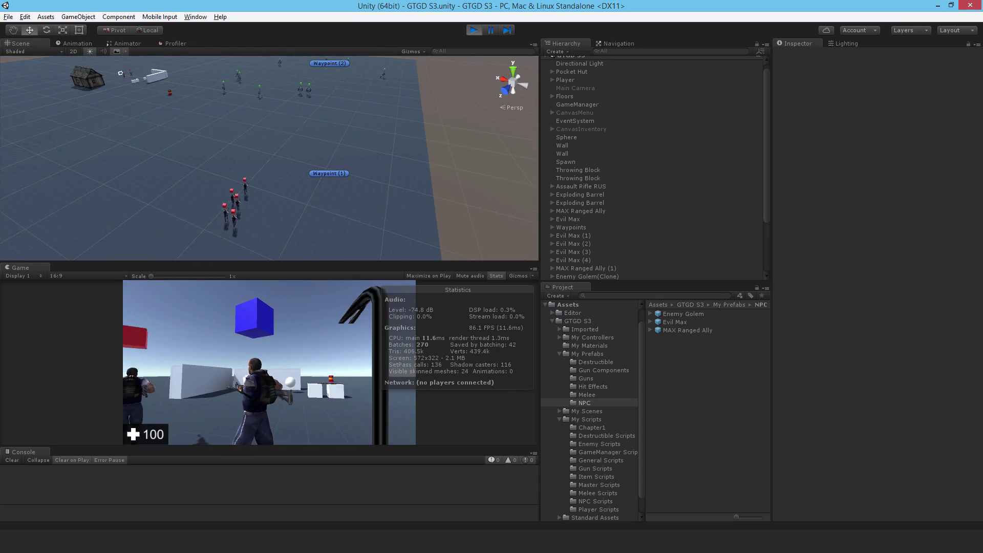
{"action": "key", "text": "w"}
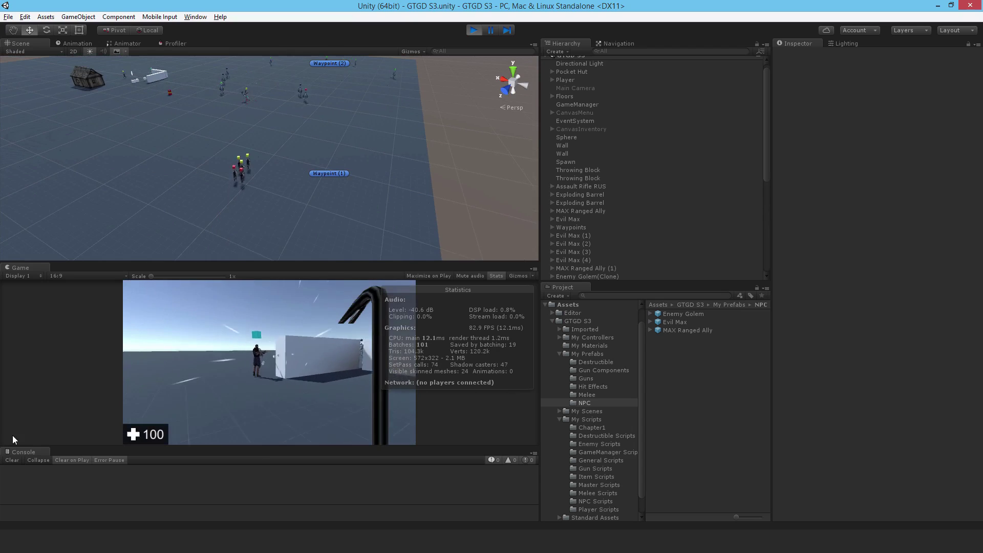
{"action": "key", "text": "w"}
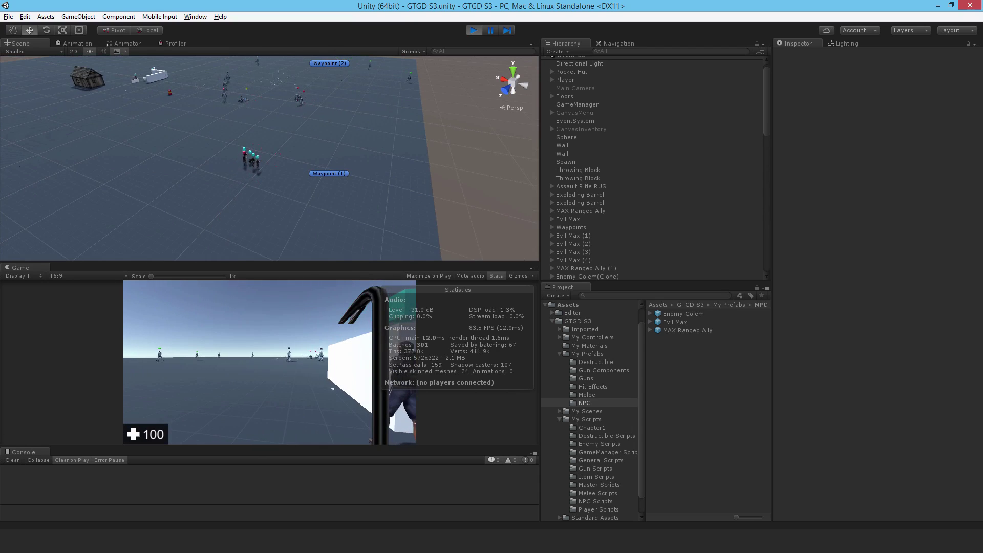
{"action": "key", "text": "Escape"}
{"action": "left_click_drag", "start_coordinate": [330, 186], "coordinate": [63, 153], "text": "alt"}
{"action": "right_click_drag", "start_coordinate": [63, 153], "coordinate": [851, 114]}
{"action": "key", "text": "w"}
{"action": "left_click_drag", "start_coordinate": [852, 118], "coordinate": [439, 232], "text": "alt"}
{"action": "key", "text": "Escape"}
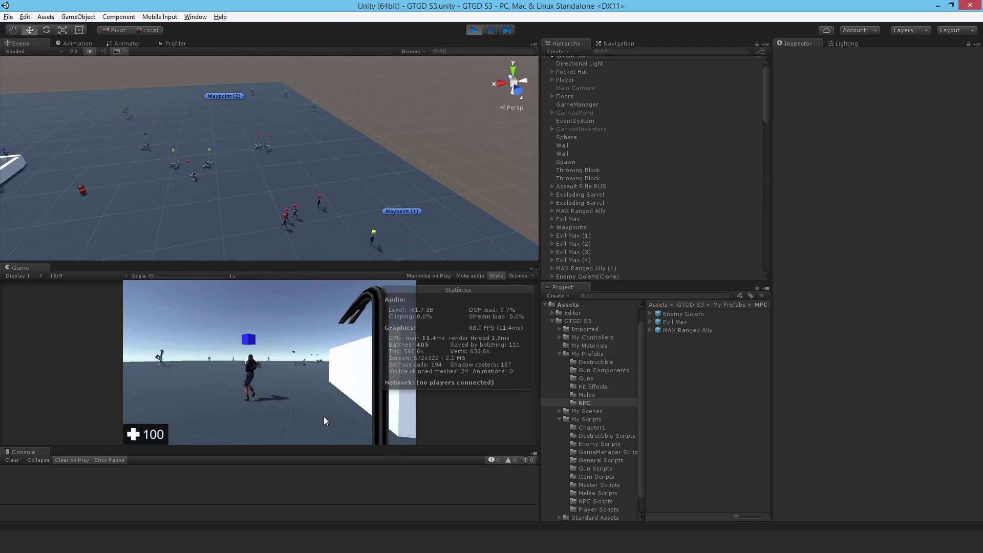
Observe the fight from a wide overview of the whole floor with the hut, walls and waypoints, and resume the game
{"action": "key", "text": "Escape"}
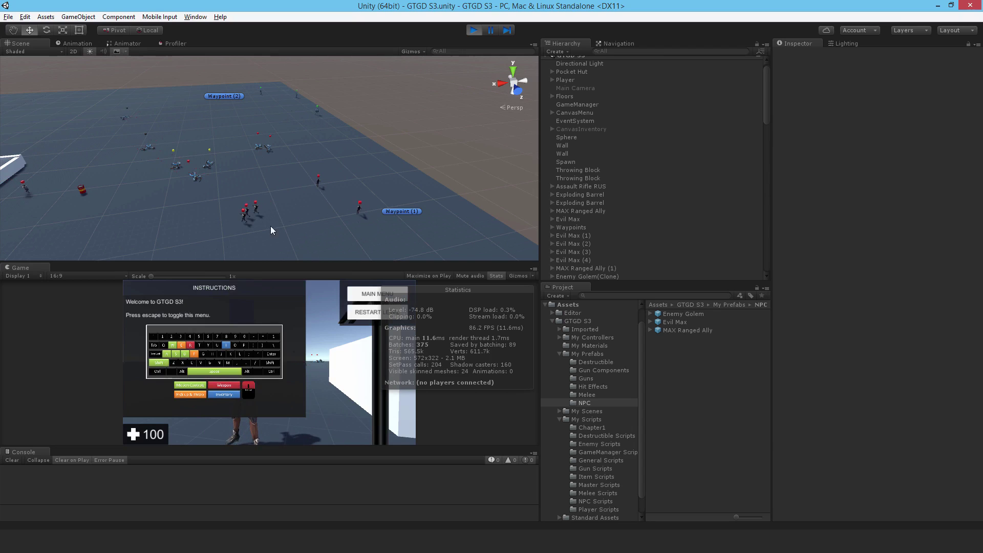
{"action": "right_click_drag", "start_coordinate": [228, 198], "coordinate": [355, 142]}
{"action": "key", "text": "w"}
{"action": "left_click_drag", "start_coordinate": [354, 142], "coordinate": [395, 220], "text": "alt"}
{"action": "left_click", "coordinate": [381, 391]}
{"action": "key", "text": "Escape"}
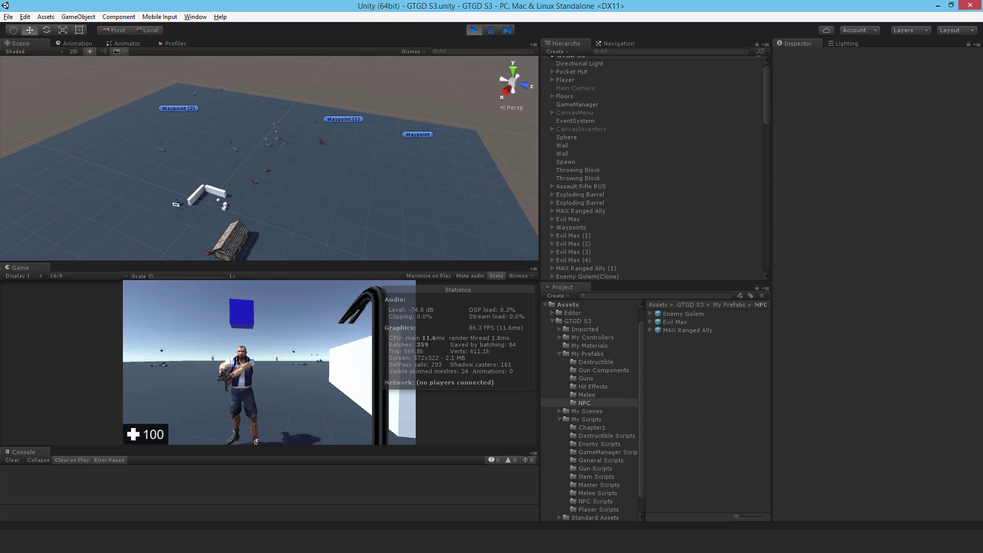
Walk the player far away from the hut, equip the Assault Rifle Test from the inventory and pause the game
{"action": "key", "text": "w"}
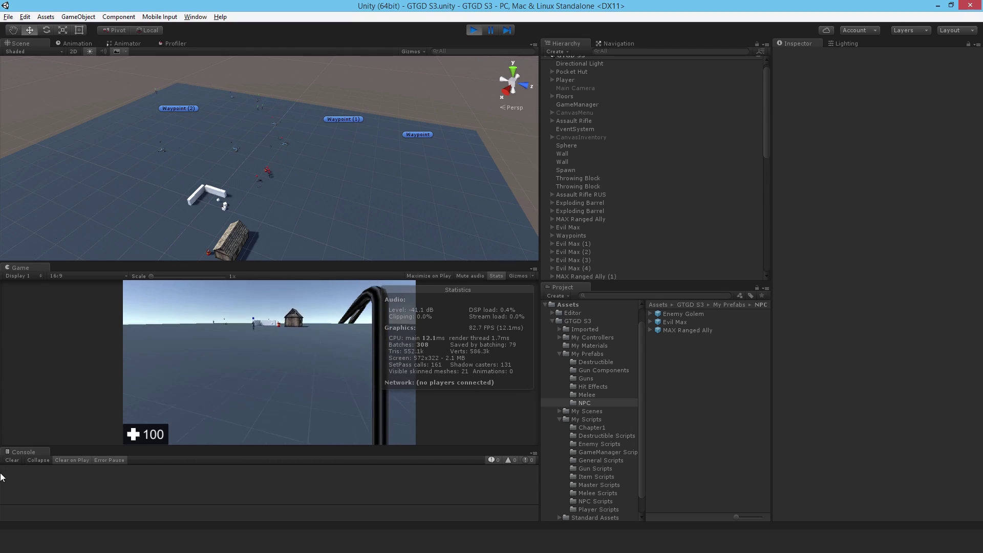
{"action": "key", "text": "i"}
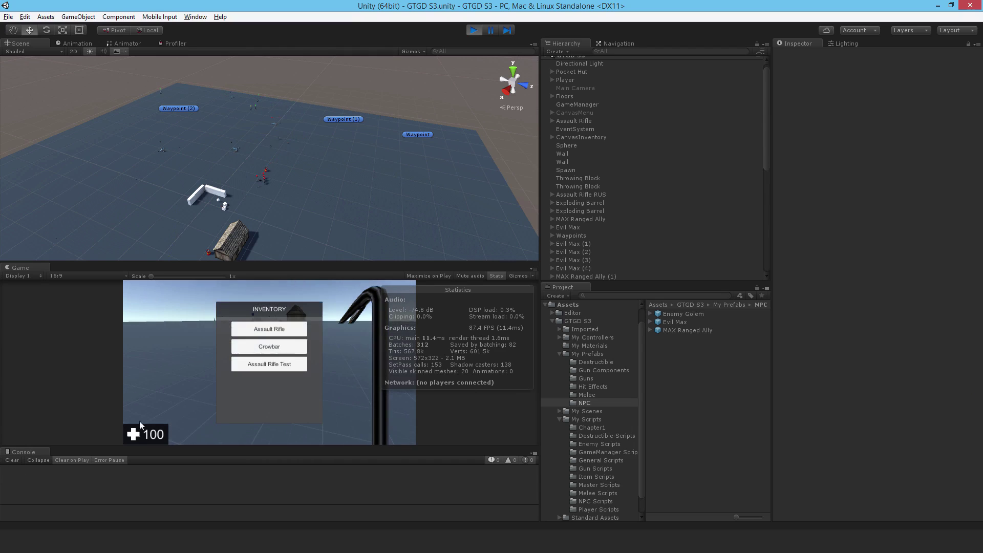
{"action": "left_click", "coordinate": [271, 362]}
{"action": "key", "text": "Escape"}
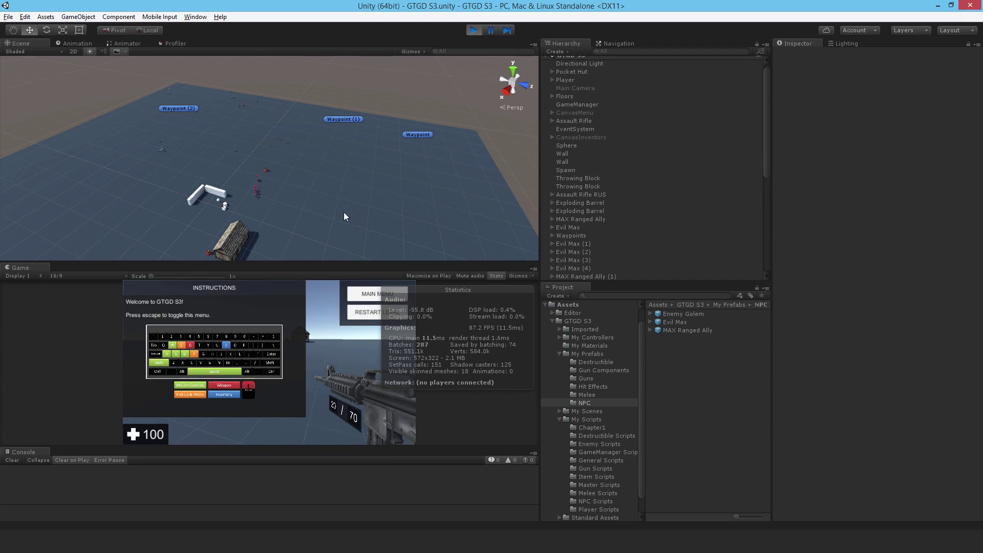
Frame the player's surroundings in the Scene view, resume the game and shoot the rifle towards the enemies near the hut
{"action": "key", "text": "w"}
{"action": "right_click_drag", "start_coordinate": [296, 212], "coordinate": [357, 163]}
{"action": "left_click_drag", "start_coordinate": [356, 162], "coordinate": [471, 140], "text": "alt"}
{"action": "right_click_drag", "start_coordinate": [471, 140], "coordinate": [420, 187]}
{"action": "key", "text": "s"}
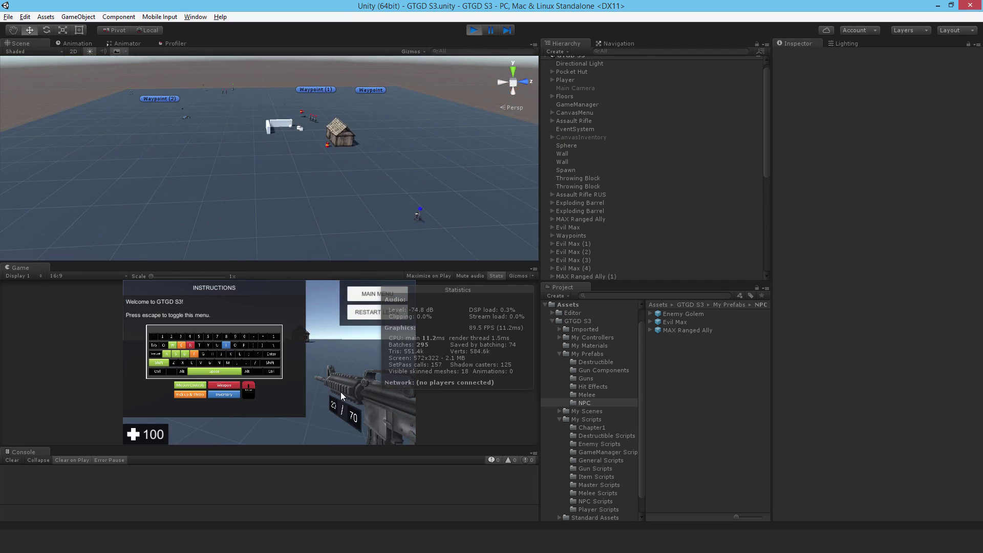
{"action": "key", "text": "Escape"}
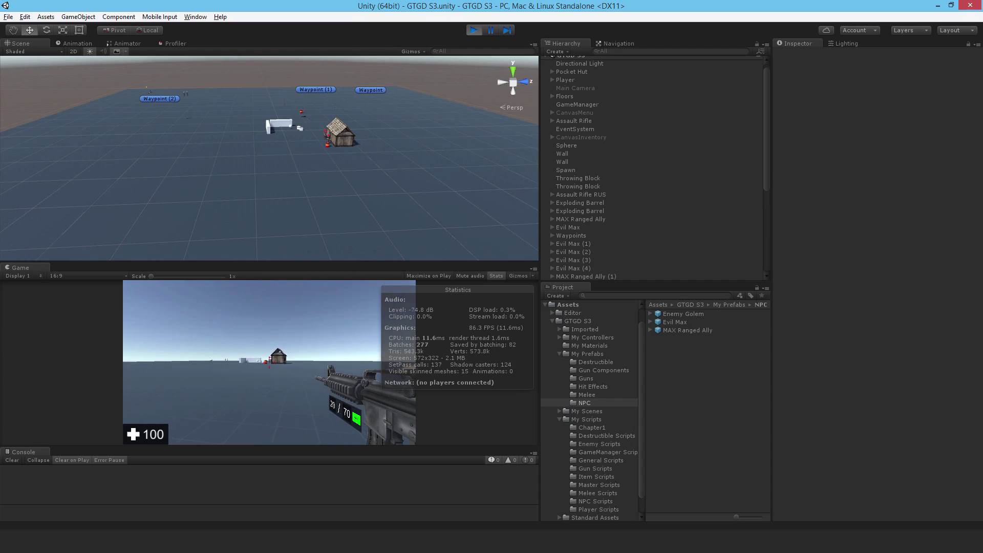
{"action": "left_click", "coordinate": [269, 362]}
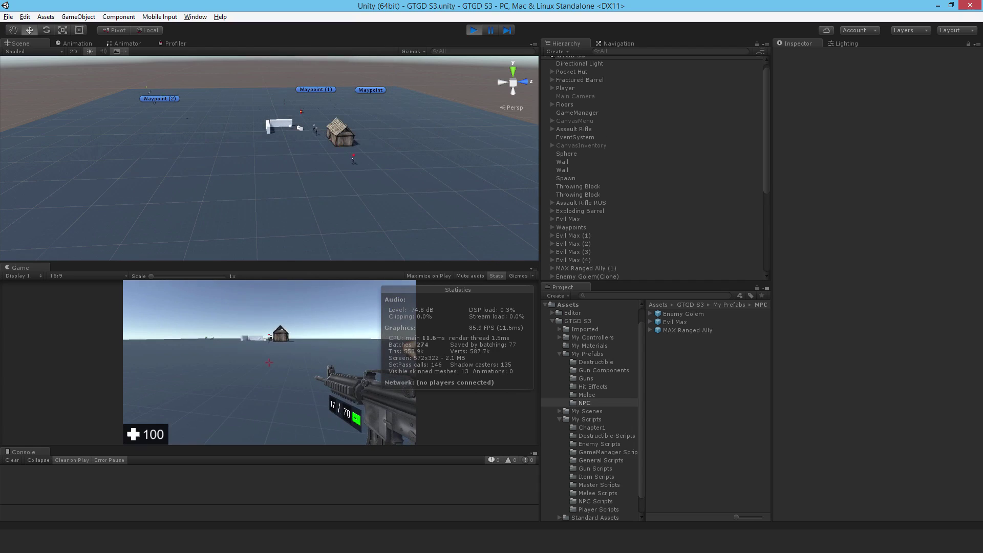
Watch the enemies close in from a view near Waypoint (4), resume the game and fire the rifle at them
{"action": "key", "text": "Escape"}
{"action": "right_click_drag", "start_coordinate": [220, 176], "coordinate": [284, 189]}
{"action": "key", "text": "s"}
{"action": "left_click", "coordinate": [338, 373]}
{"action": "key", "text": "Escape"}
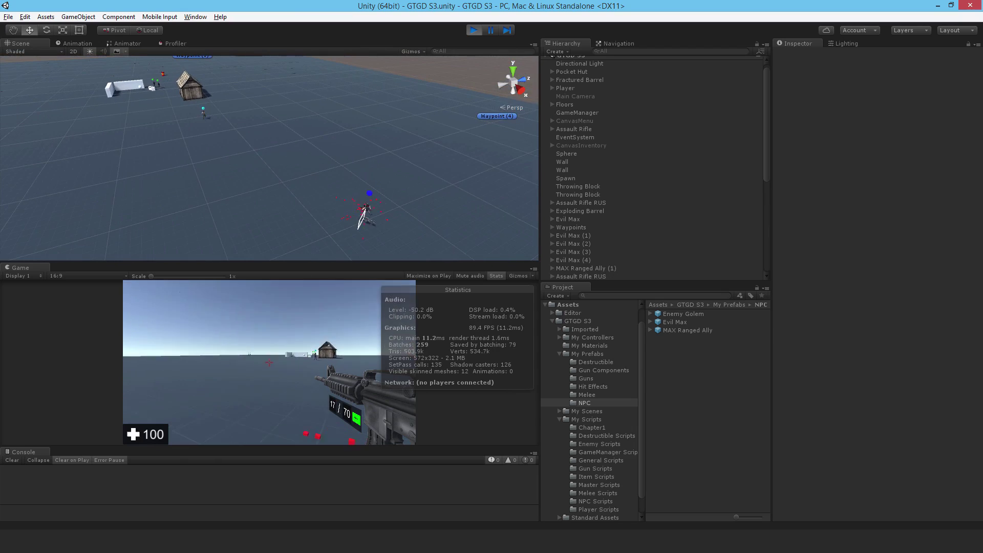
{"action": "left_click", "coordinate": [269, 362]}
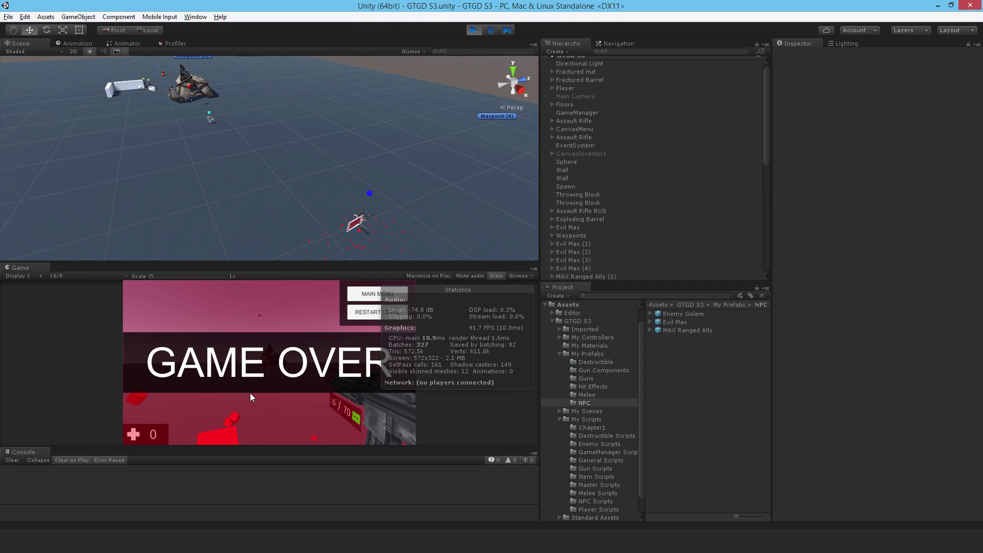
Stop the game and set Required Detection Count to 15 on all five Evil Max NPCs in the scene
{"action": "left_click", "coordinate": [472, 32]}
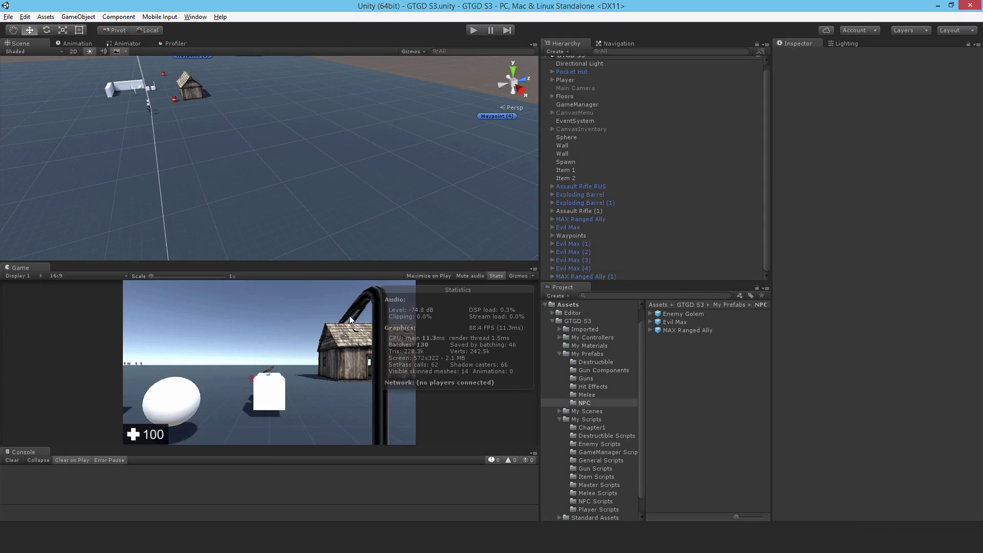
{"action": "left_click", "coordinate": [580, 228]}
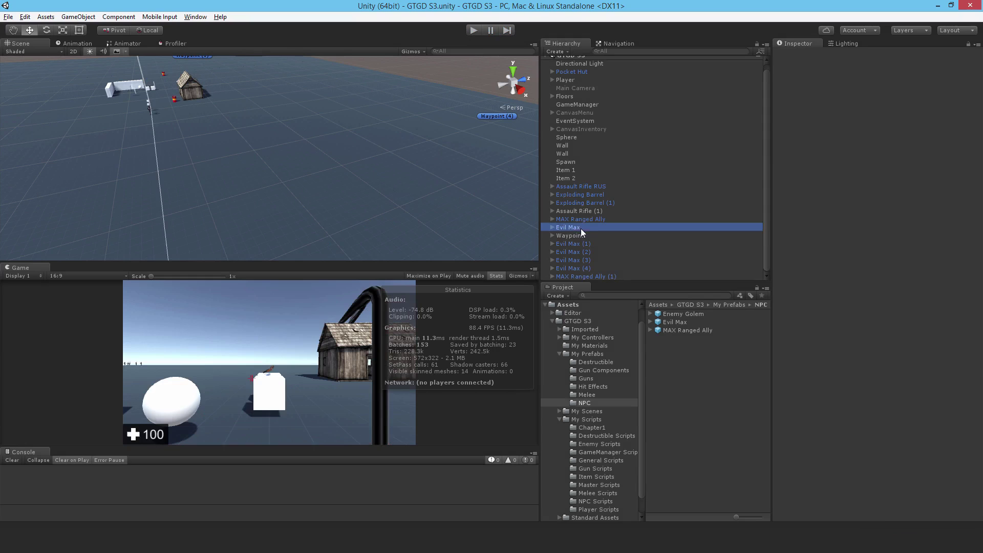
{"action": "left_click", "coordinate": [582, 245], "text": "ctrl"}
{"action": "left_click", "coordinate": [581, 251], "text": "ctrl"}
{"action": "left_click", "coordinate": [581, 260], "text": "ctrl"}
{"action": "left_click", "coordinate": [578, 268], "text": "ctrl"}
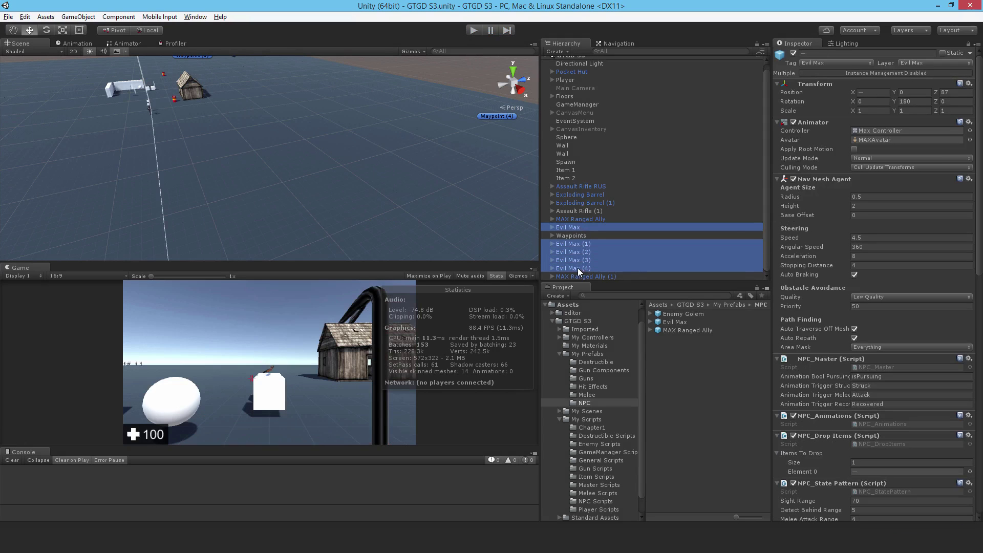
{"action": "scroll", "coordinate": [918, 265], "scroll_direction": "down", "scroll_amount": 10}
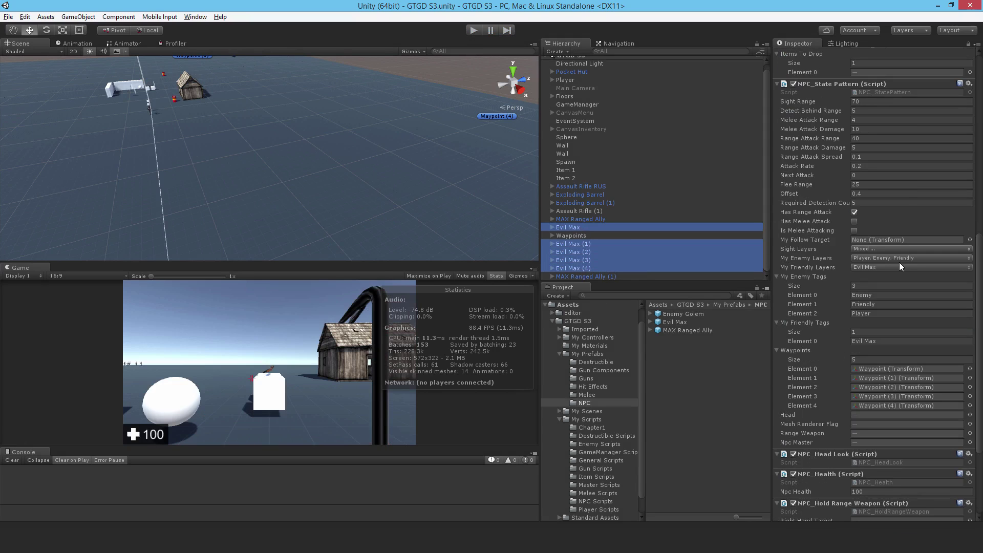
{"action": "left_click", "coordinate": [863, 203]}
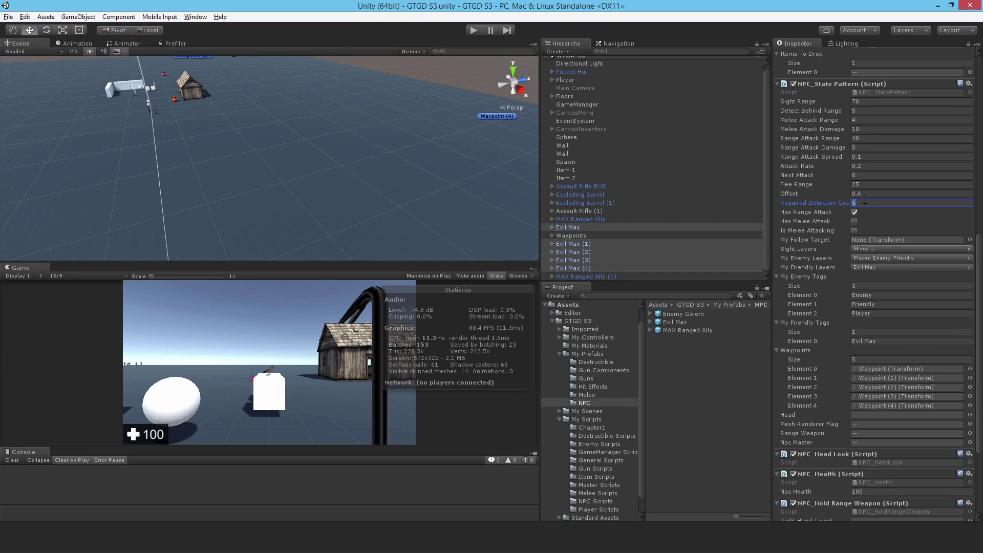
{"action": "type", "text": "15"}
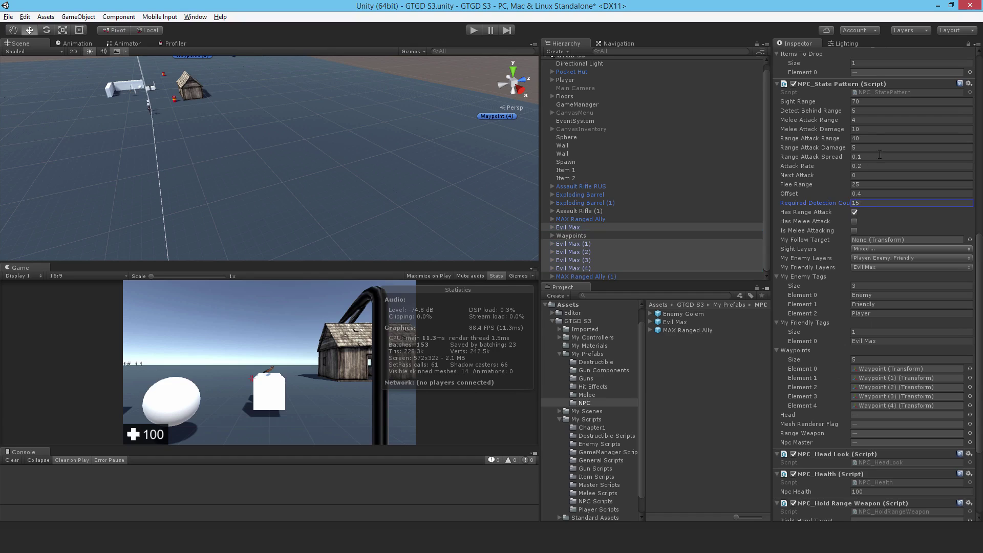
Set the Evil Max NPCs' Sight Range to 60, Range Attack Range to 35 and Range Attack Spread to 0.3, and save the scene
{"action": "left_click", "coordinate": [866, 103]}
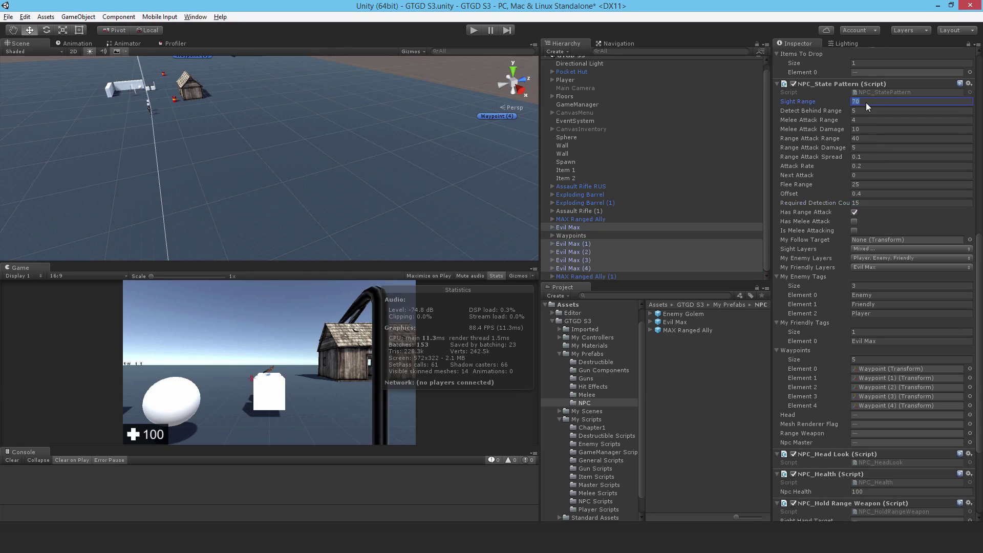
{"action": "left_click", "coordinate": [862, 139]}
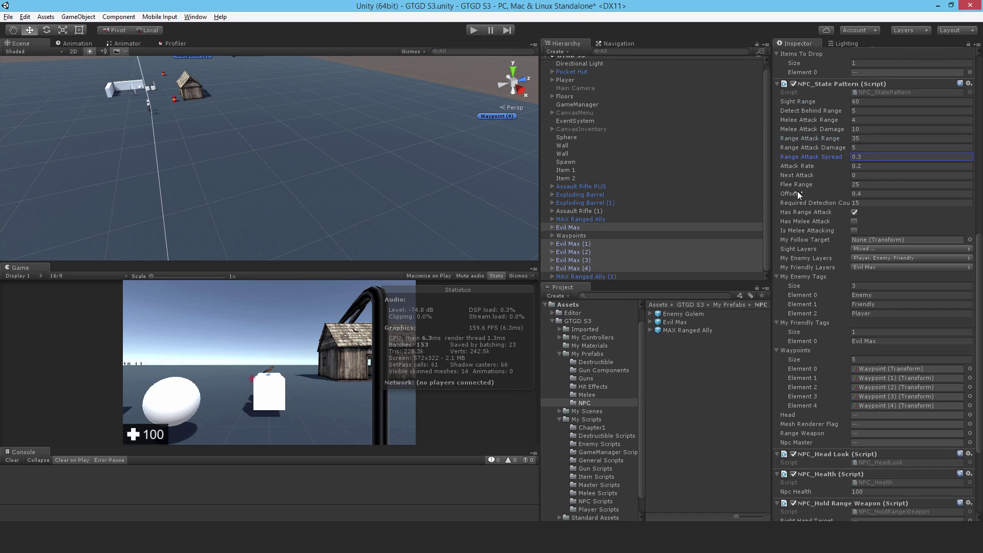
{"action": "key", "text": "ctrl+s"}
Start the game, dismiss the instructions and walk the player forward to collect the nearby items
{"action": "left_click", "coordinate": [474, 30]}
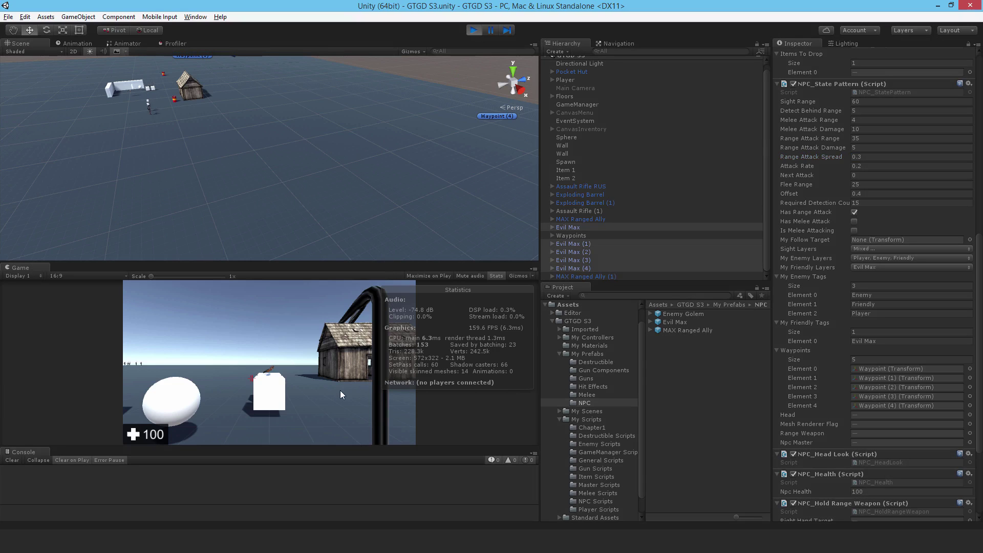
{"action": "key", "text": "Escape"}
{"action": "key", "text": "w"}
{"action": "key", "text": "e"}
{"action": "key", "text": "e"}
{"action": "key", "text": "e"}
{"action": "key", "text": "w"}
{"action": "key", "text": "e"}
{"action": "key", "text": "w"}
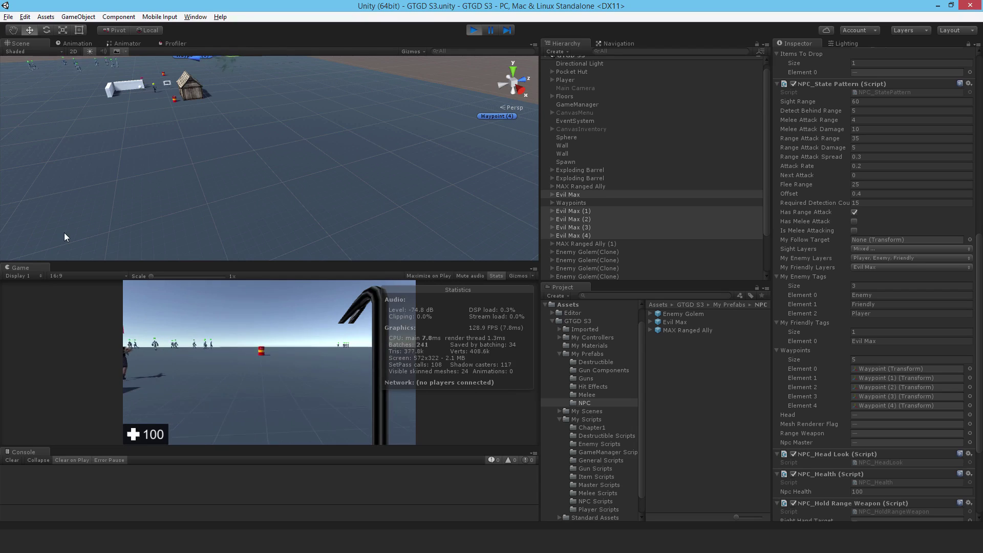
Equip the Assault Rifle RUS from the inventory and advance the player towards the enemies
{"action": "key", "text": "i"}
{"action": "left_click", "coordinate": [266, 380]}
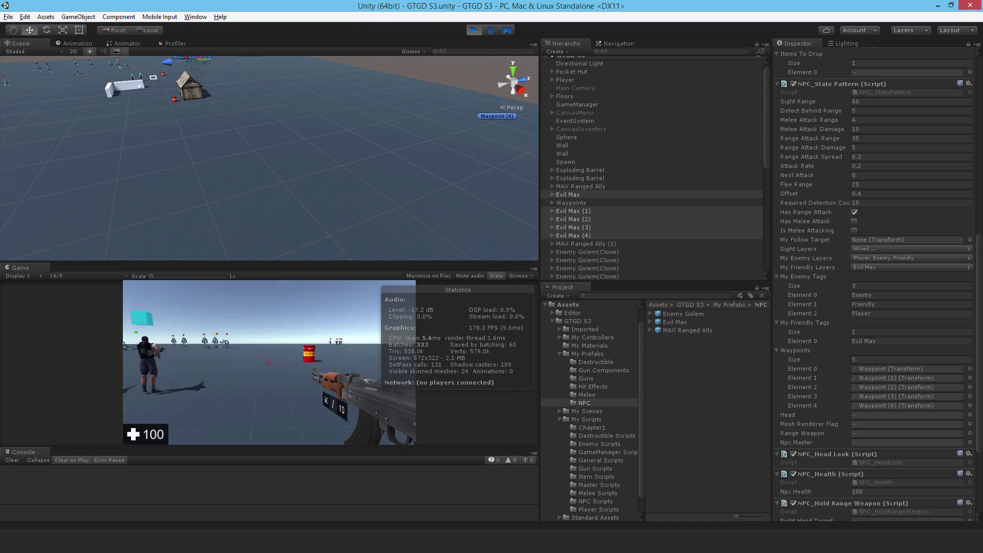
{"action": "key", "text": "w"}
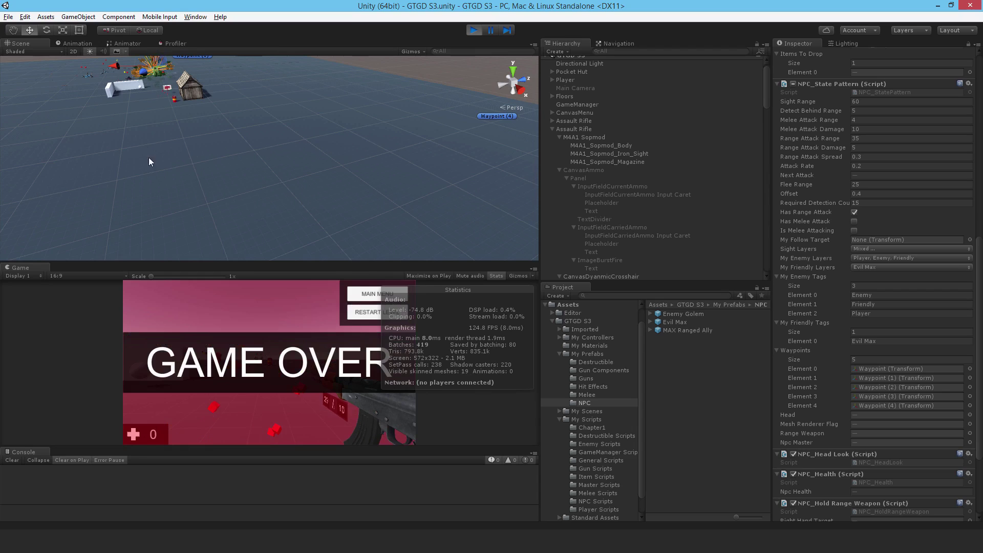
Examine the selected Evil Max NPCs near the exploding barrel up close in the Scene view
{"action": "right_click_drag", "start_coordinate": [156, 171], "coordinate": [398, 195]}
{"action": "key", "text": "w"}
{"action": "key", "text": "d"}
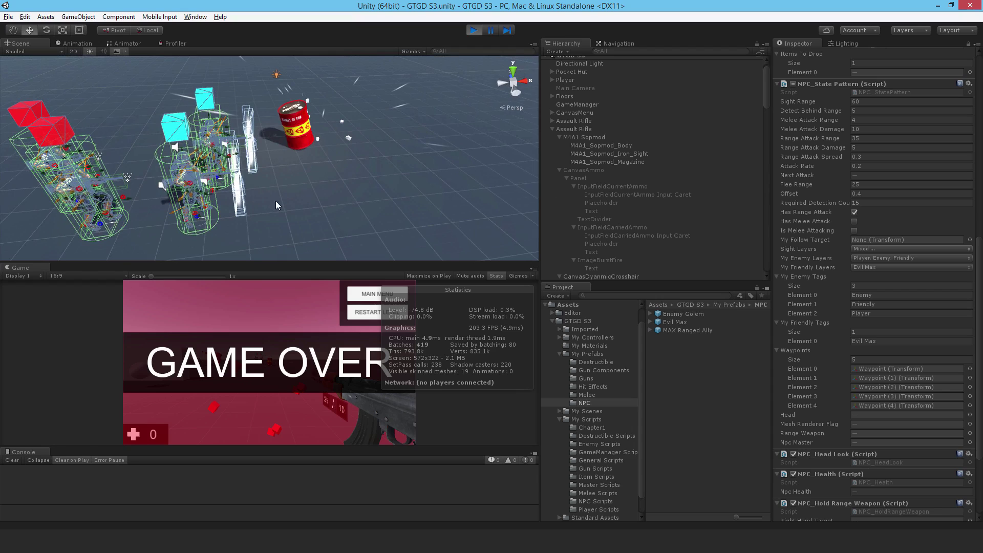
Restart the game, collect the items near the start and equip the Assault Rifle RUS from the inventory
{"action": "left_click", "coordinate": [477, 30]}
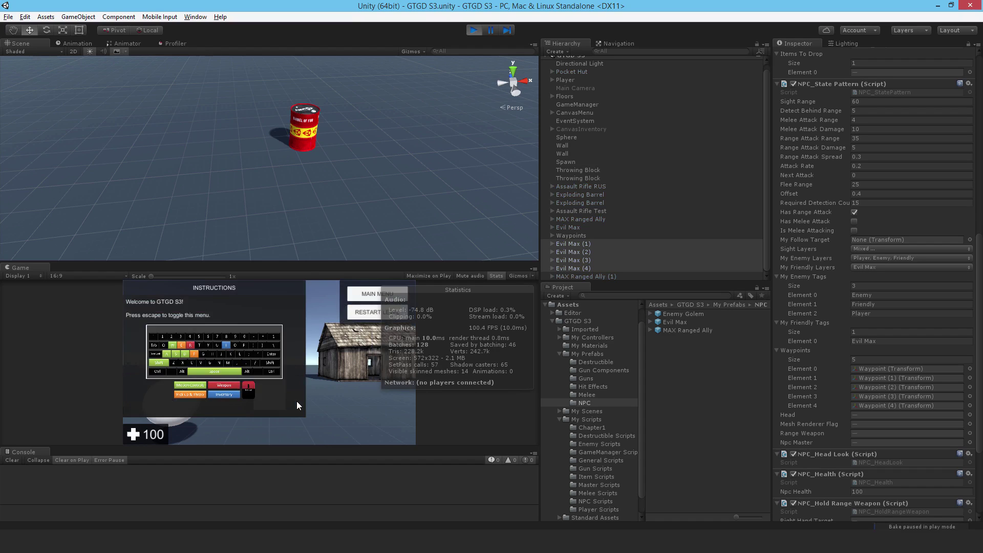
{"action": "key", "text": "Escape"}
{"action": "key", "text": "w"}
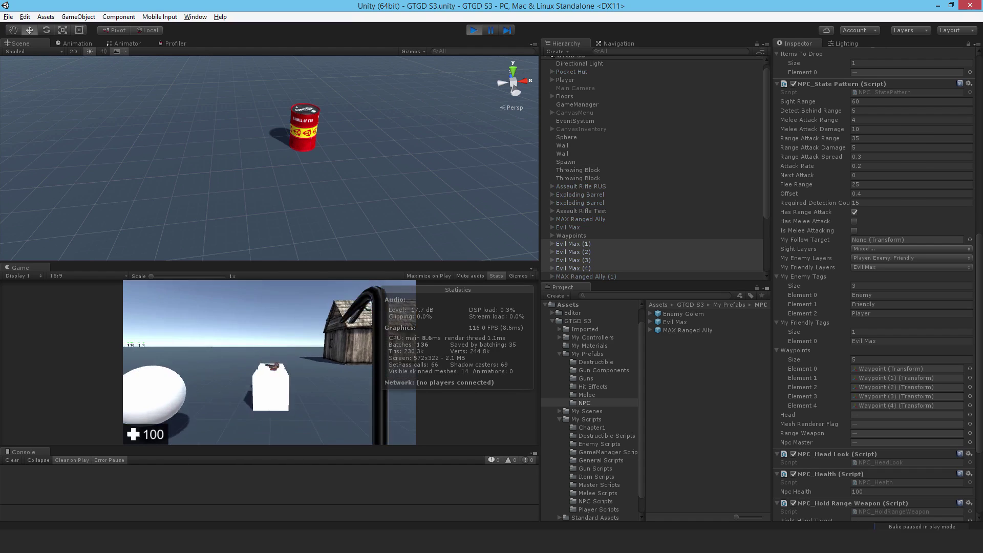
{"action": "key", "text": "e"}
{"action": "key", "text": "e"}
{"action": "key", "text": "e"}
{"action": "key", "text": "e"}
{"action": "key", "text": "i"}
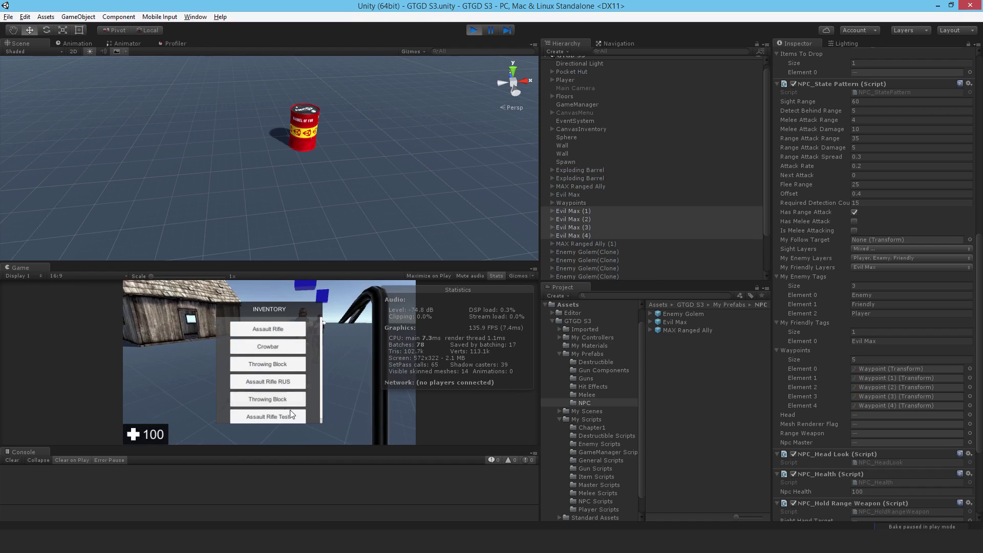
{"action": "left_click", "coordinate": [270, 384]}
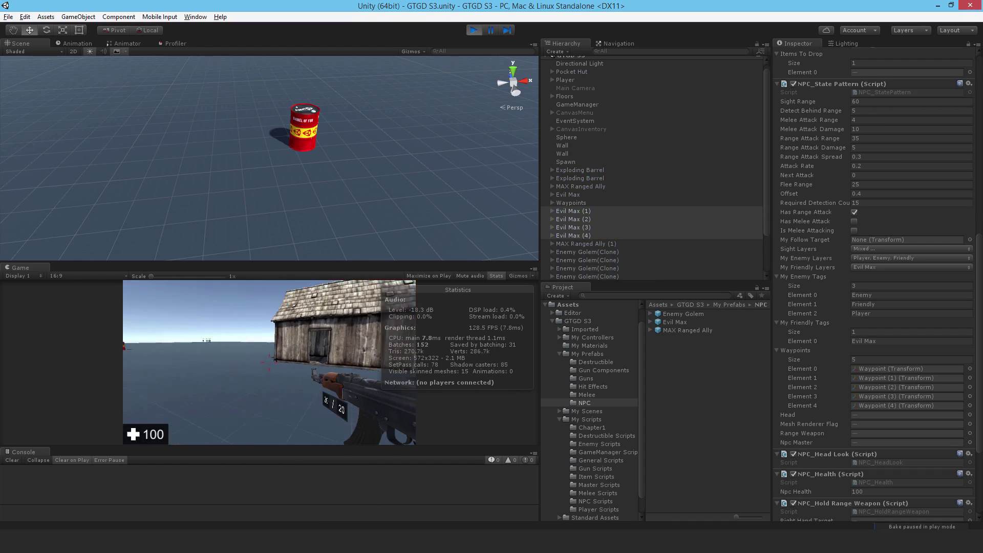
Switch the rifle to burst fire, take the player through the hut and engage the distant enemies
{"action": "key", "text": "w"}
{"action": "key", "text": "b"}
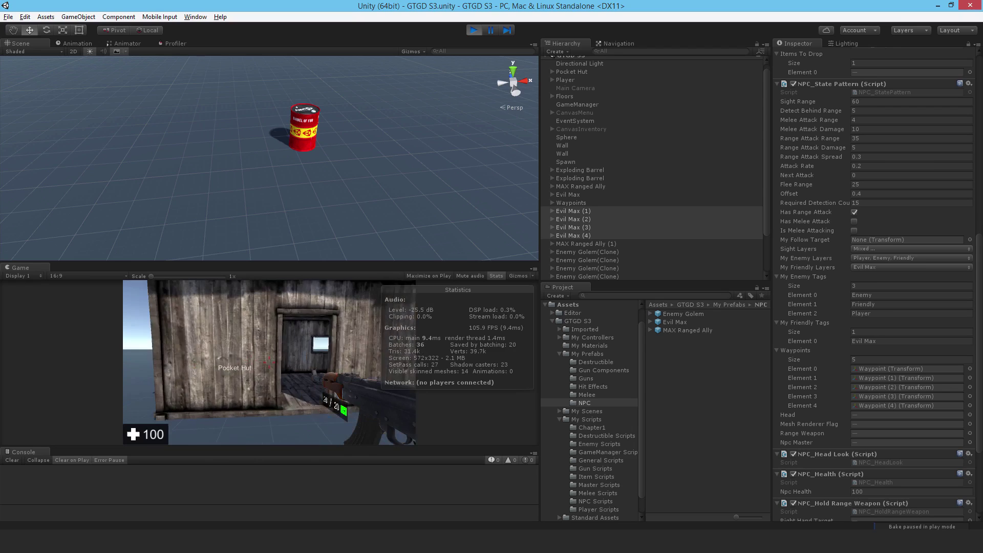
{"action": "key", "text": "w"}
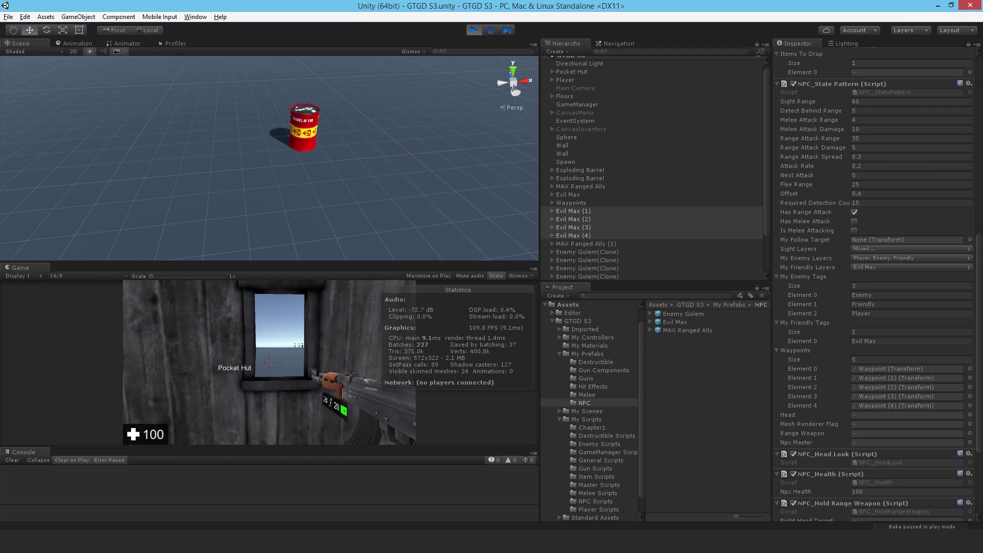
{"action": "key", "text": "w"}
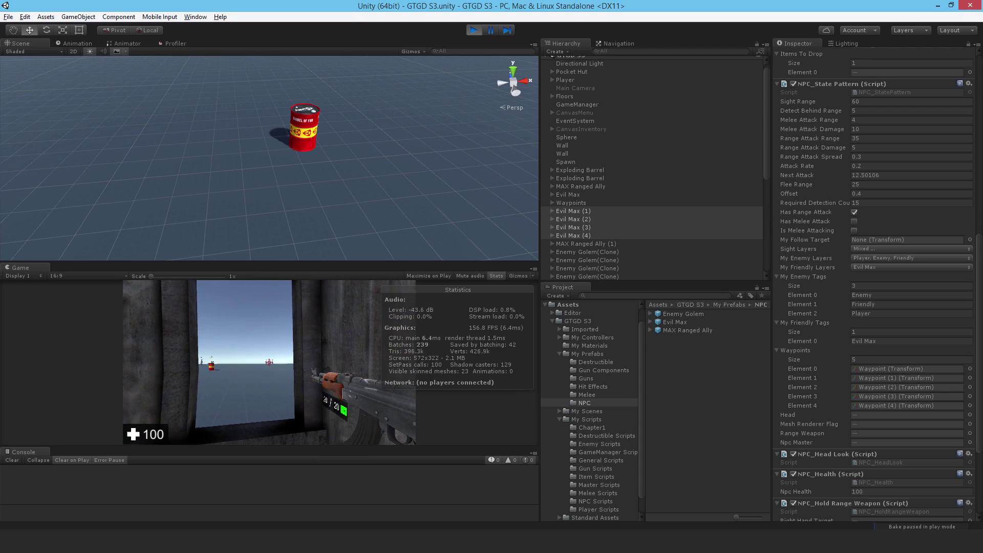
{"action": "key", "text": "w"}
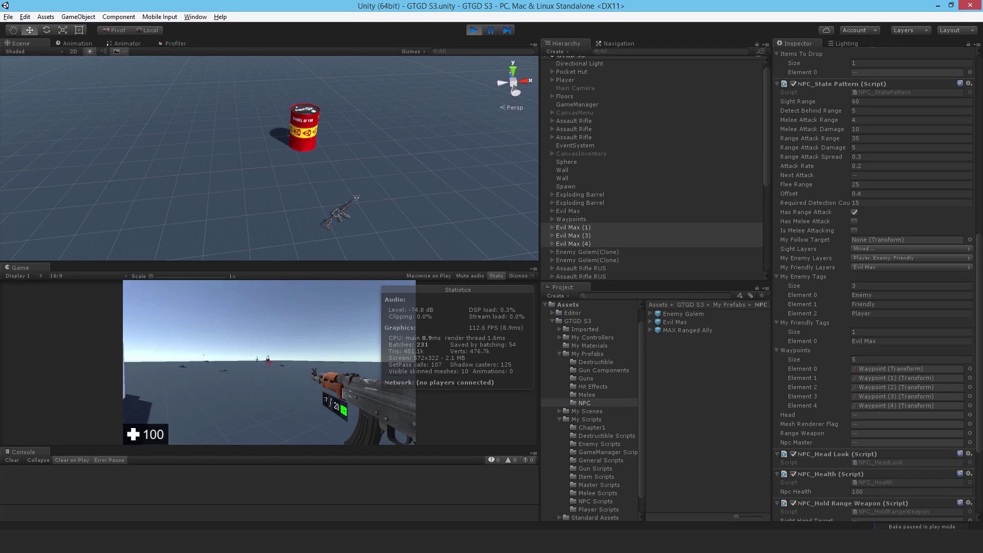
Turn off burst fire, shoot at the distant enemies, reload the rifle and back the player away
{"action": "key", "text": "b"}
{"action": "left_click", "coordinate": [269, 362]}
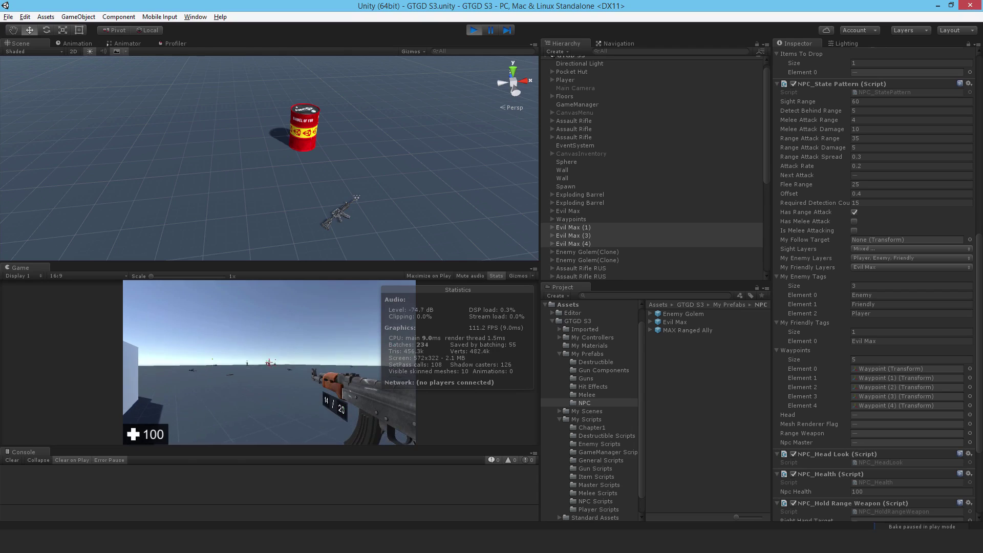
{"action": "key", "text": "r"}
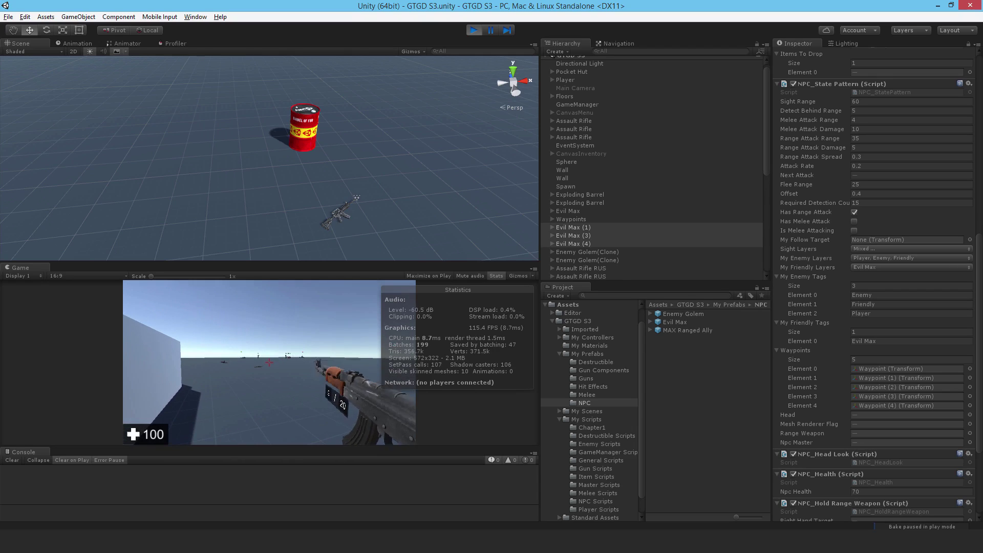
{"action": "key", "text": "s"}
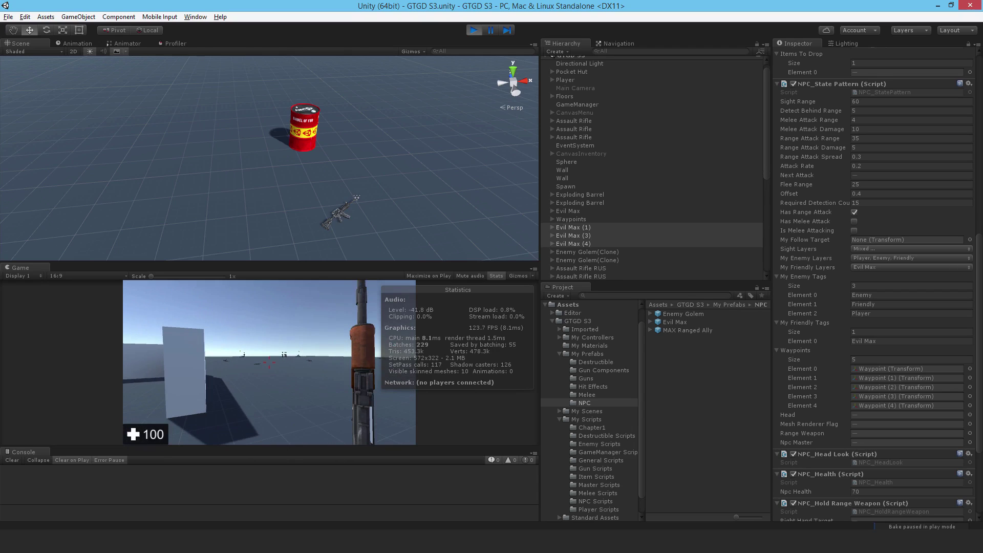
Pause the game, examine the remaining Evil Max NPCs from several angles in the Scene view and resume
{"action": "key", "text": "Escape"}
{"action": "right_click_drag", "start_coordinate": [330, 155], "coordinate": [930, 51]}
{"action": "key", "text": "f"}
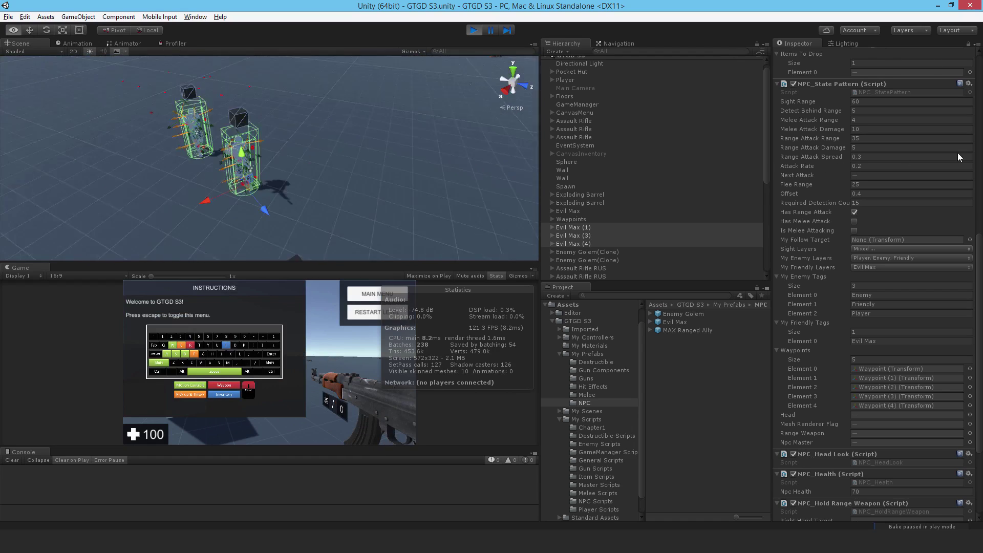
{"action": "key", "text": "a"}
{"action": "right_click_drag", "start_coordinate": [963, 157], "coordinate": [569, 132]}
{"action": "left_click", "coordinate": [341, 365]}
{"action": "key", "text": "Escape"}
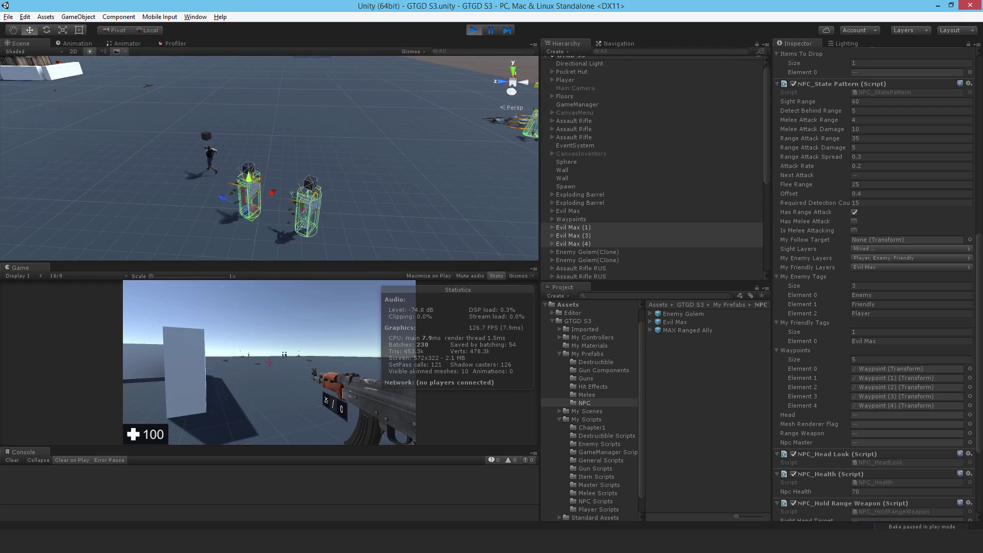
Walk the player into the hut, take the Exploding Barrel from the inventory and release it there
{"action": "key", "text": "w"}
{"action": "key", "text": "e"}
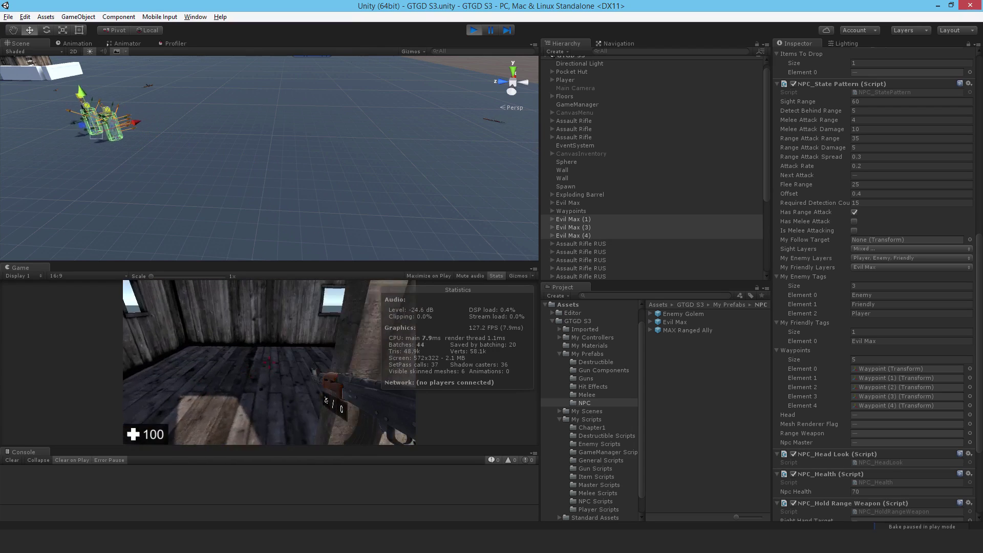
{"action": "key", "text": "i"}
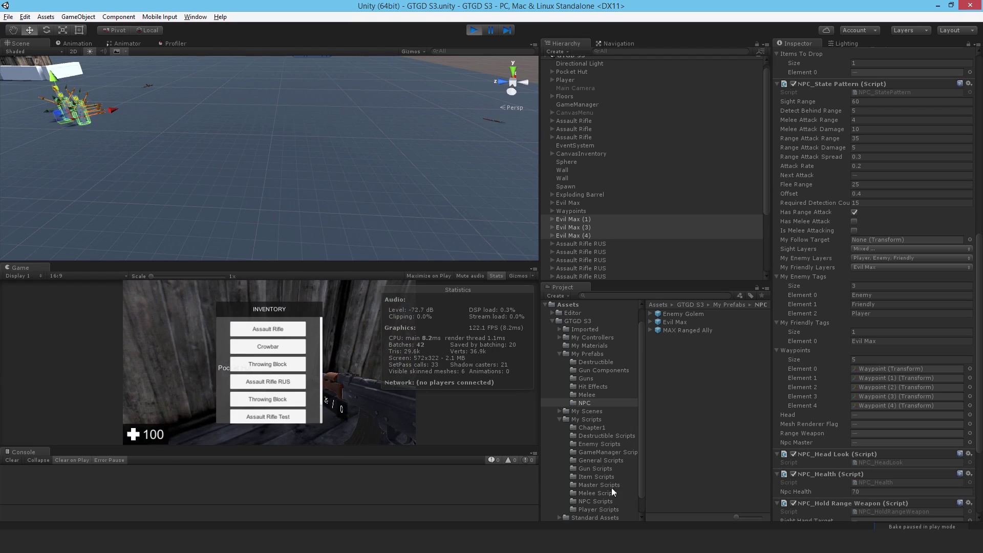
{"action": "scroll", "coordinate": [310, 372], "scroll_direction": "down", "scroll_amount": 3}
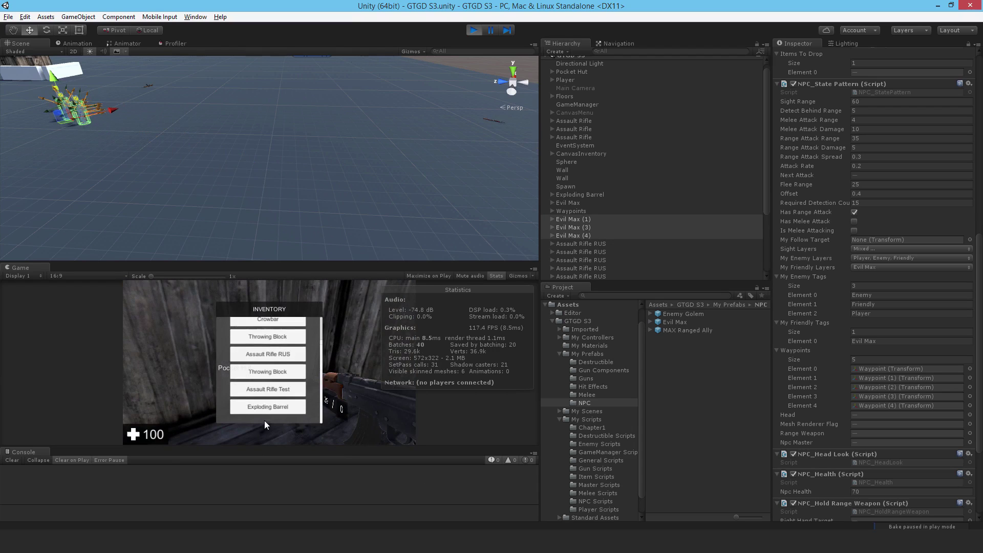
{"action": "left_click", "coordinate": [260, 414]}
{"action": "left_click", "coordinate": [269, 362]}
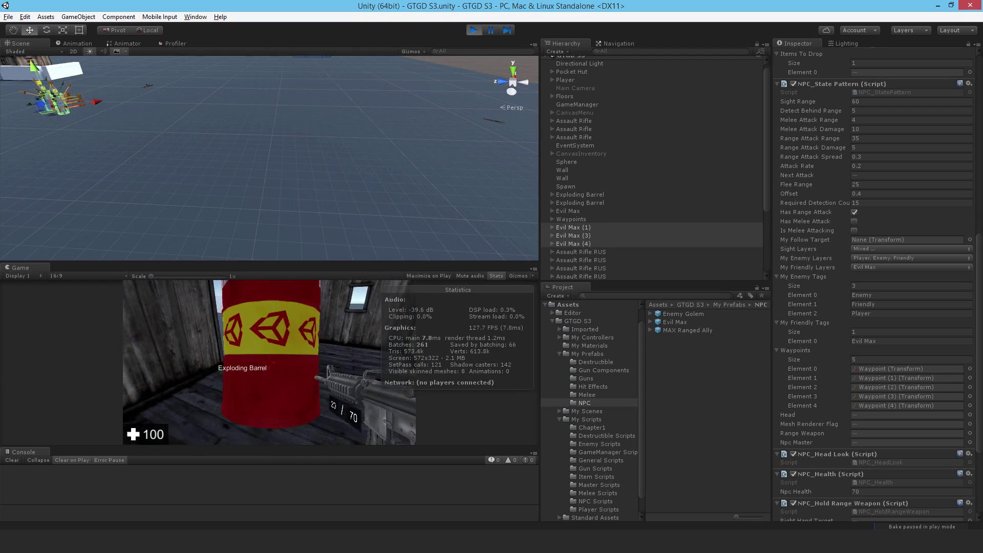
Pick the barrel back up, take it out of the inventory again and throw it through the hut's opening
{"action": "key", "text": "s"}
{"action": "key", "text": "e"}
{"action": "key", "text": "w"}
{"action": "key", "text": "i"}
{"action": "left_click", "coordinate": [268, 415]}
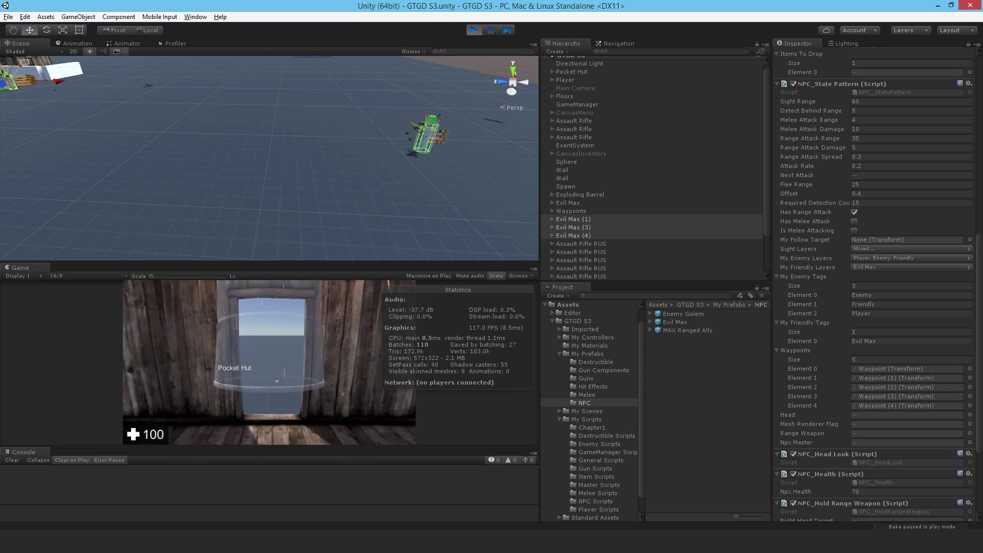
{"action": "left_click", "coordinate": [270, 362]}
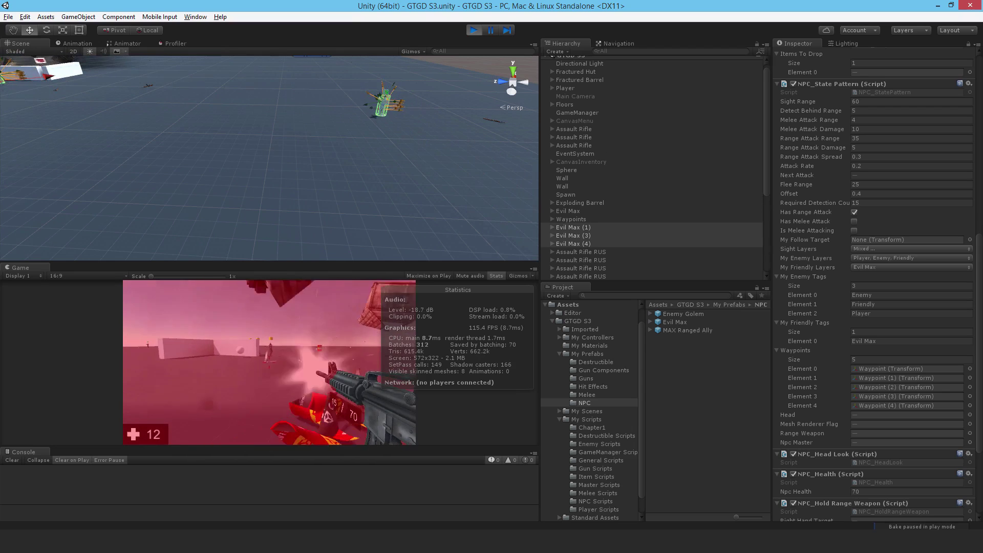
Shoot at the enemies by the walls while retreating, reload, switch to burst fire and keep shooting
{"action": "left_click", "coordinate": [269, 362]}
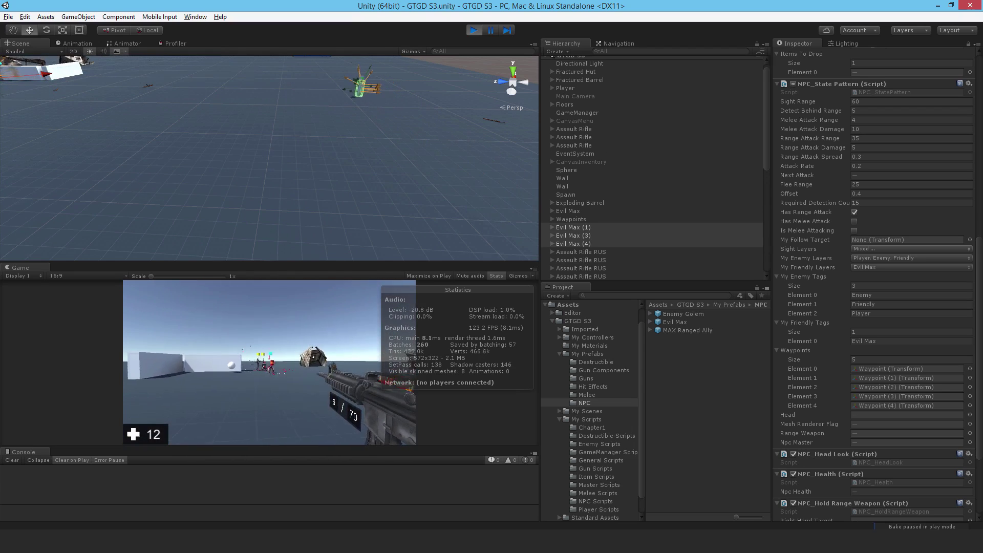
{"action": "key", "text": "s"}
{"action": "key", "text": "r"}
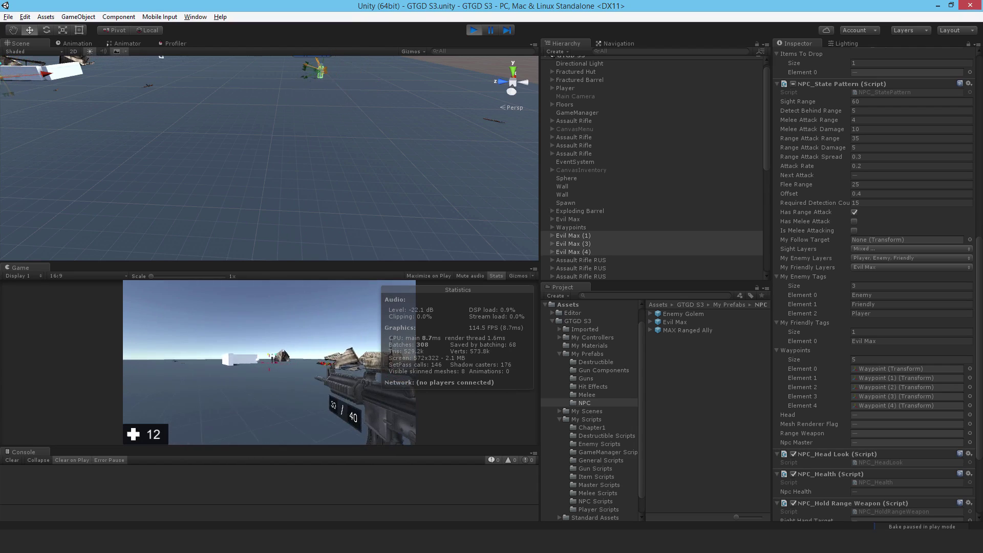
{"action": "left_click", "coordinate": [269, 362]}
{"action": "key", "text": "w"}
{"action": "key", "text": "b"}
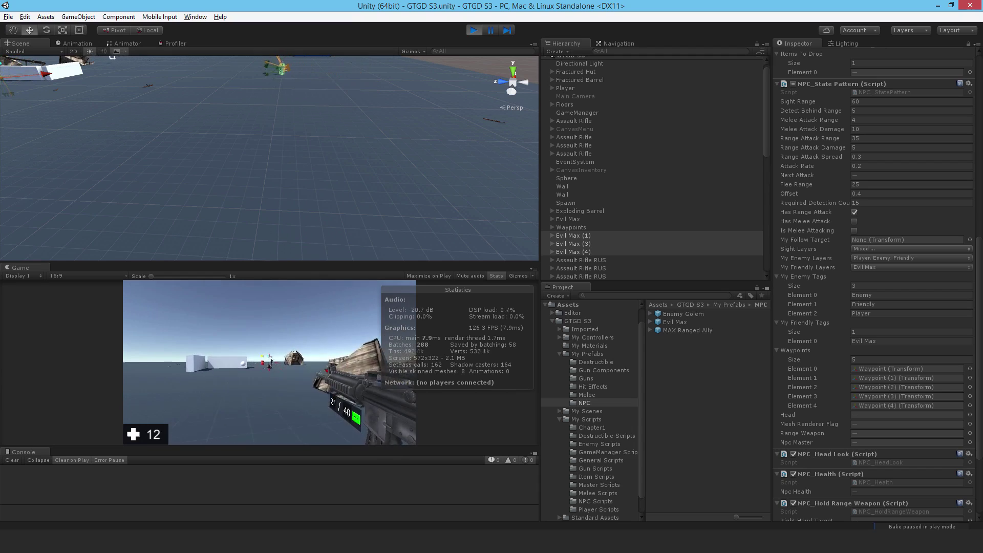
{"action": "key", "text": "a"}
{"action": "left_click", "coordinate": [269, 363]}
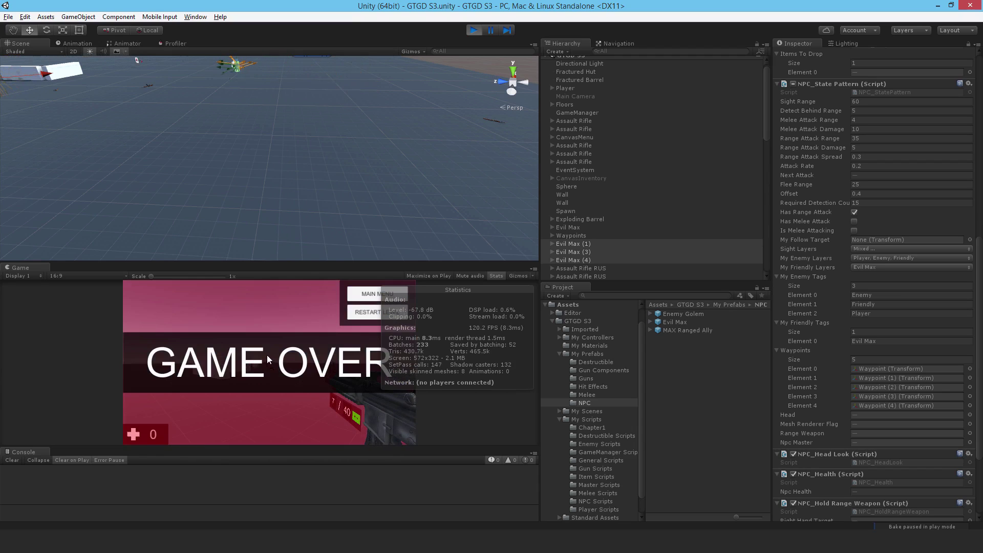
Examine the surviving Evil Max NPCs near Waypoint (2) in the Scene view and stop the game
{"action": "right_click_drag", "start_coordinate": [146, 157], "coordinate": [528, 216]}
{"action": "key", "text": "w"}
{"action": "key", "text": "s"}
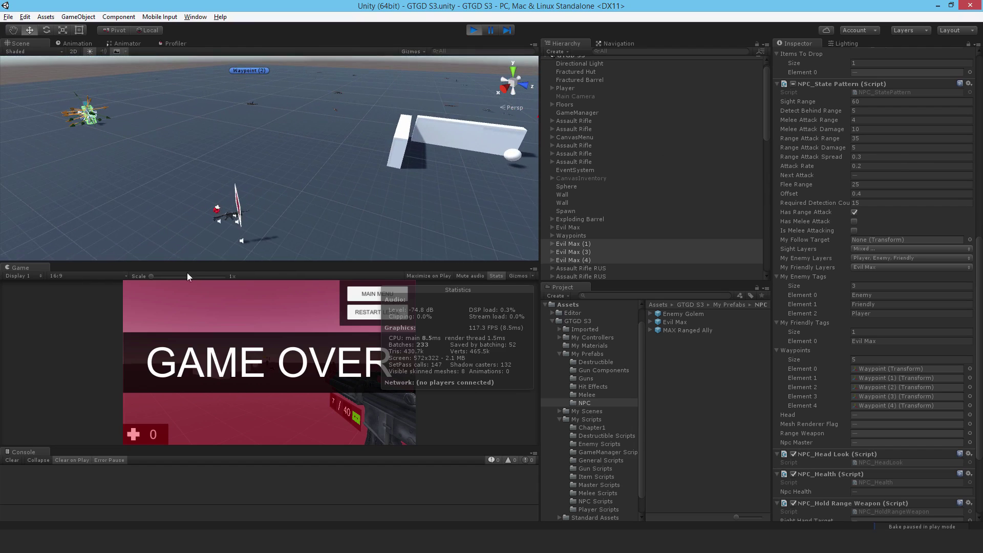
{"action": "right_click_drag", "start_coordinate": [219, 175], "coordinate": [156, 101]}
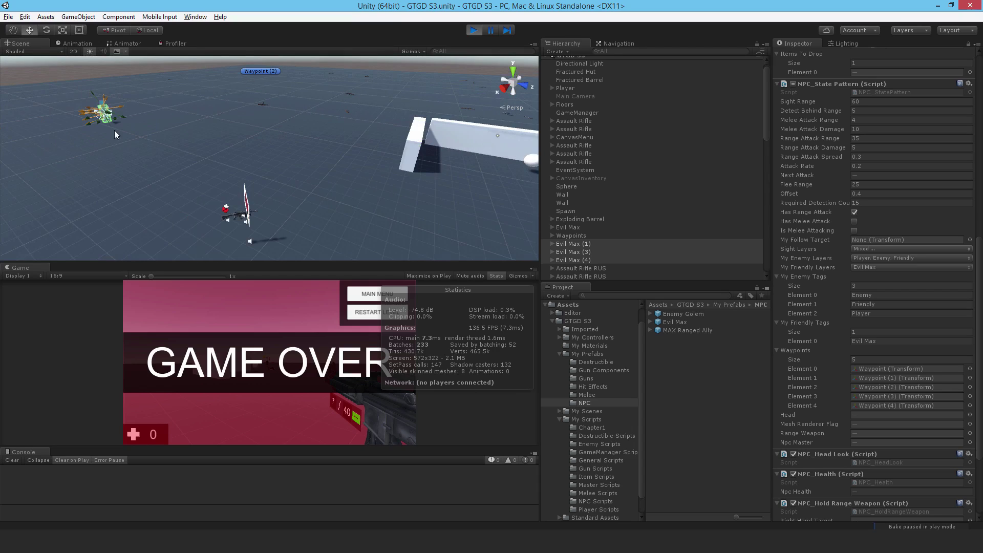
{"action": "right_click_drag", "start_coordinate": [114, 134], "coordinate": [137, 135]}
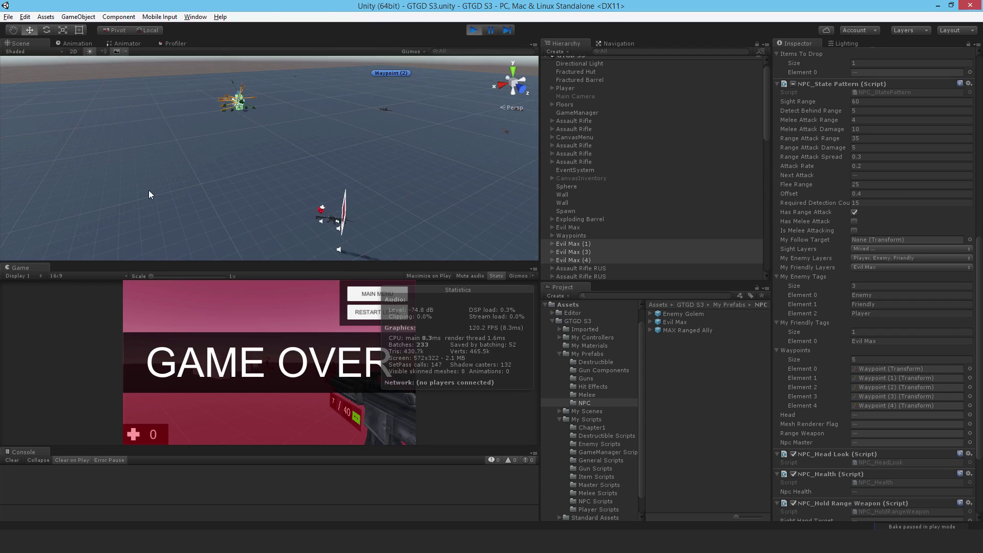
{"action": "left_click", "coordinate": [473, 30]}
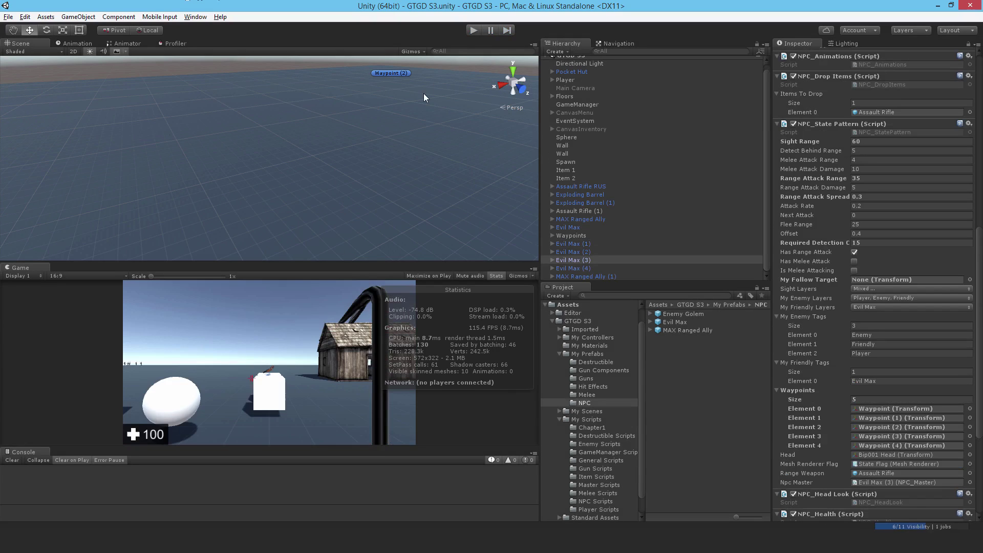